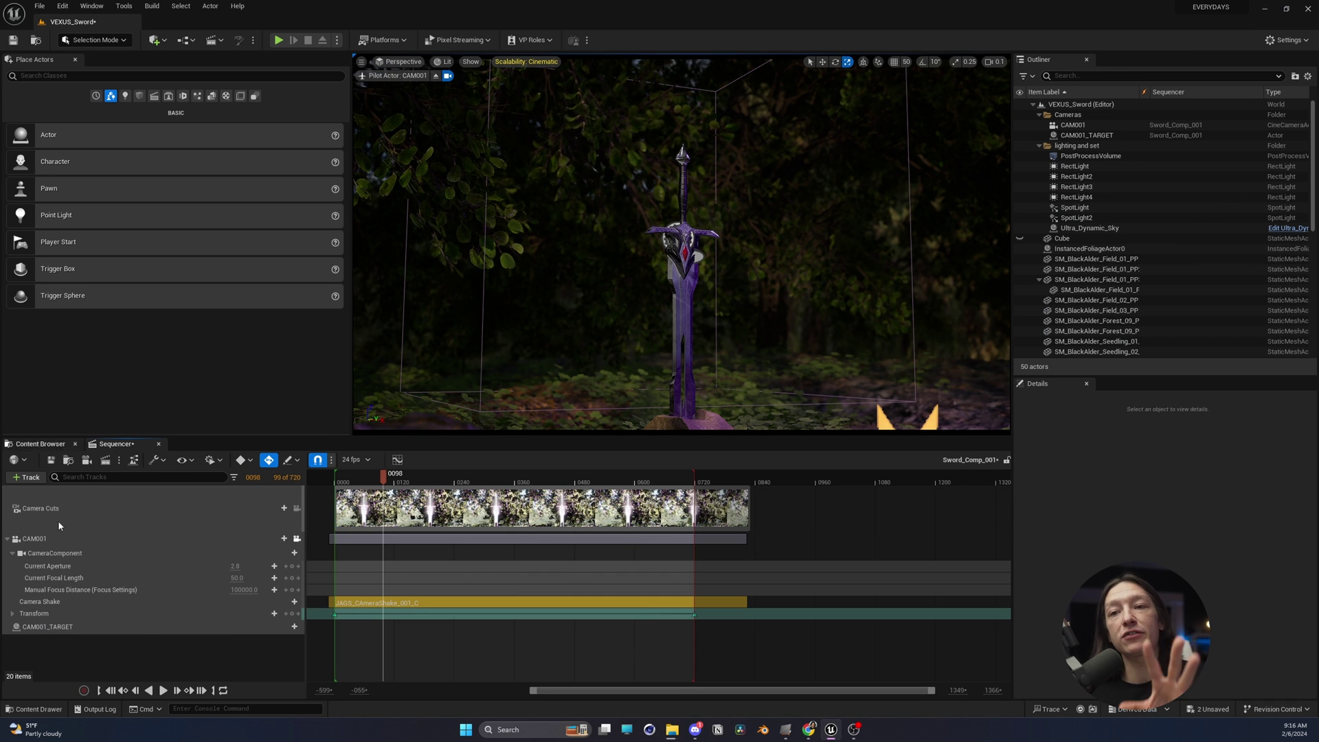
Select CAM001 in Sword_Comp_001 and move the playhead to frame 0246
click(67, 538)
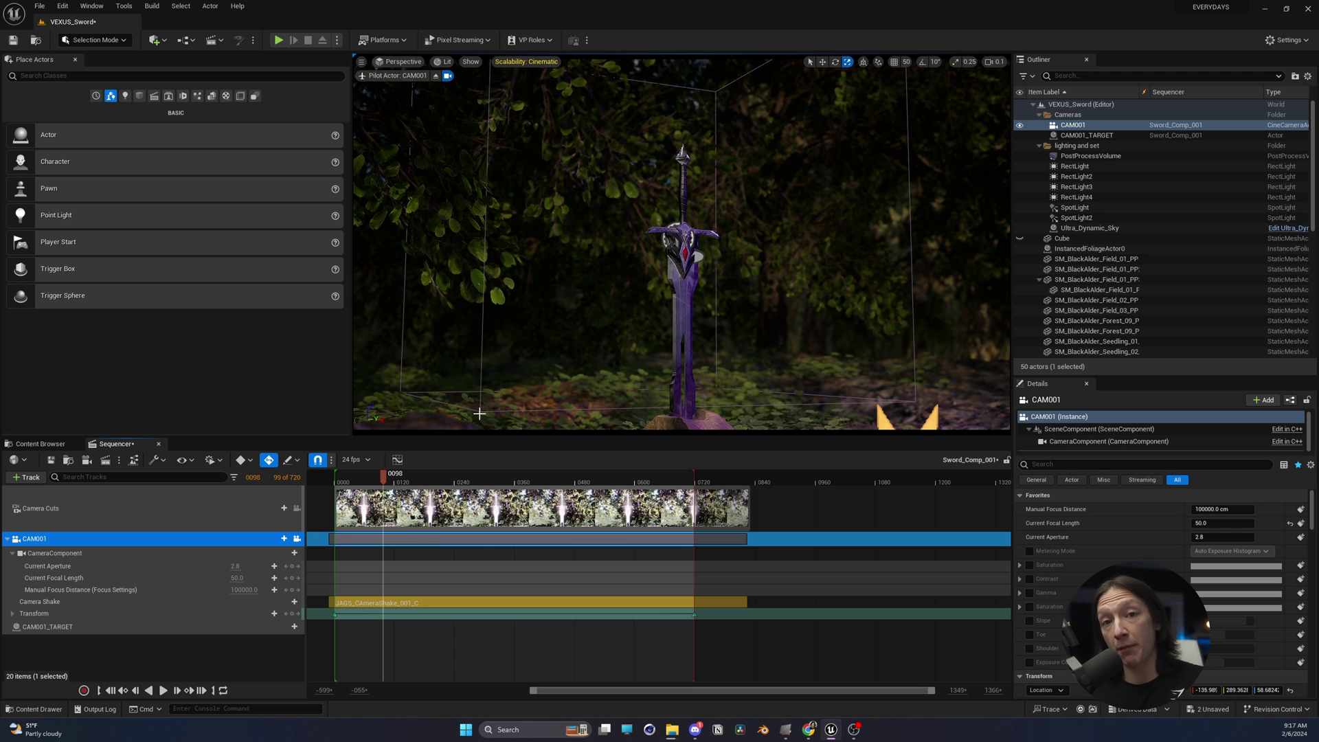
click(457, 480)
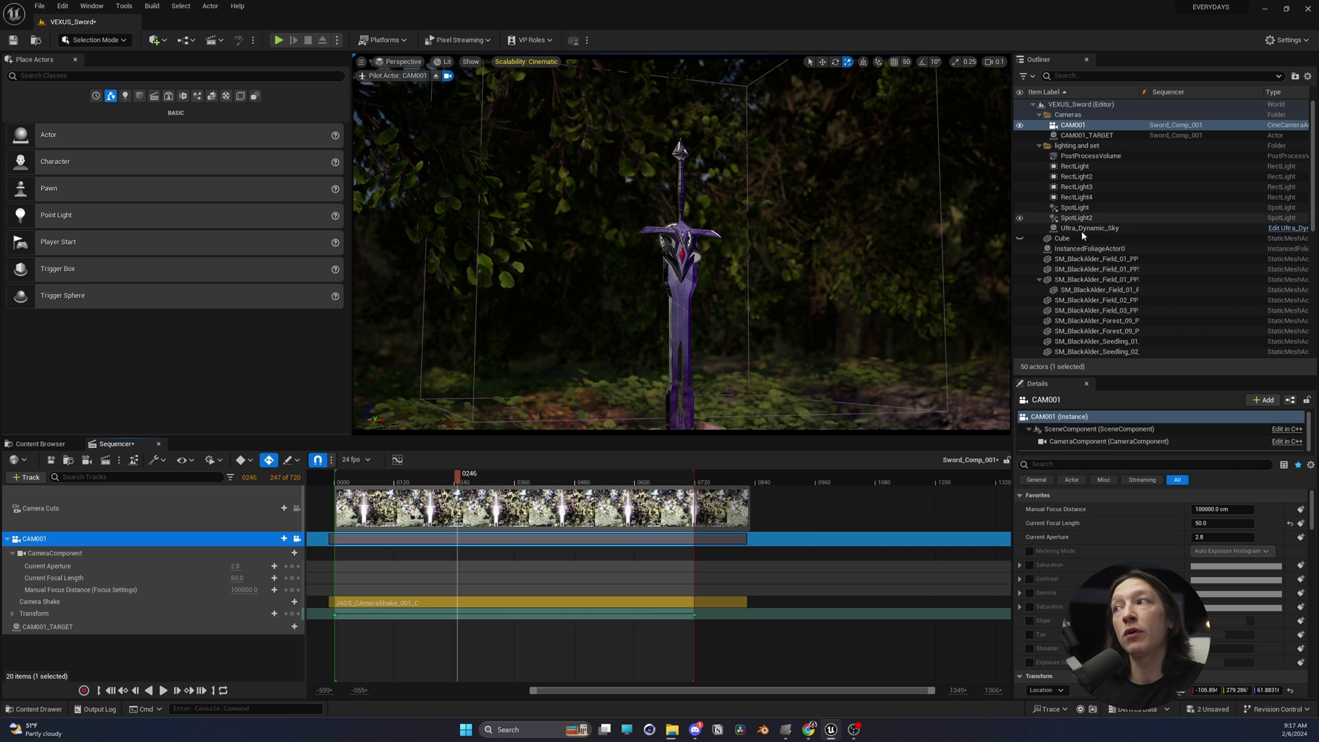
Unhide the Cube actor, bind it into Sword_Comp_001 as a track, and reselect CAM001
click(1022, 239)
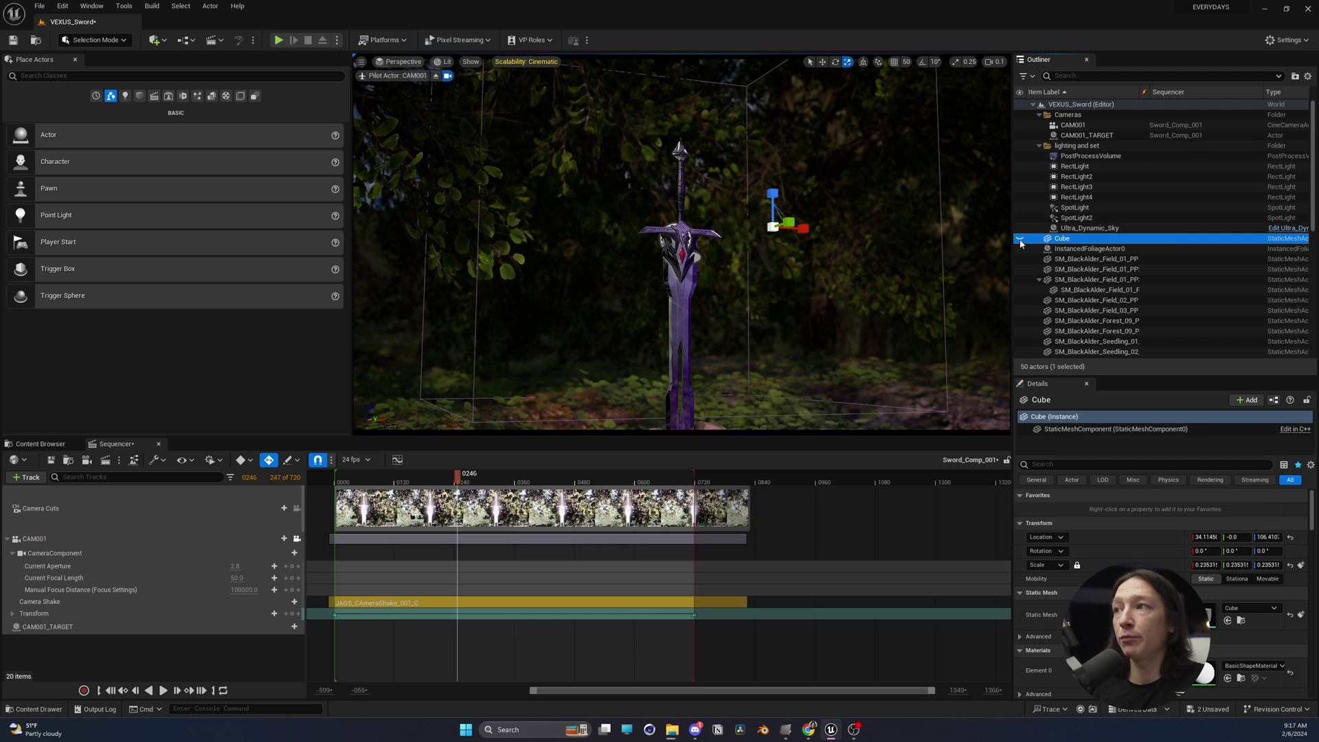
click(1020, 239)
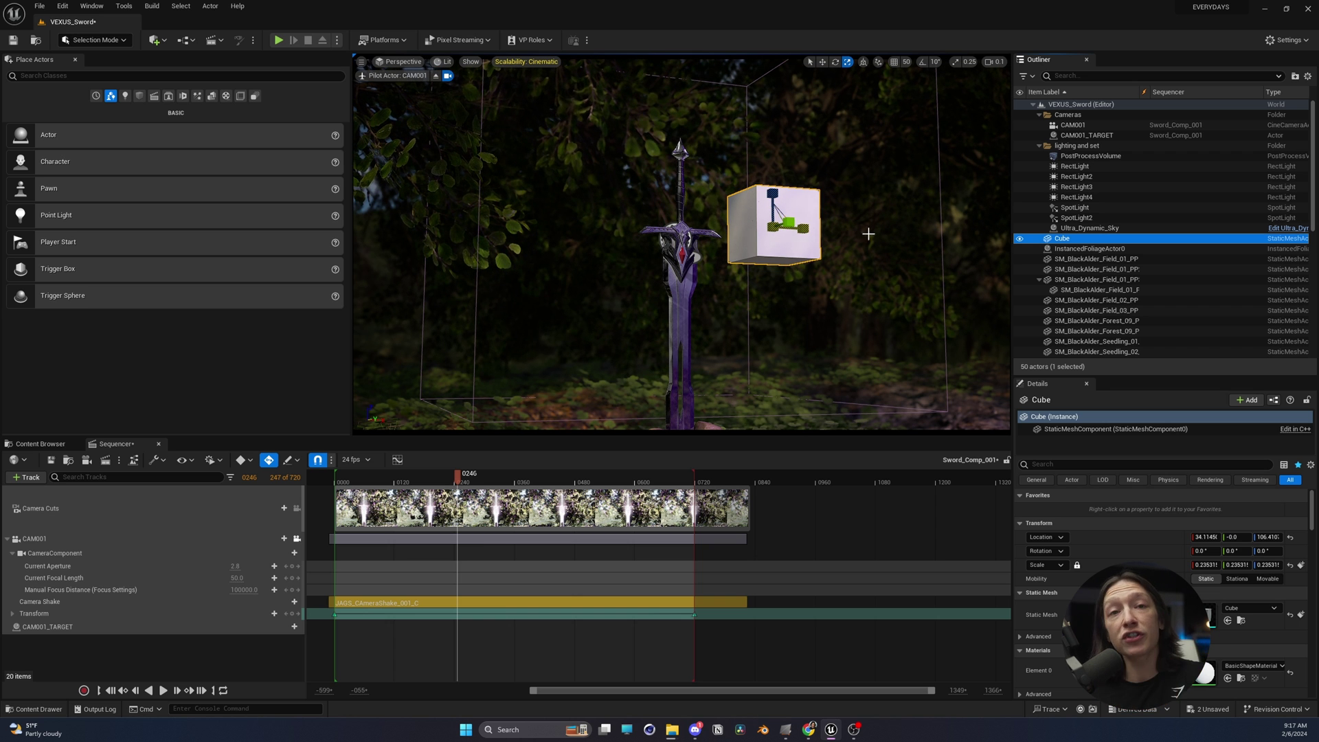
drag(1066, 243, 141, 653)
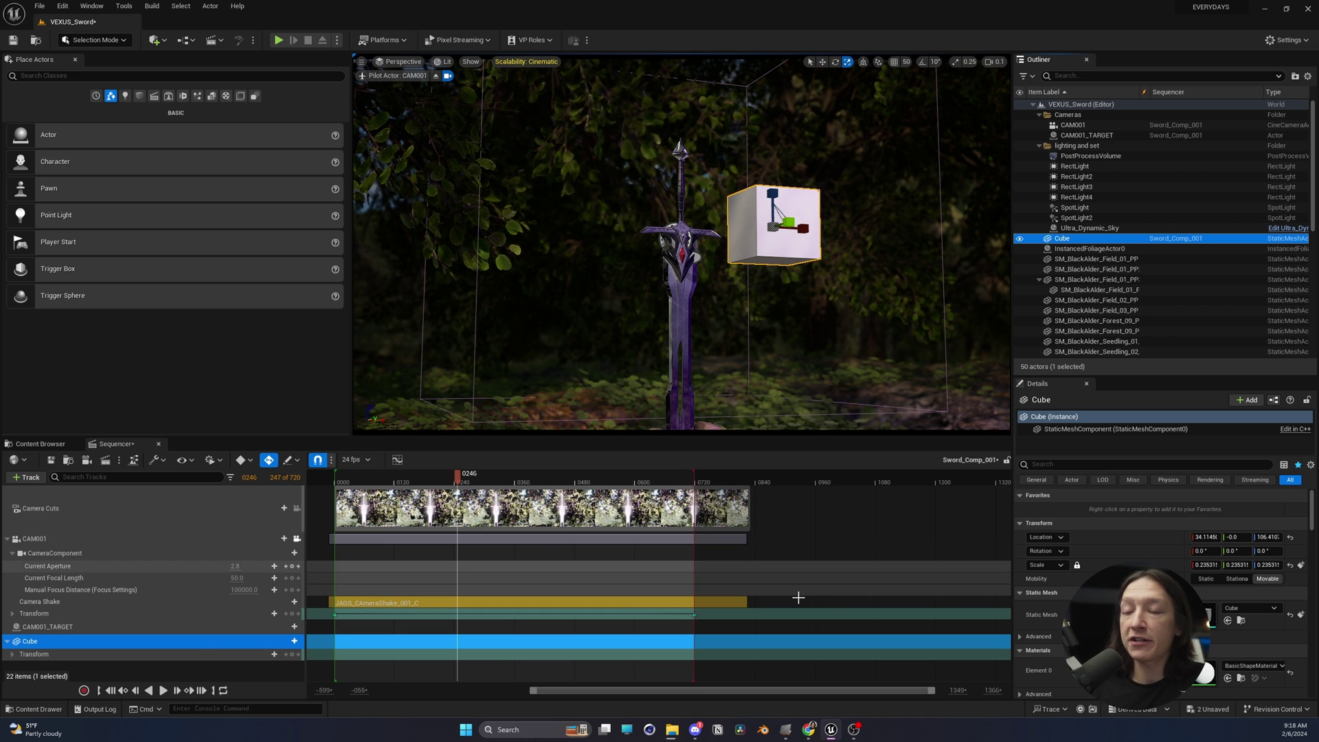
click(47, 536)
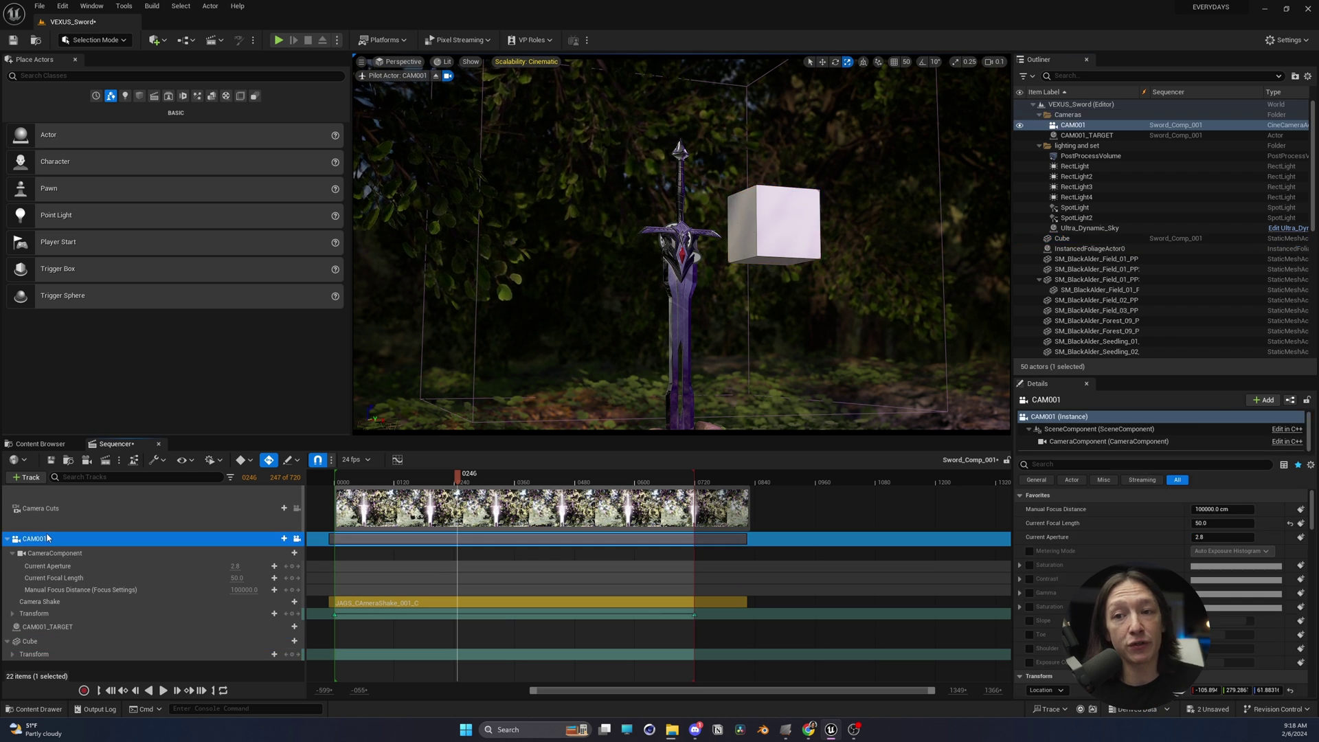
Bake CAM001's transform with a key on every frame (All Frames)
click(157, 462)
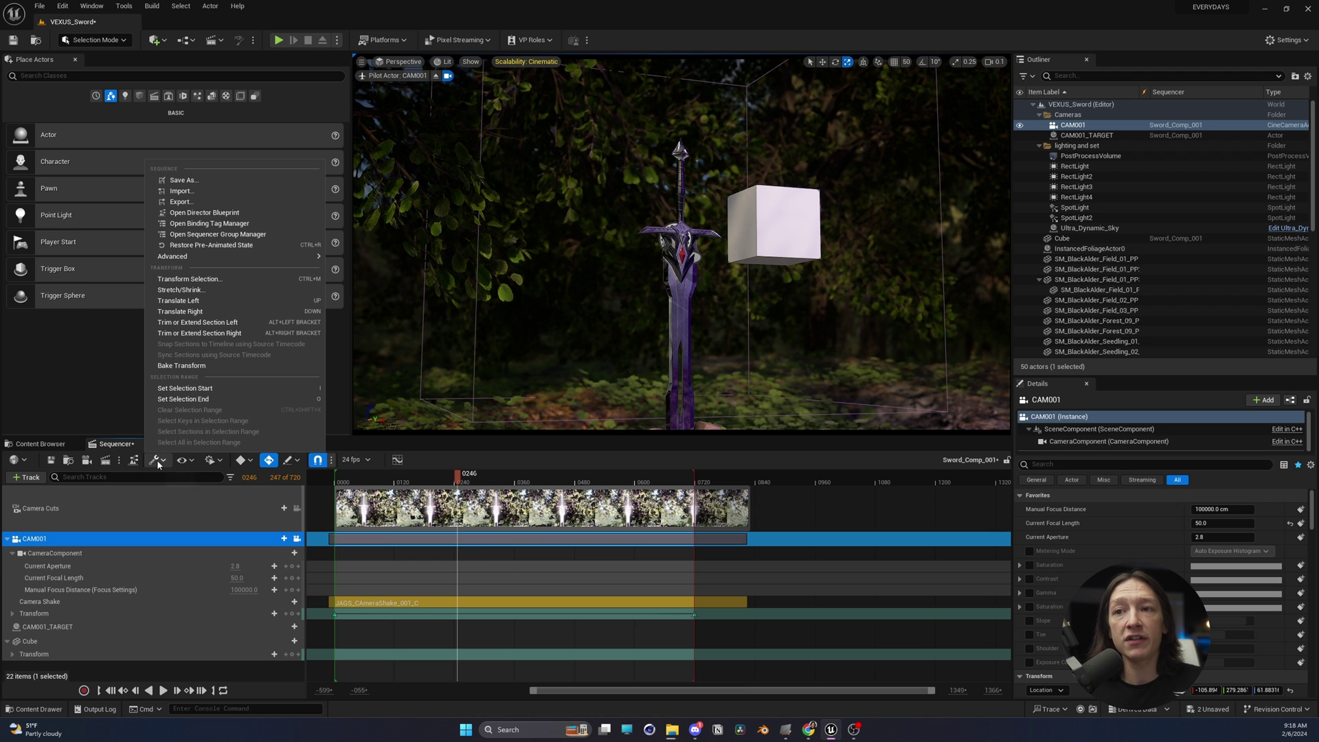
click(217, 365)
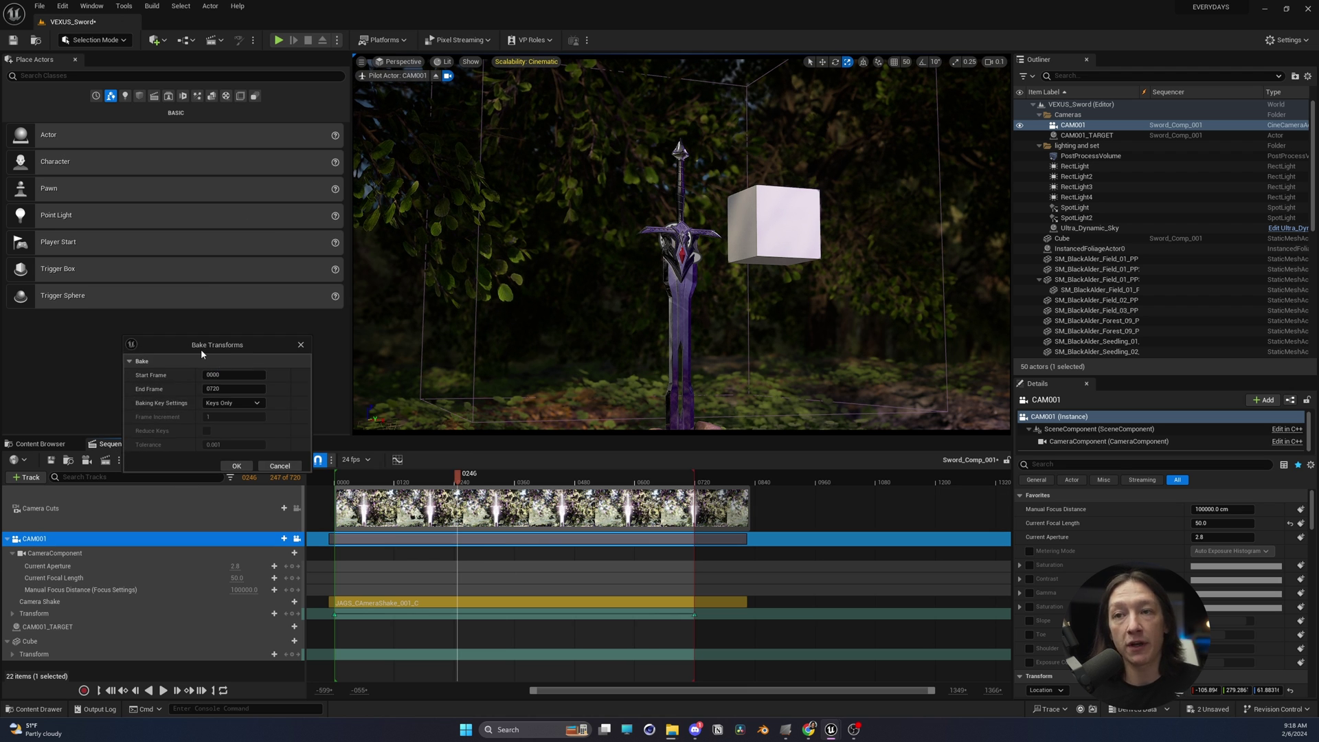
drag(201, 349, 471, 287)
click(519, 341)
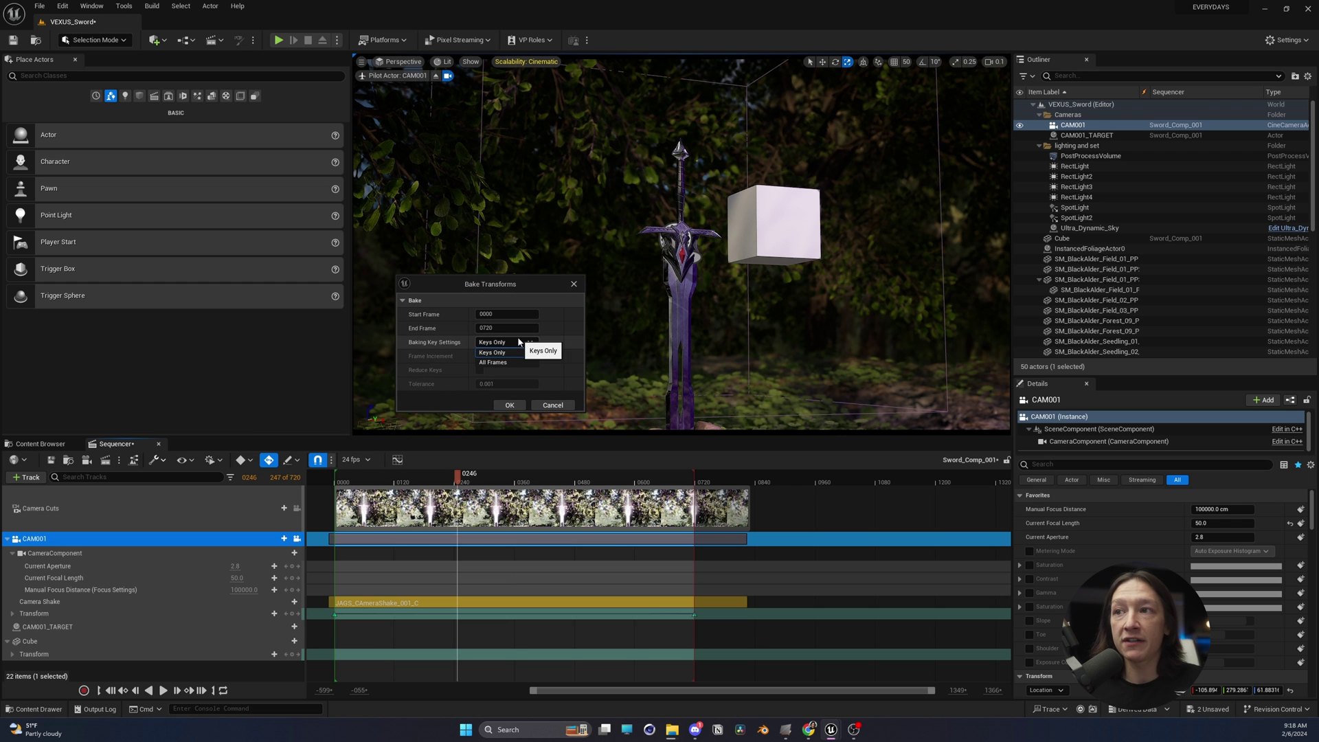
click(487, 363)
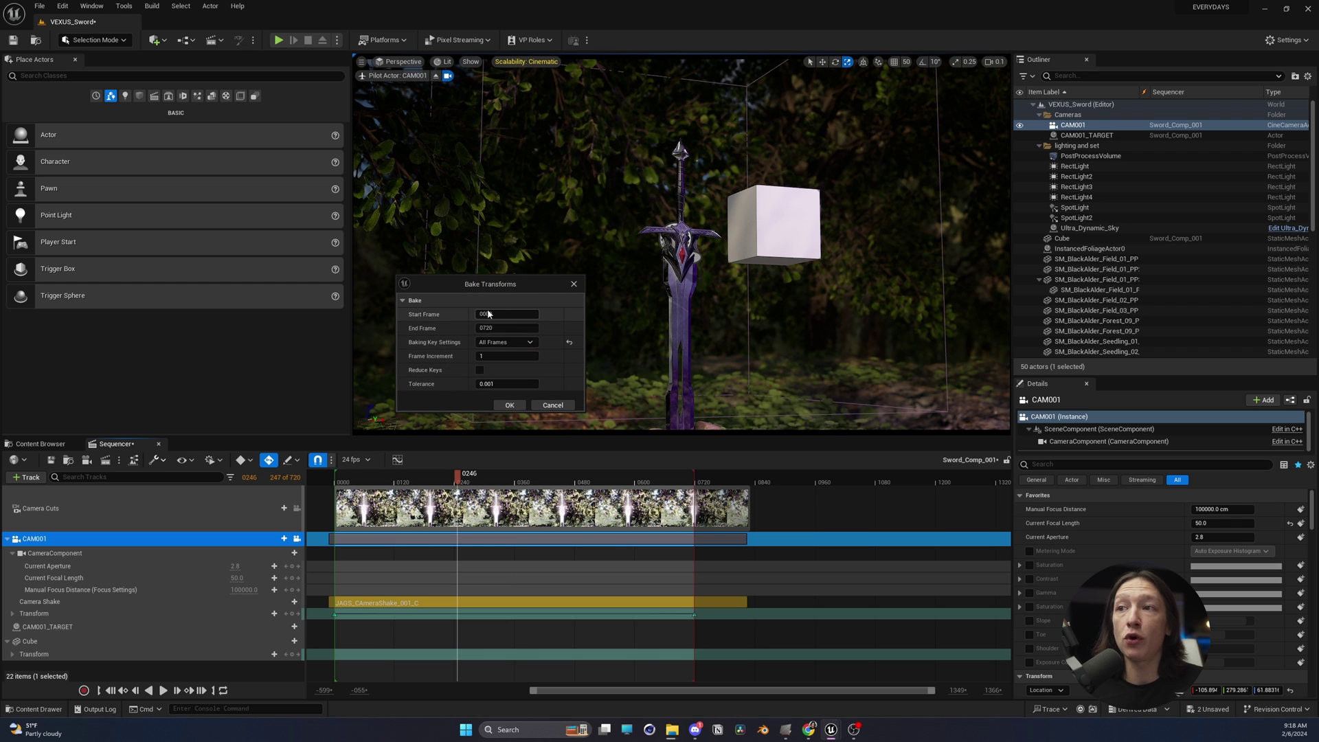
click(509, 404)
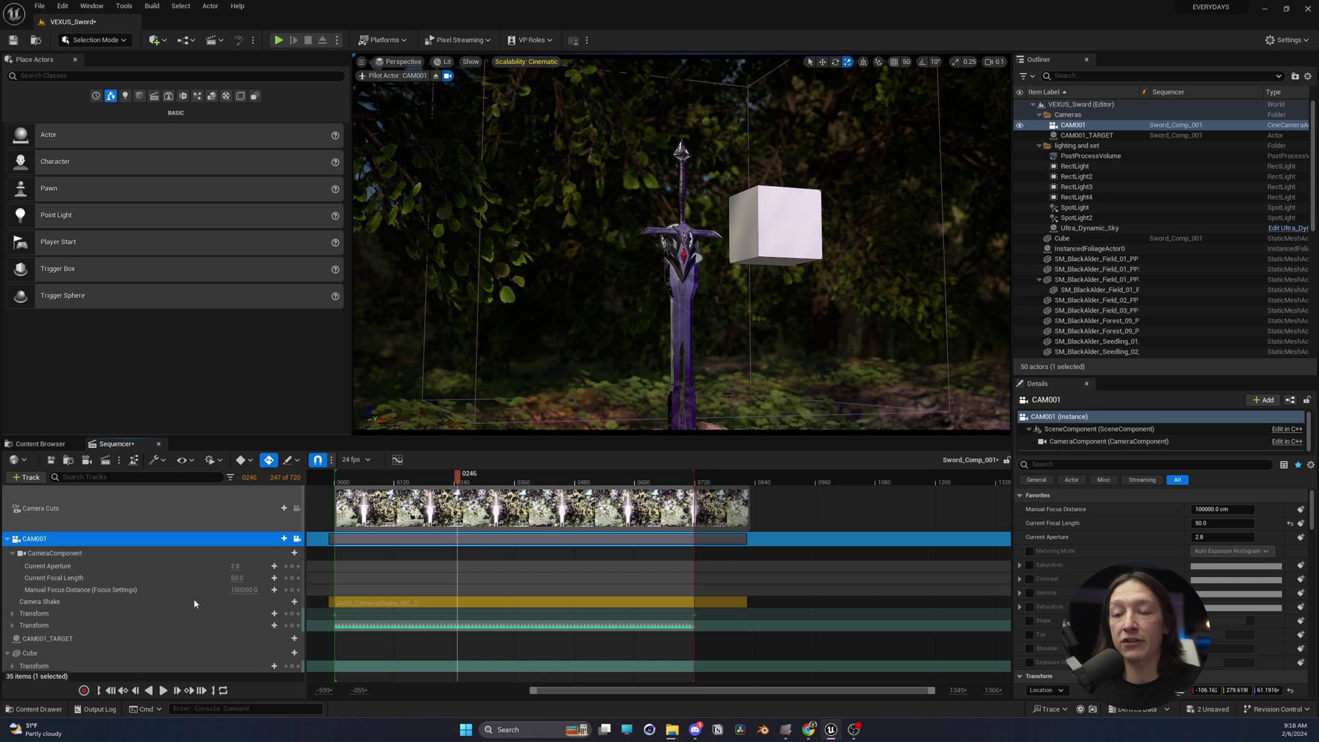
Delete CAM001's original Transform track and its Camera Shake track, keeping the baked one
click(51, 622)
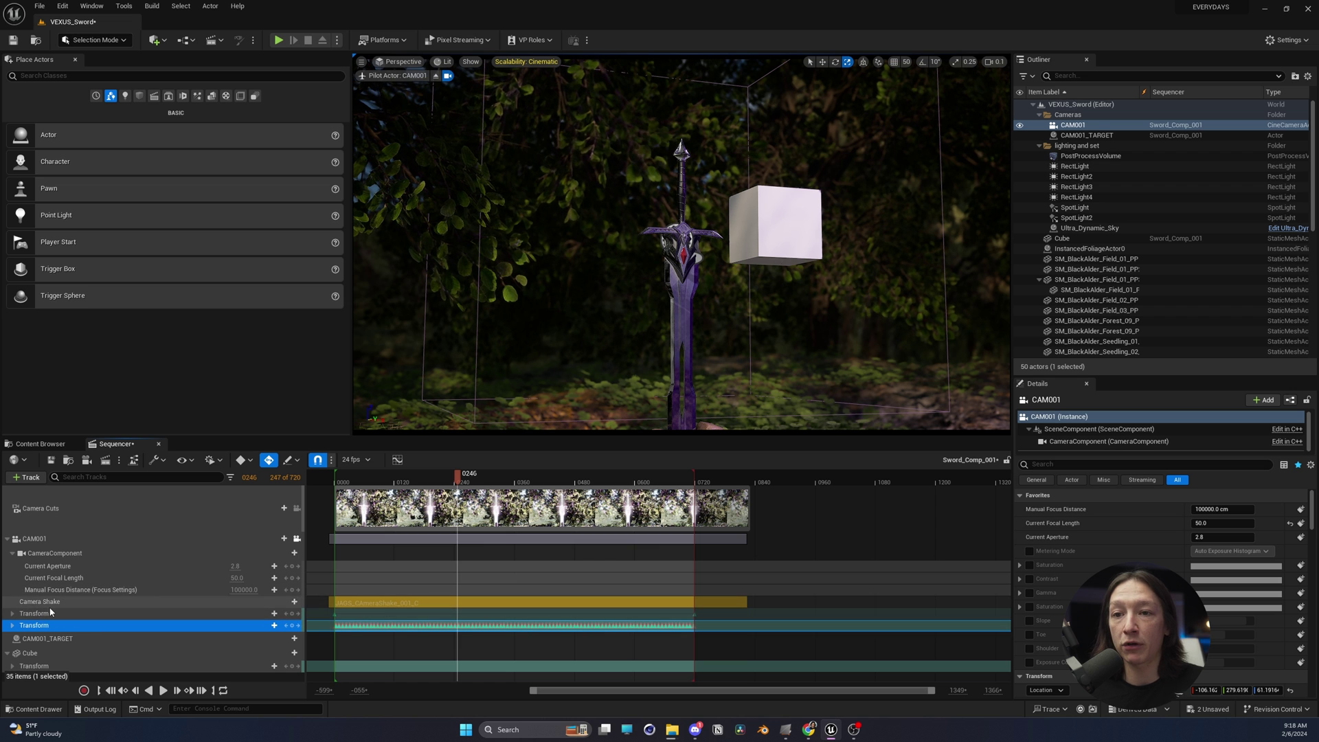
click(45, 612)
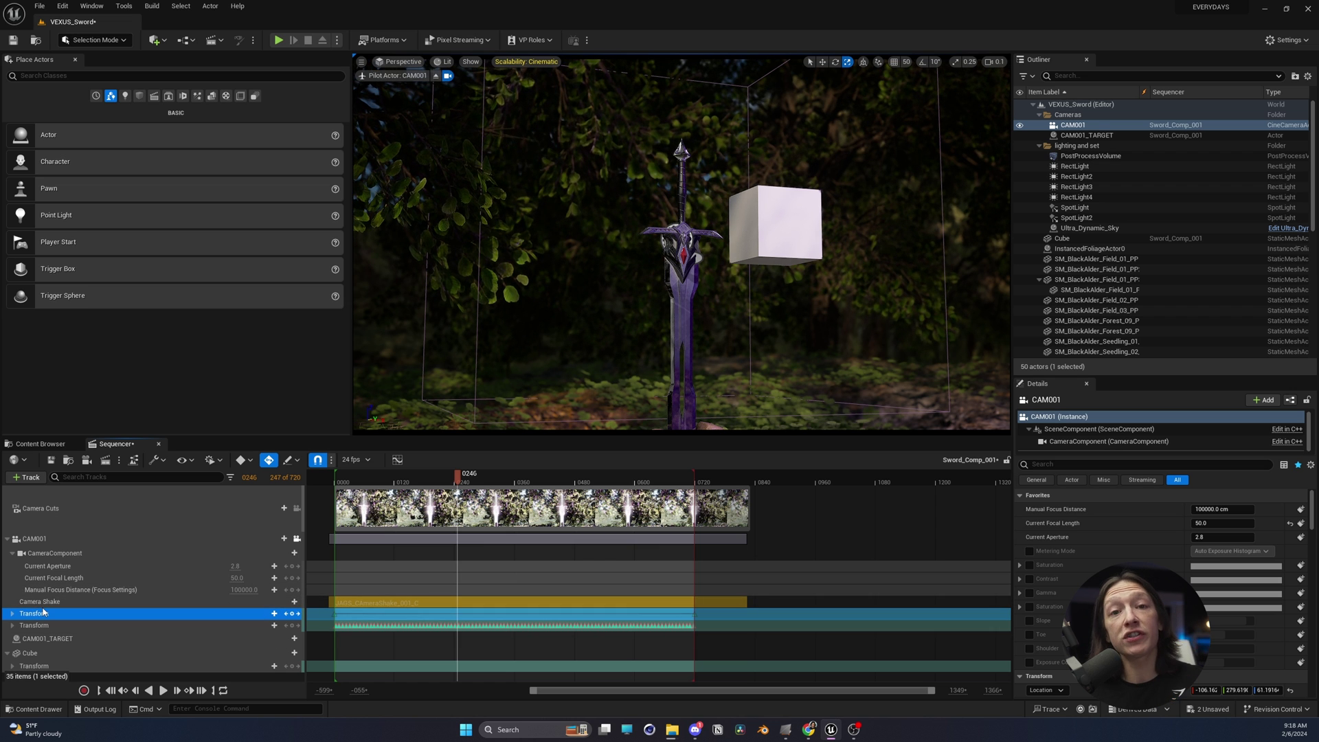
key(Delete)
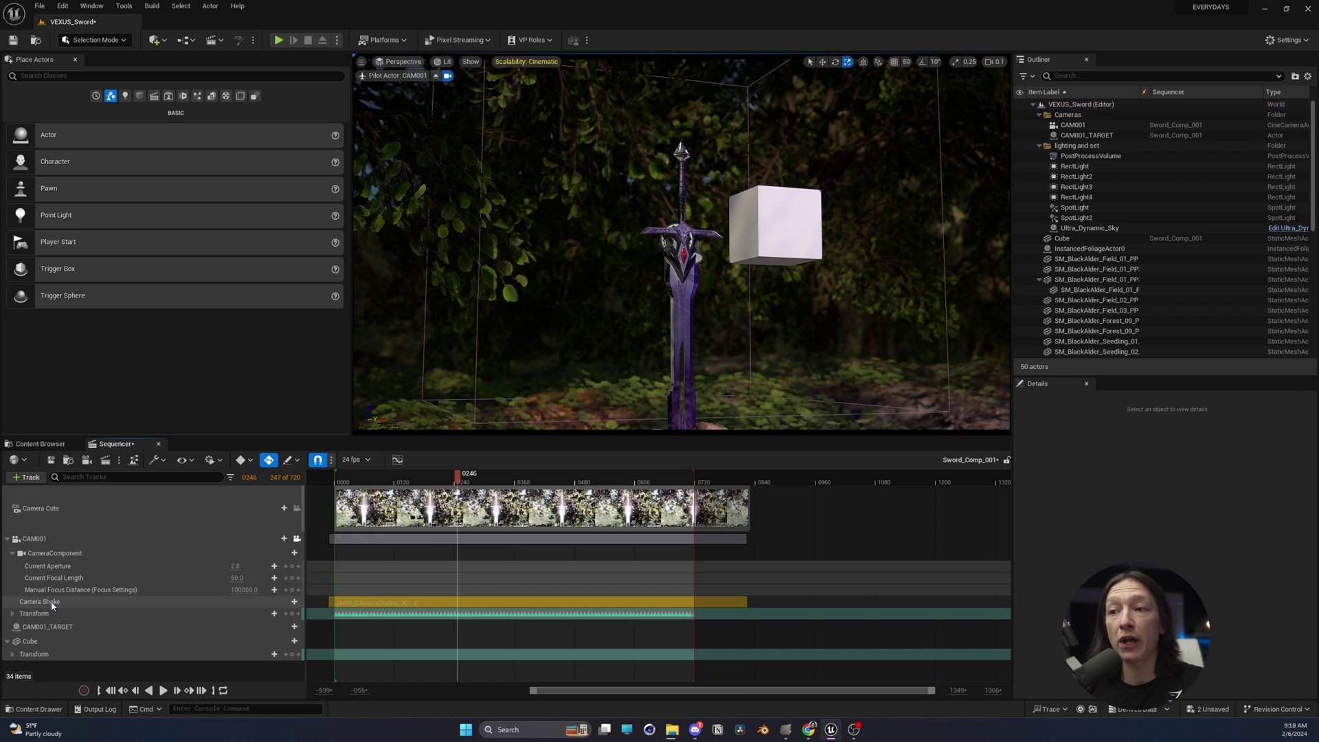
click(49, 602)
key(Delete)
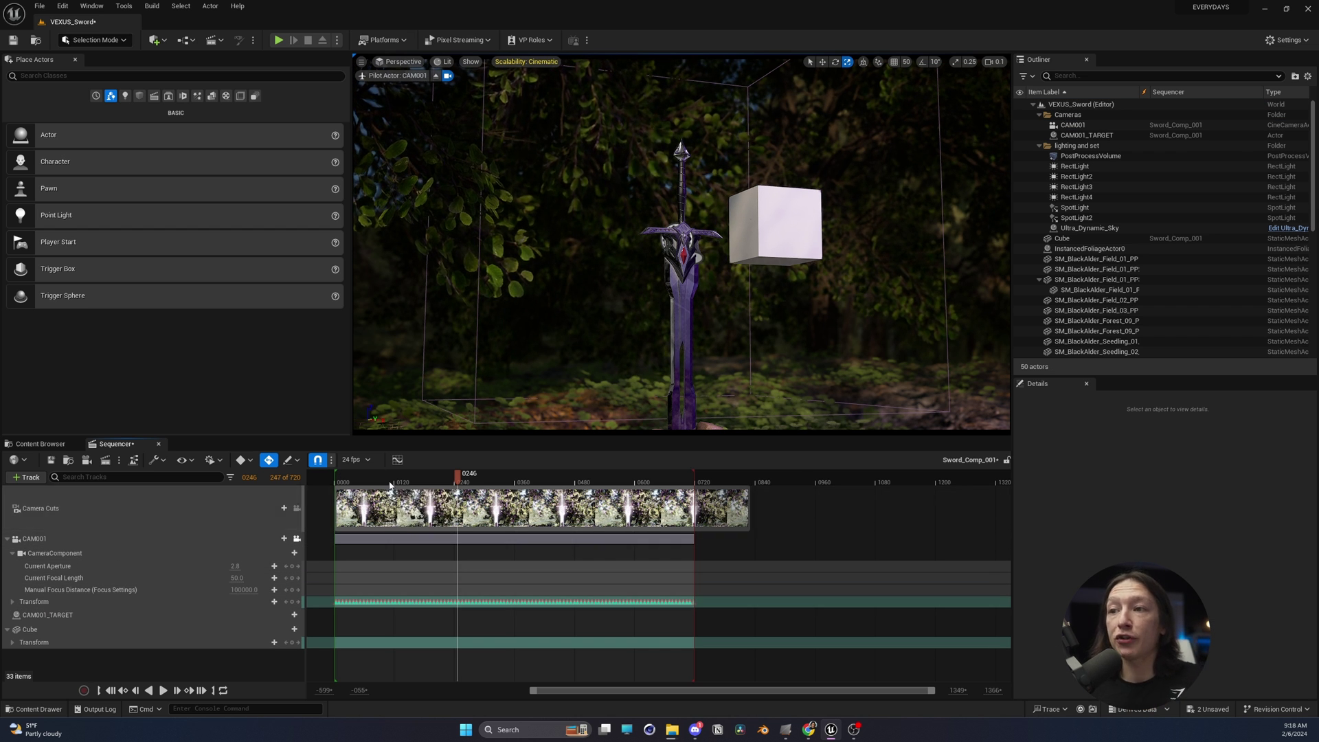
Play back and scrub the baked CAM001 camera move from frame 0000
key(Up)
key(space)
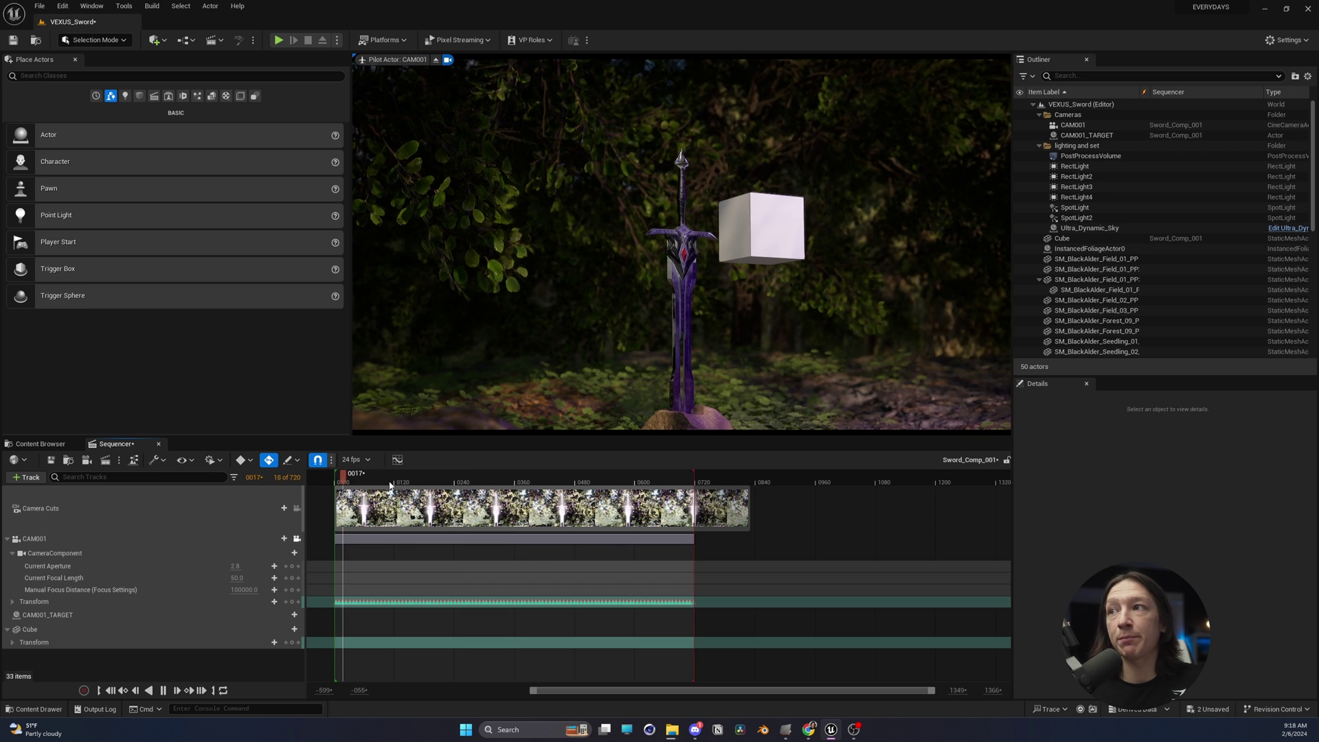
key(Up)
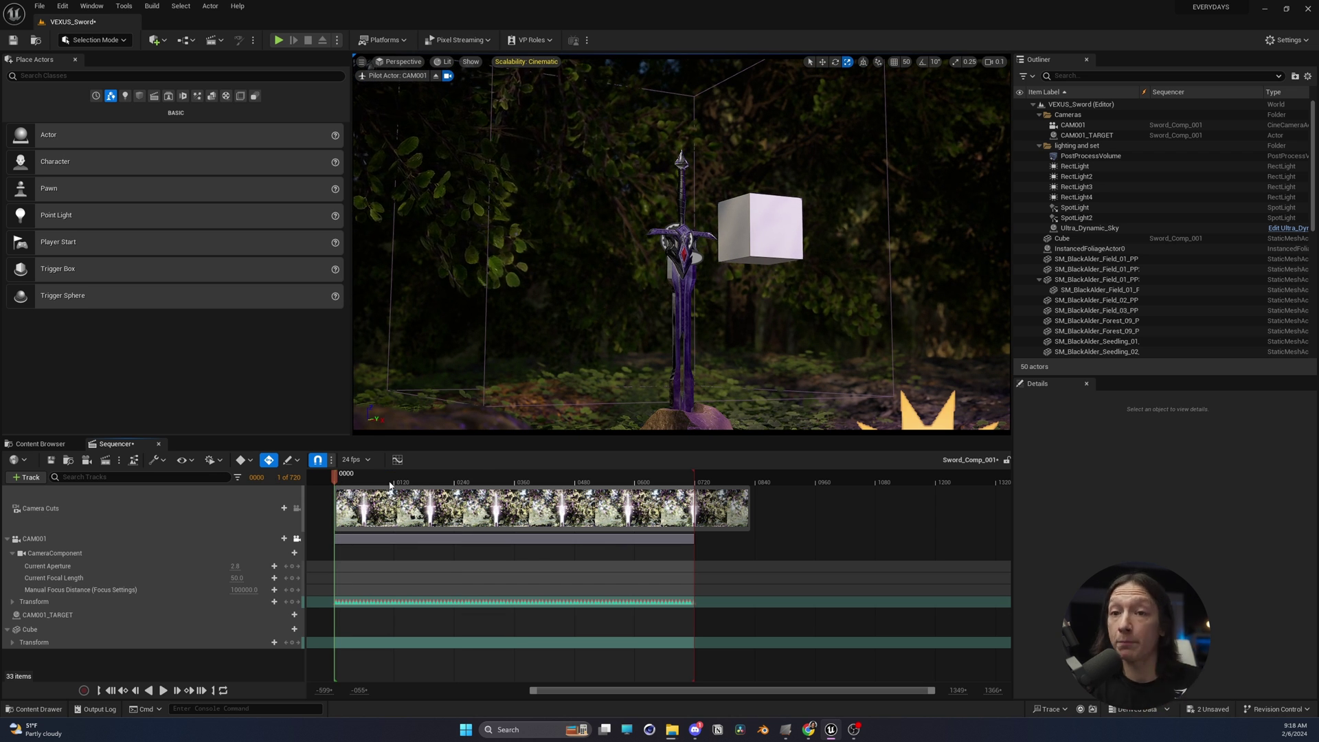
key(space)
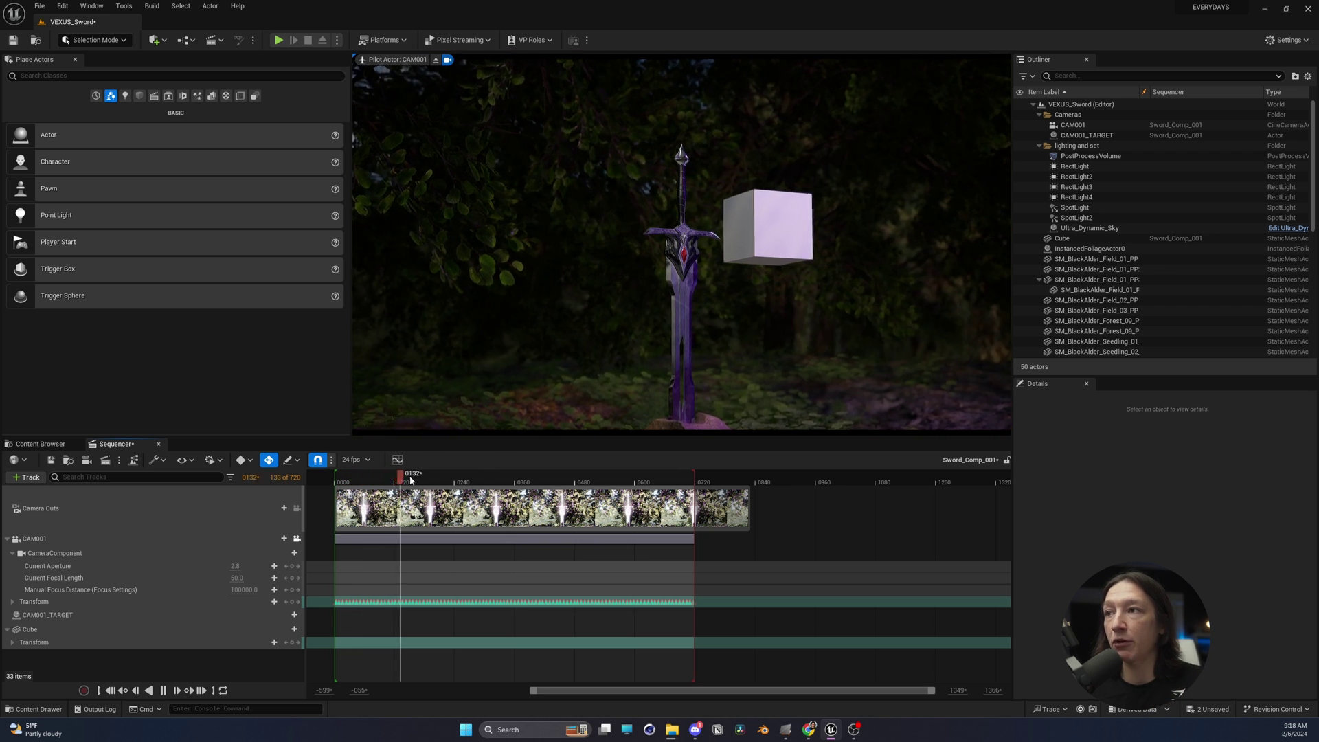
drag(414, 481, 335, 478)
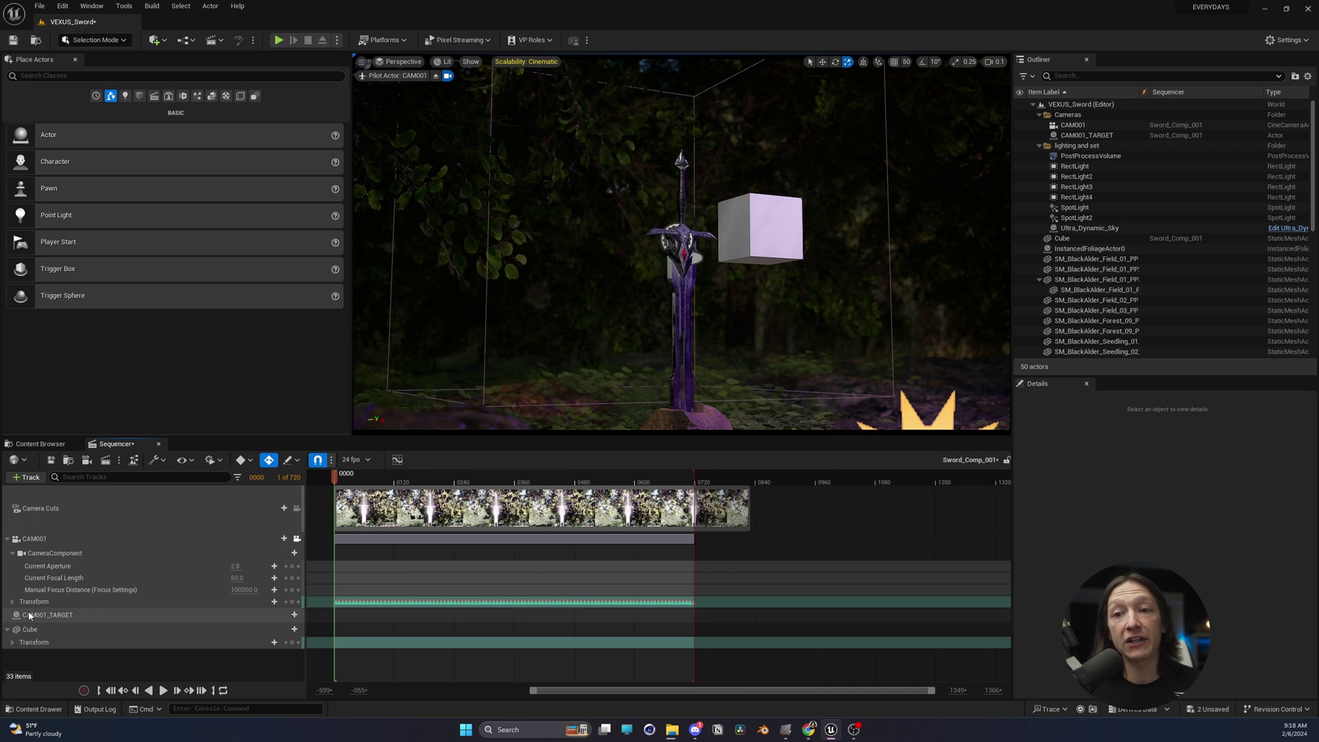
Show only CAM001's baked Rotation curves in the Curve Editor
click(45, 602)
click(397, 459)
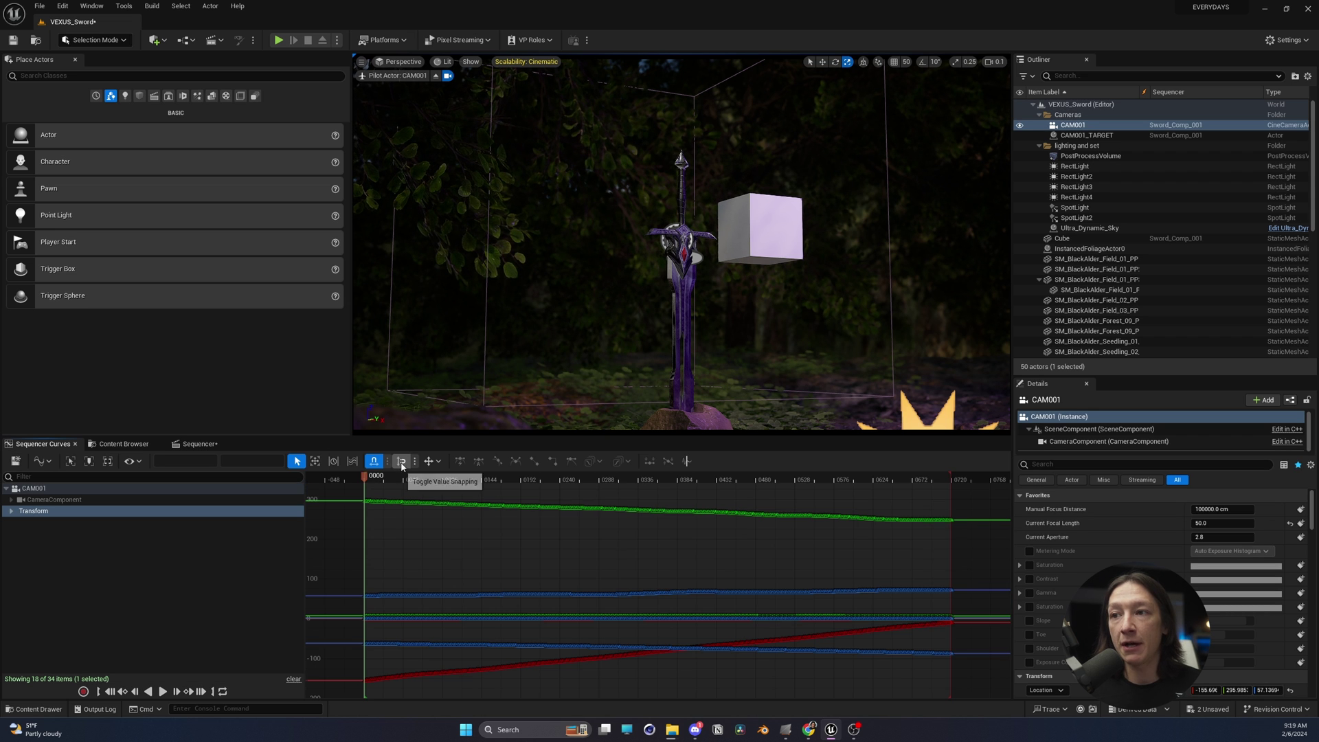
scroll(434, 646, up, 5)
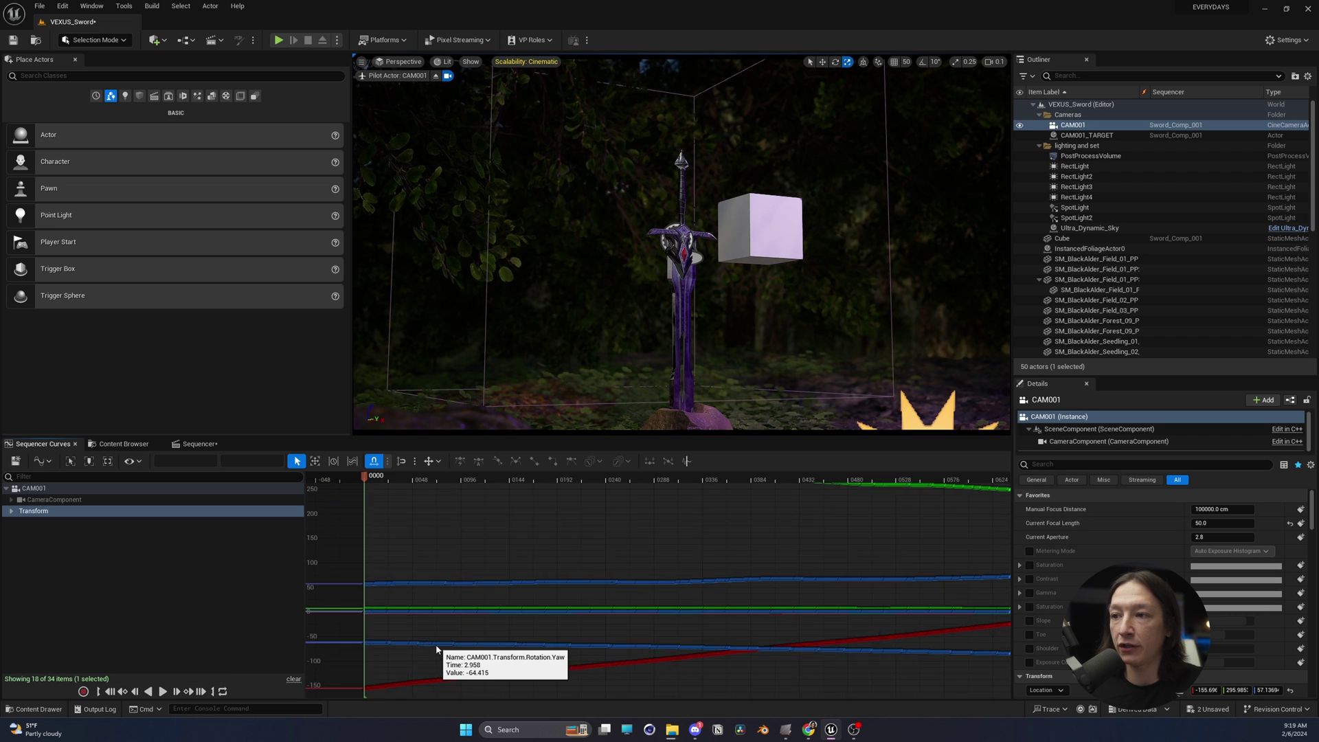
click(11, 510)
click(35, 535)
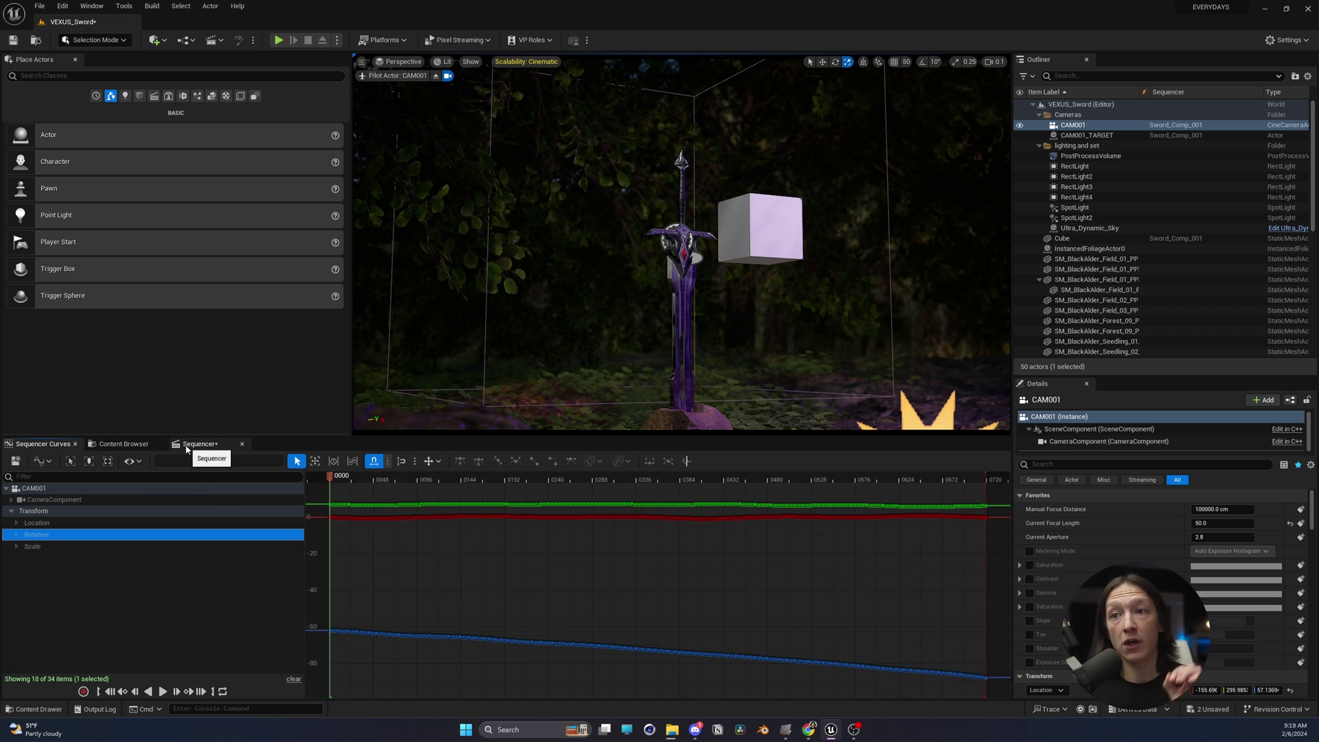
Export the CAM001 and Cube tracks together to an FBX file
click(187, 449)
click(35, 540)
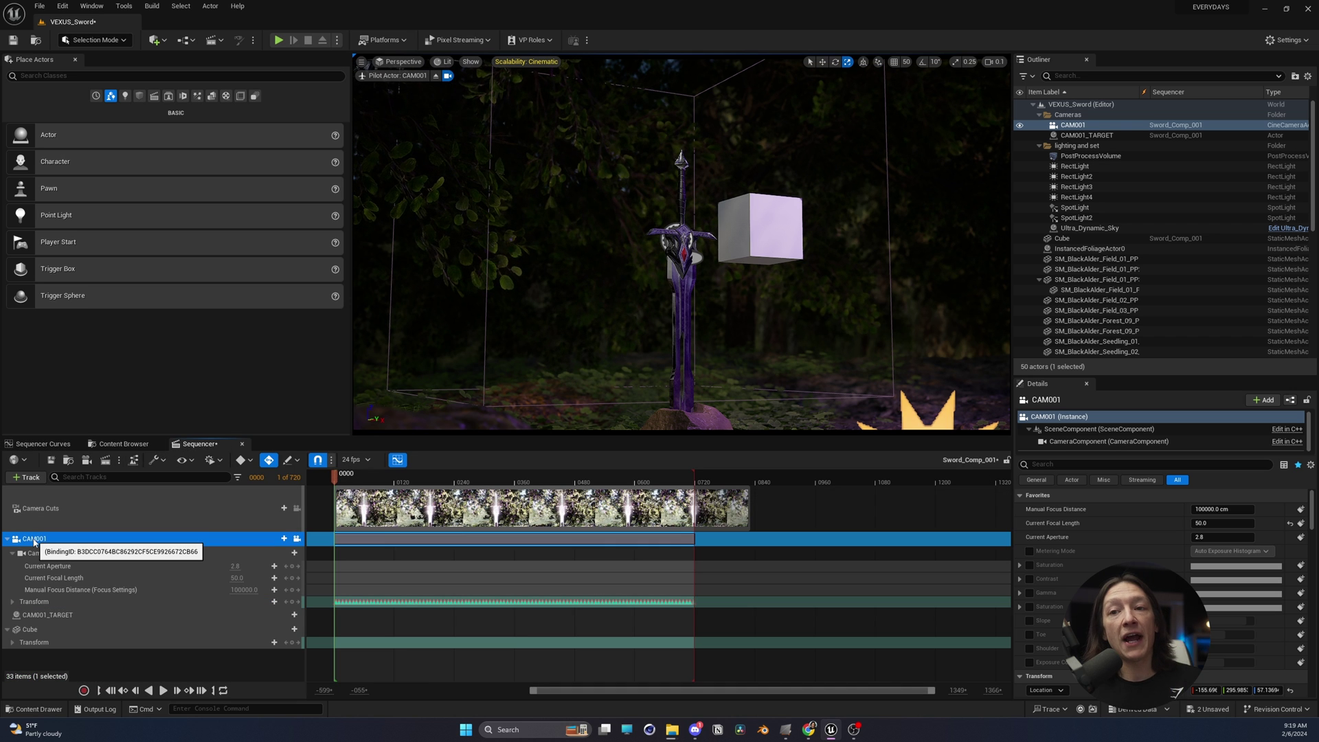
ctrl+click(43, 631)
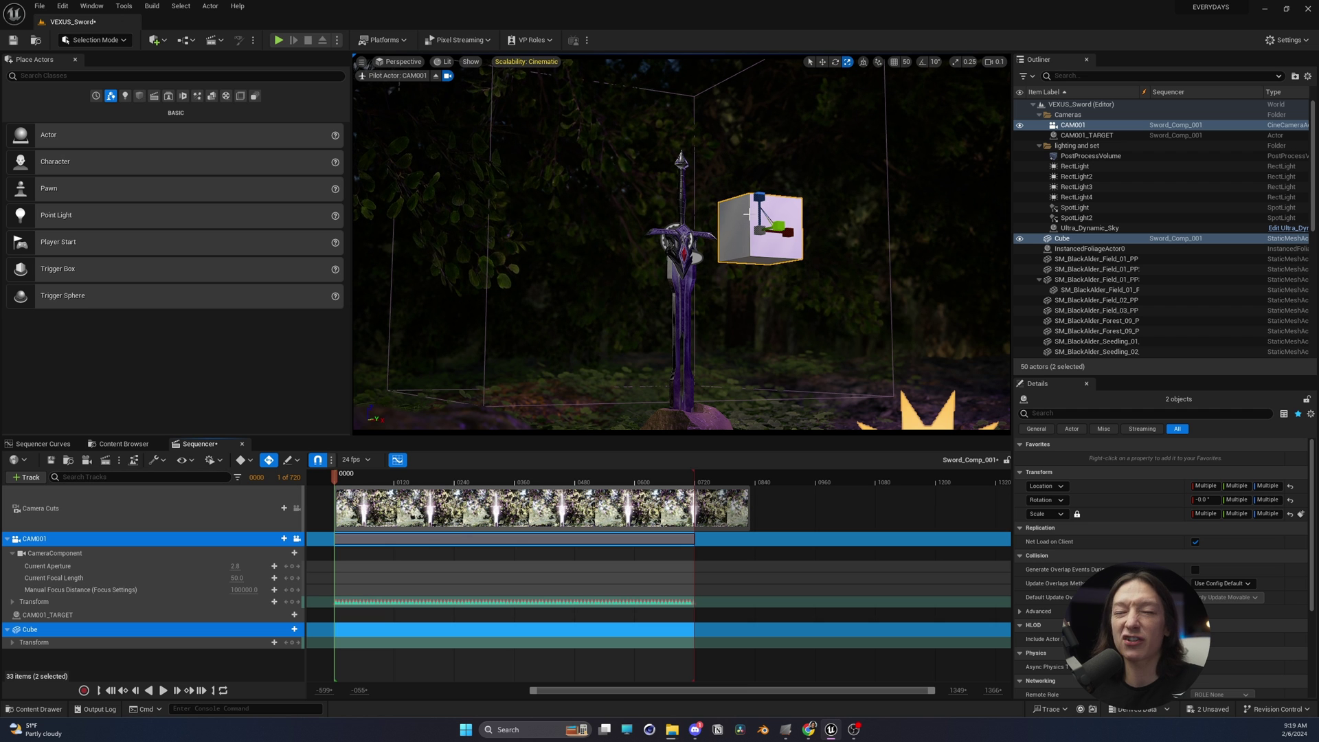
right_click(42, 541)
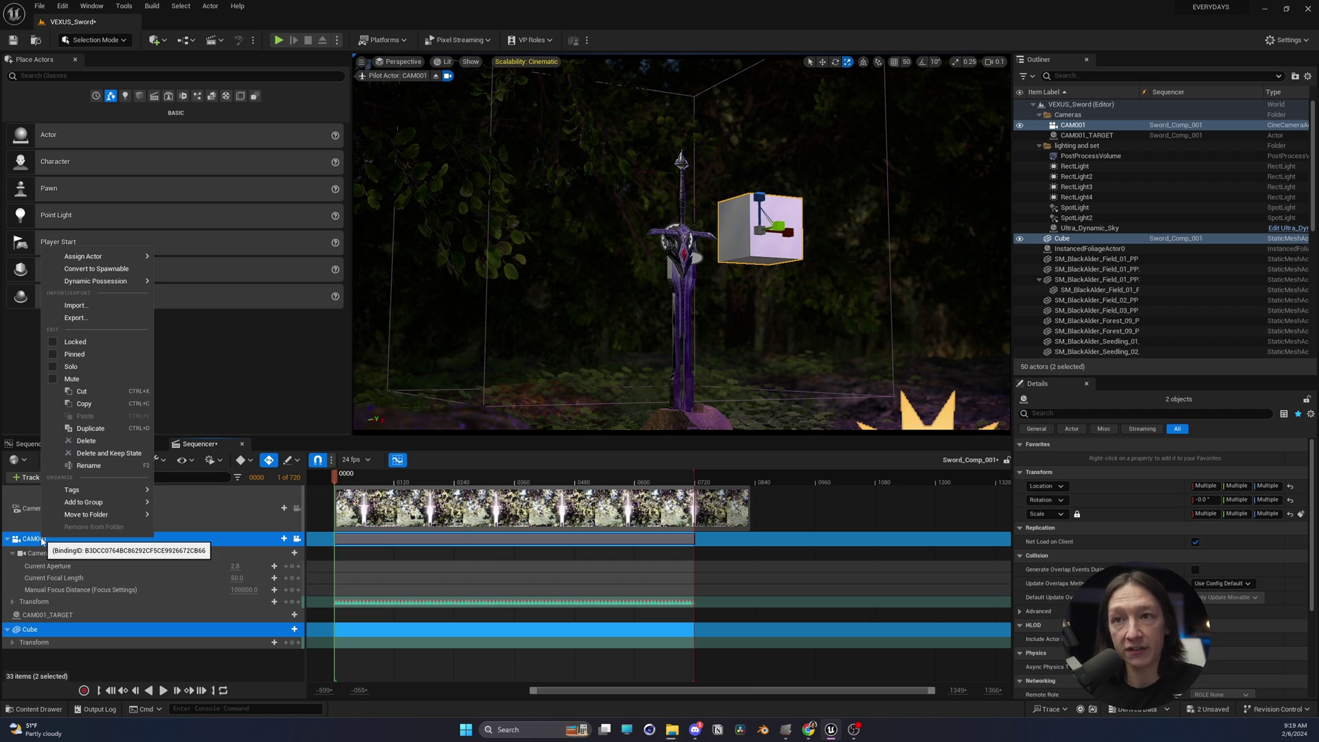
click(93, 320)
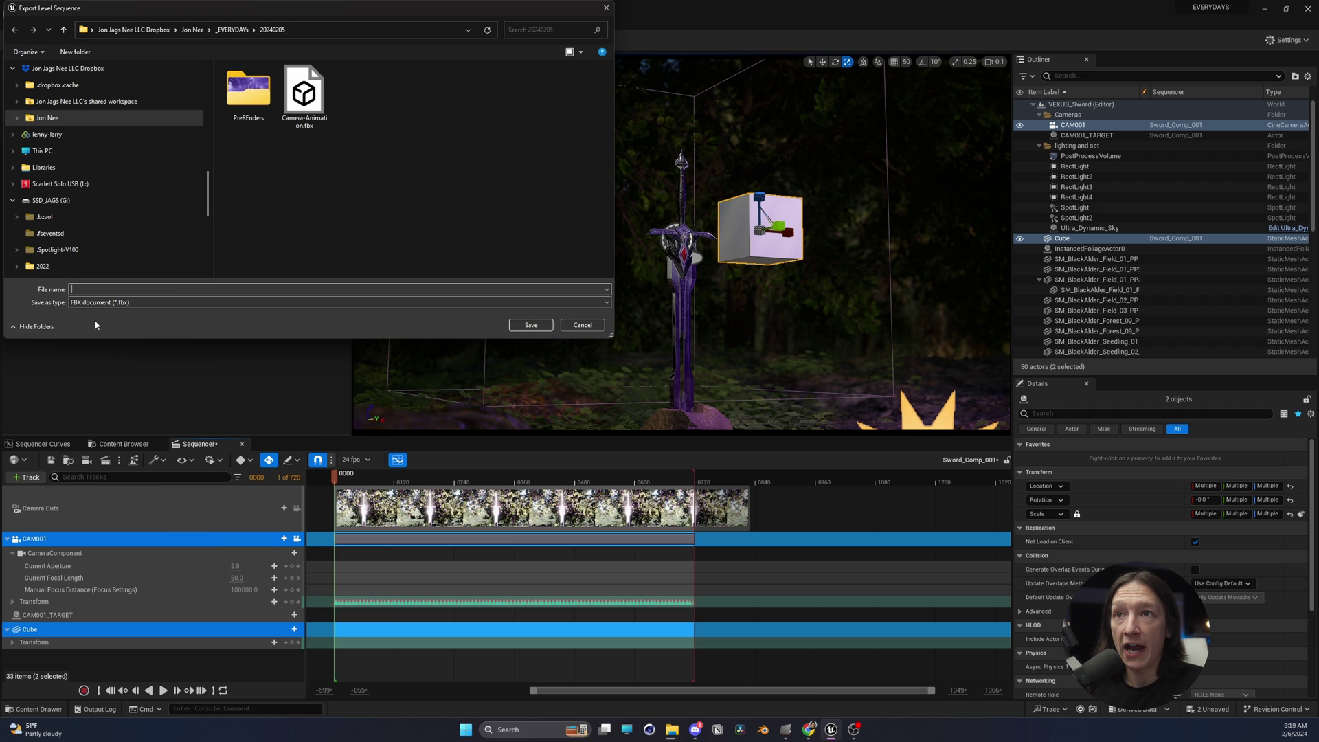
drag(270, 14, 451, 82)
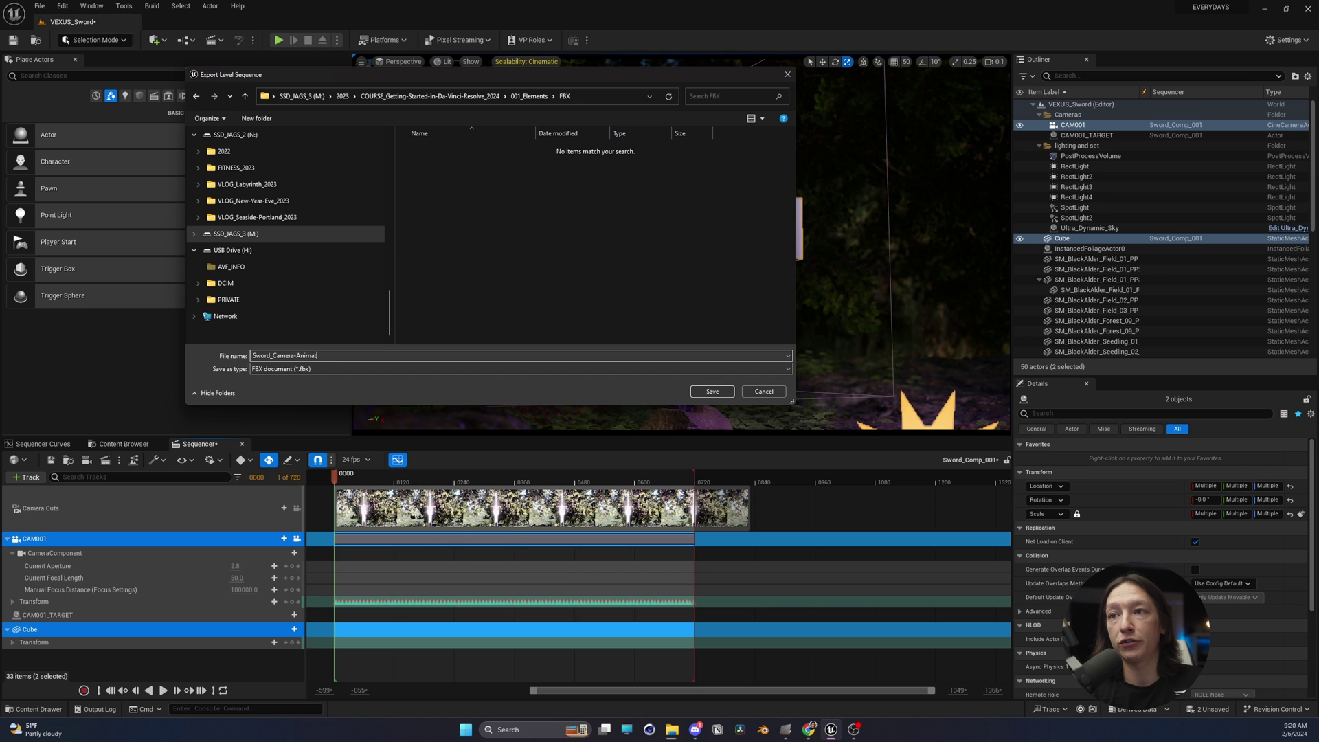
key(Return)
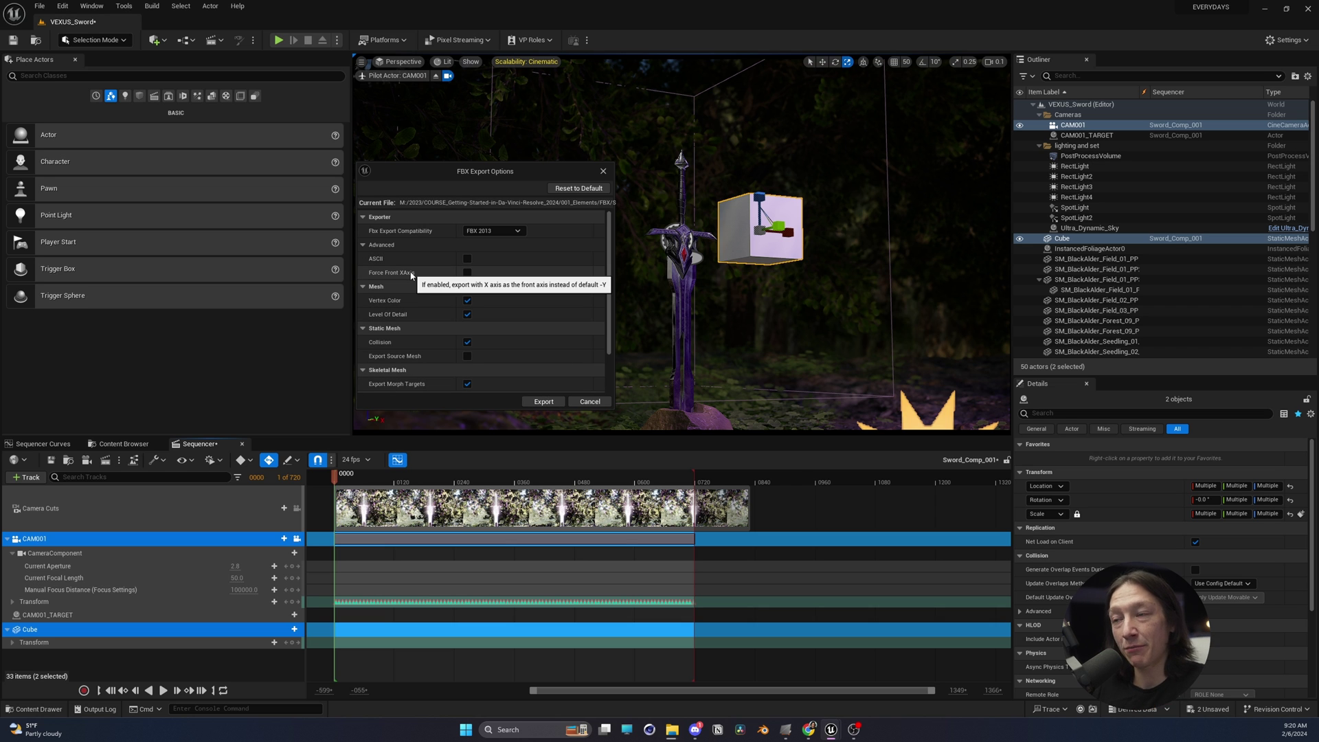
click(543, 402)
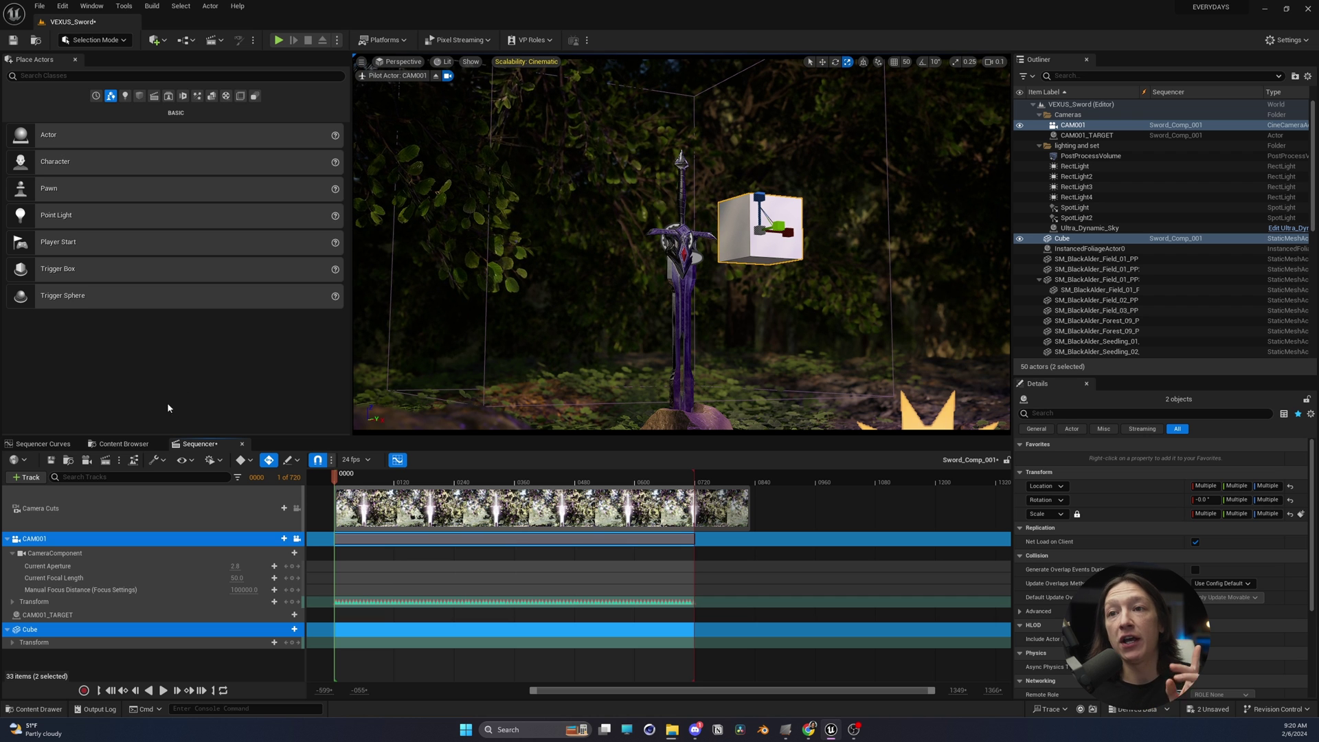
In the Sword_Comp_001 render job, replace the JPG sequence output with PNG Sequence
click(106, 460)
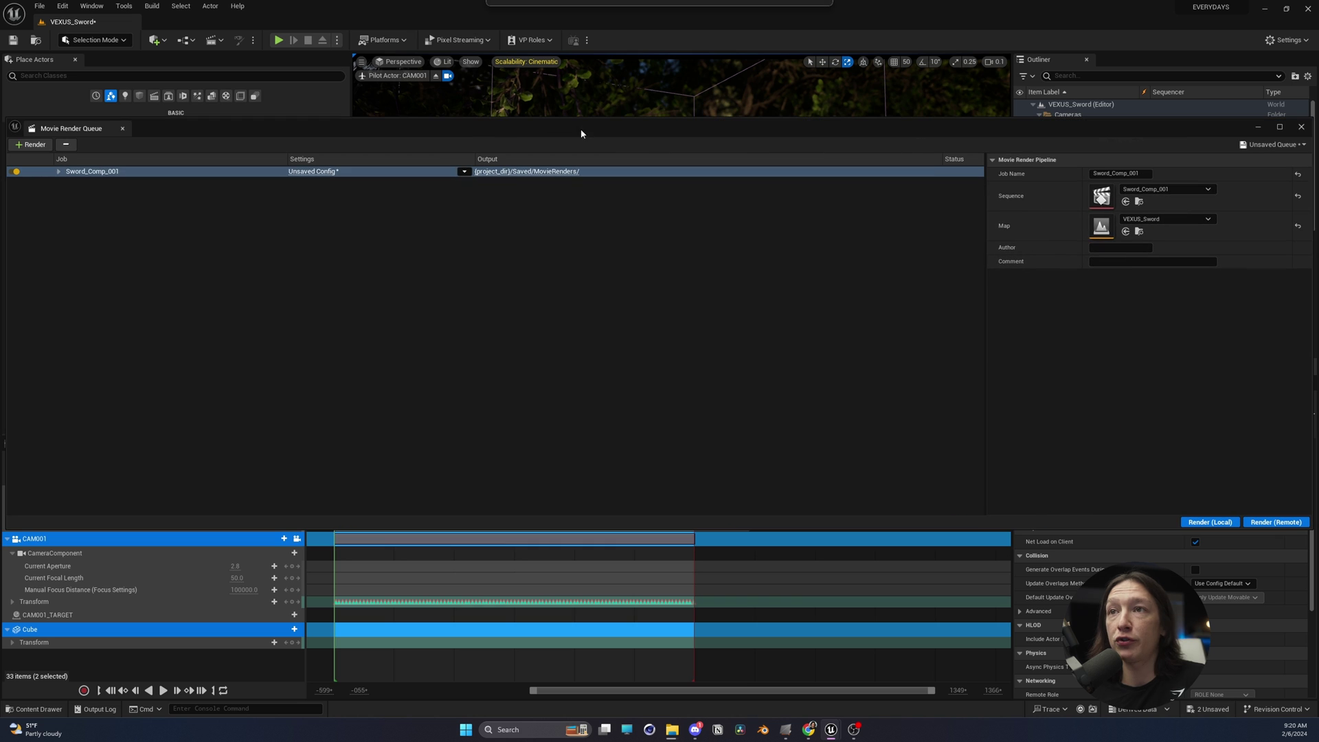
click(316, 172)
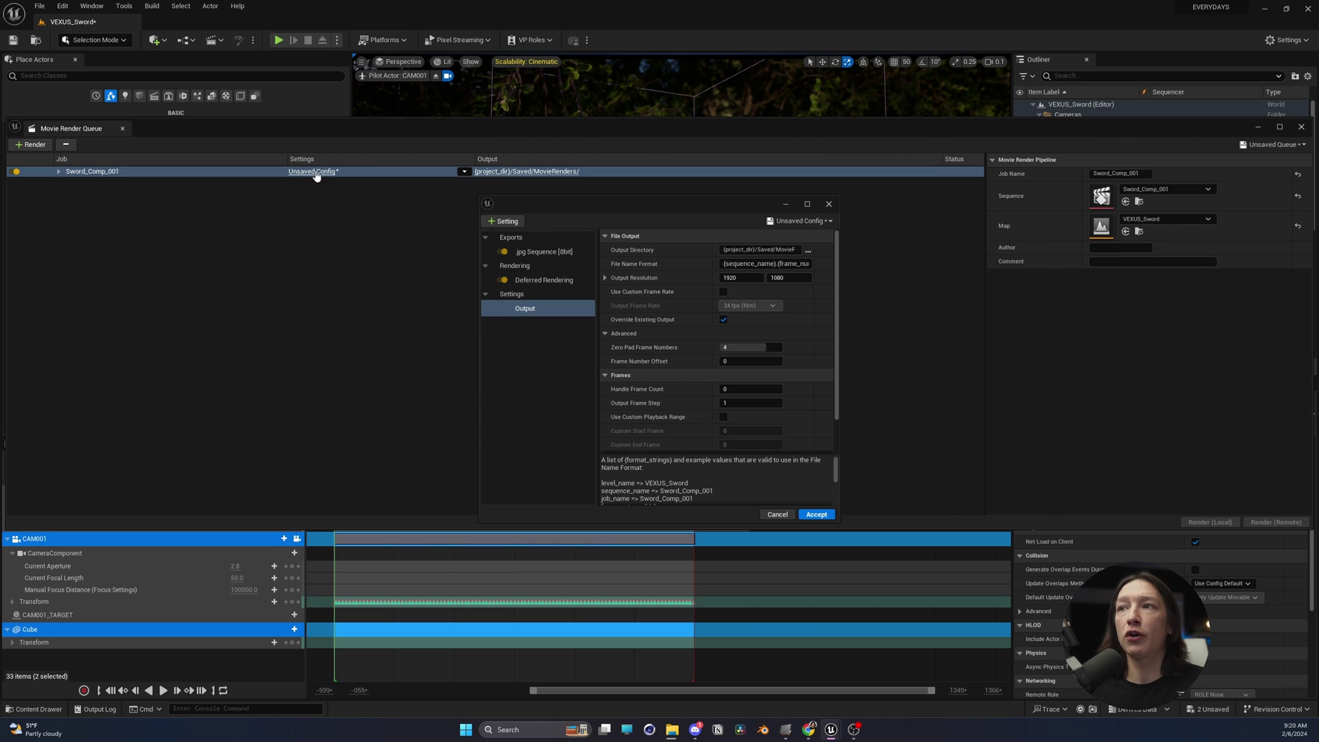
click(531, 252)
click(514, 223)
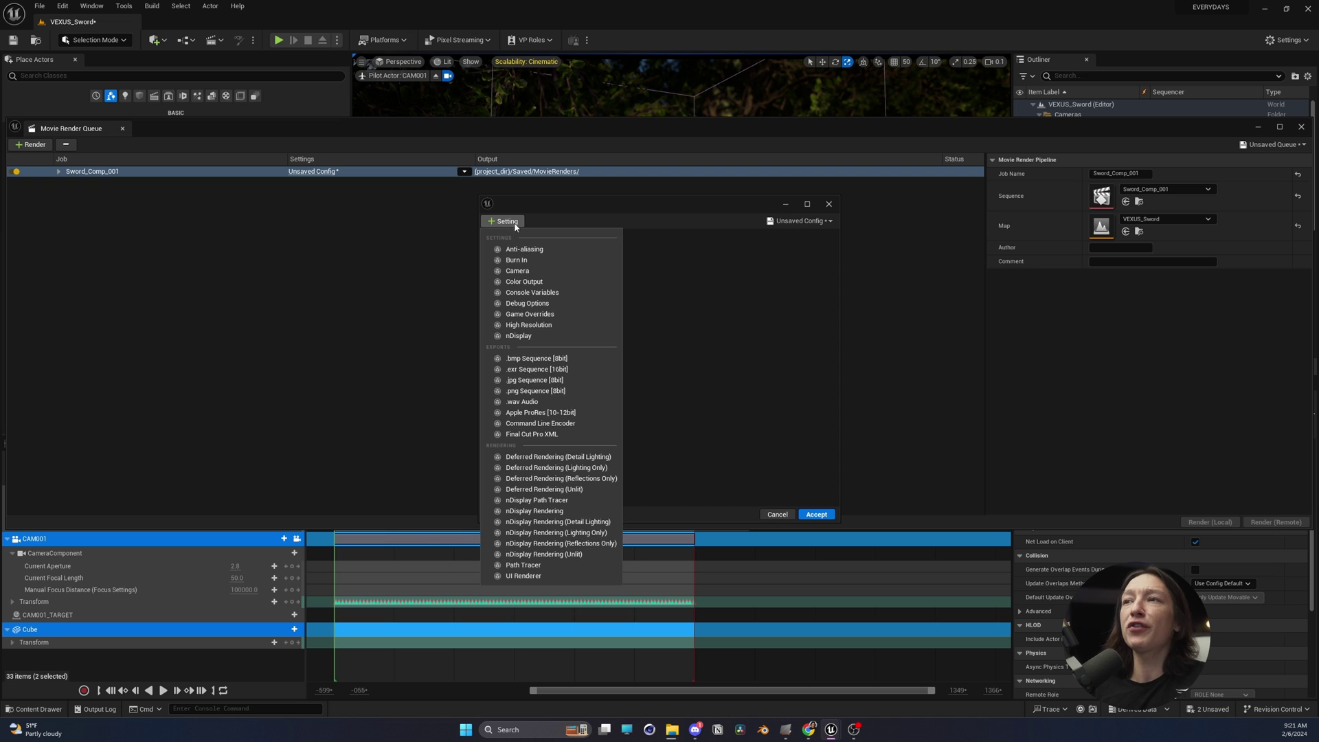
click(546, 391)
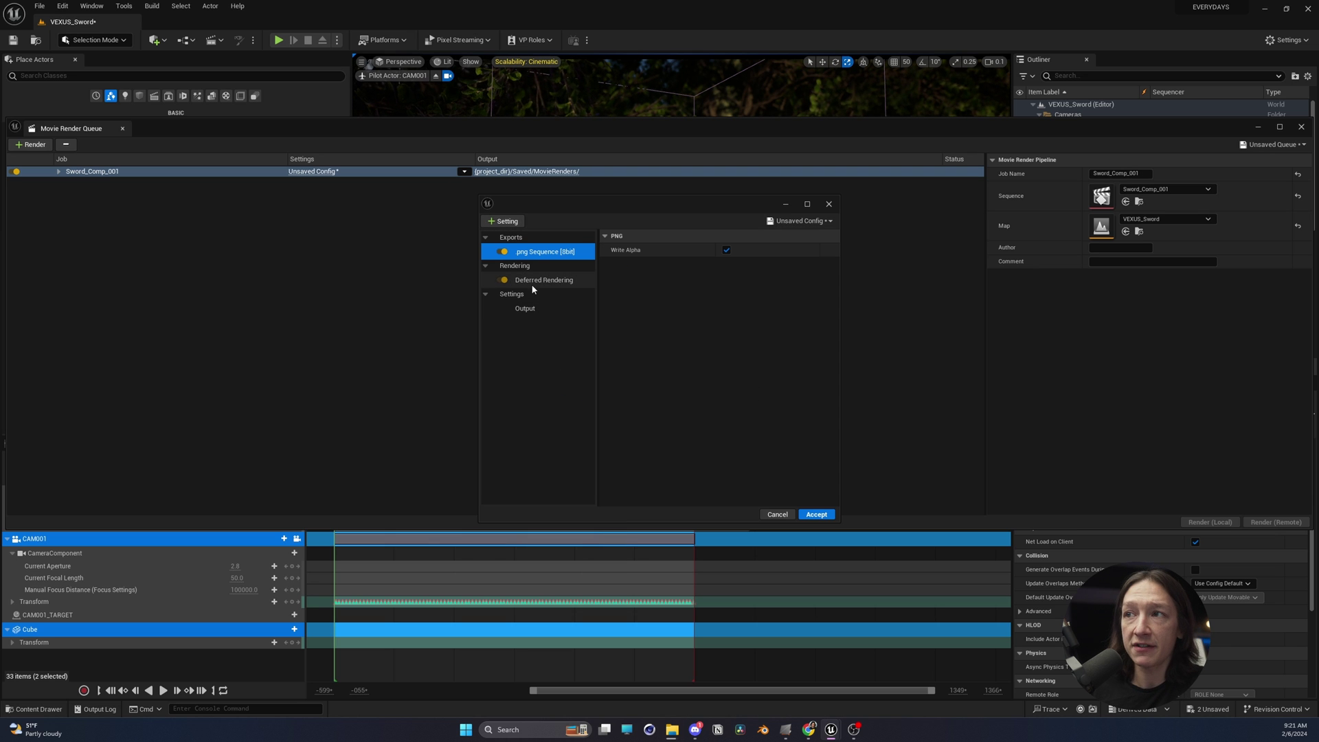
Add Anti-aliasing and Game Overrides, overriding anti-aliasing with 8 temporal samples and 240 warm-up frames
click(508, 219)
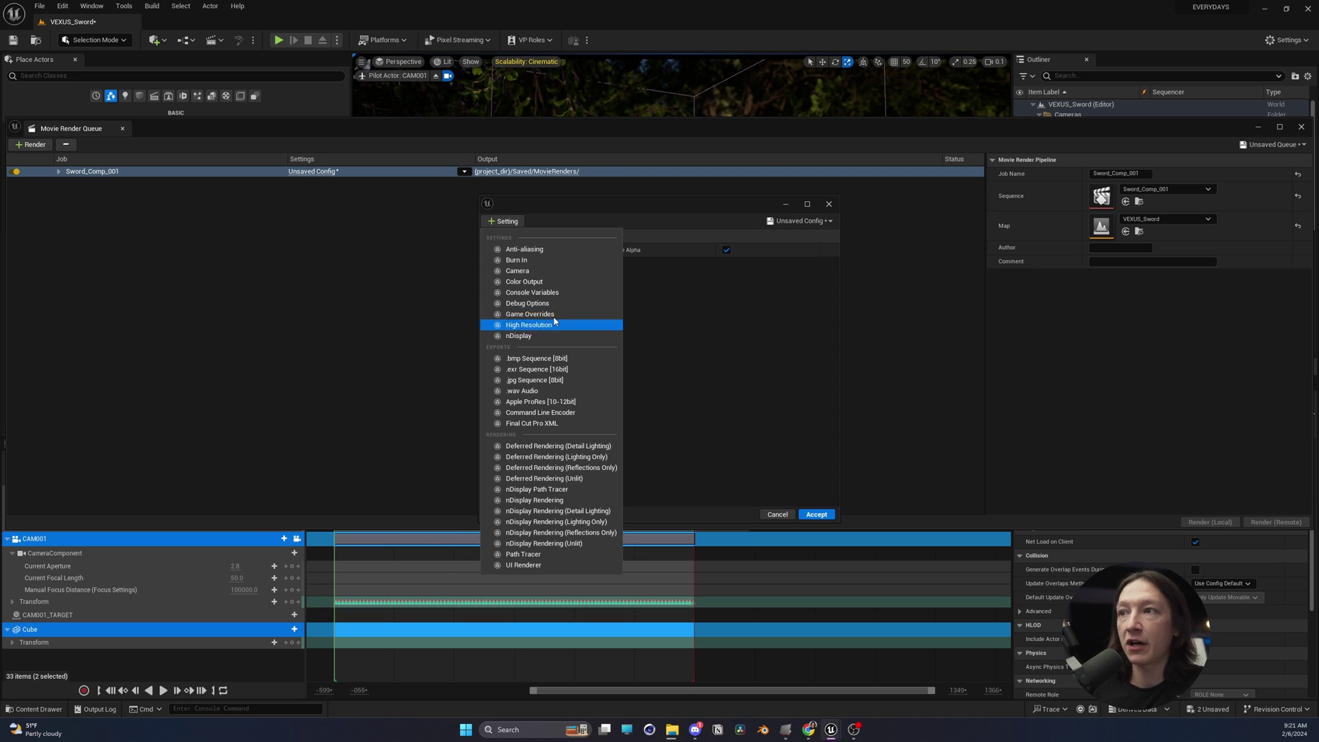
click(512, 249)
click(508, 221)
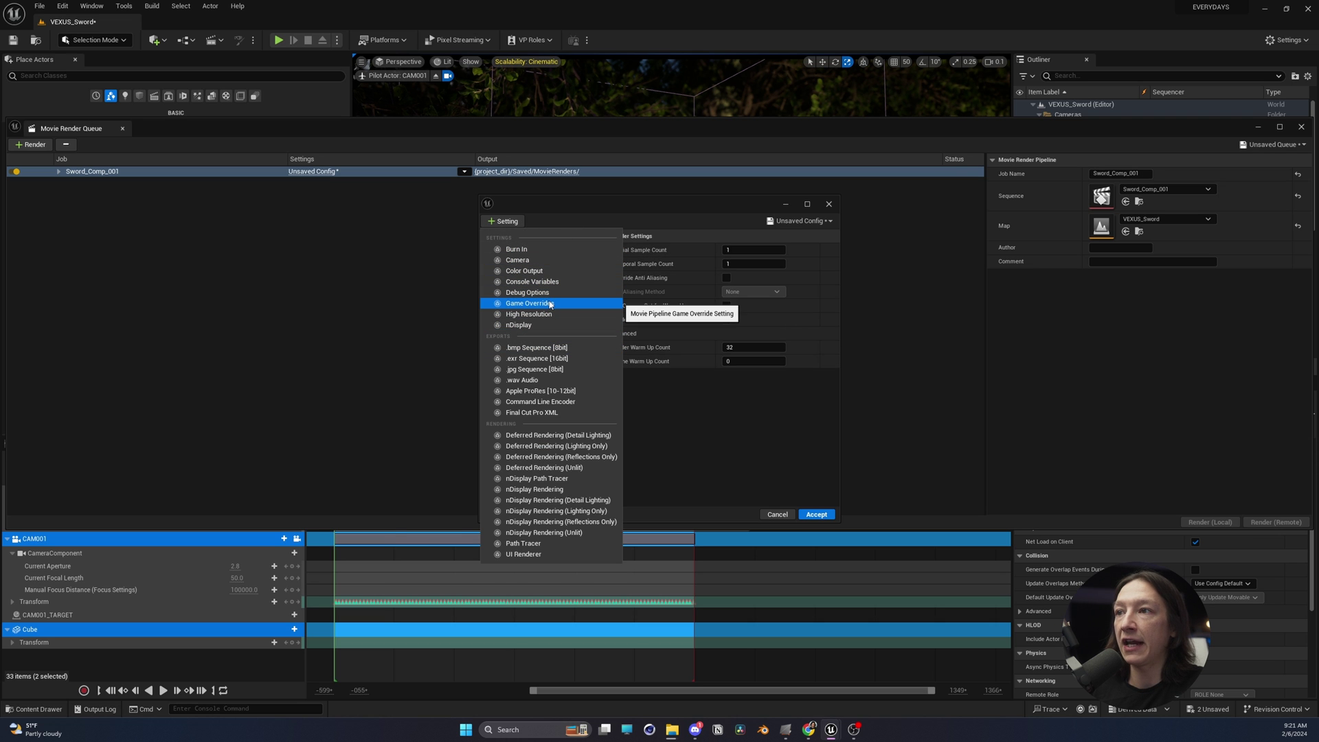
key(Escape)
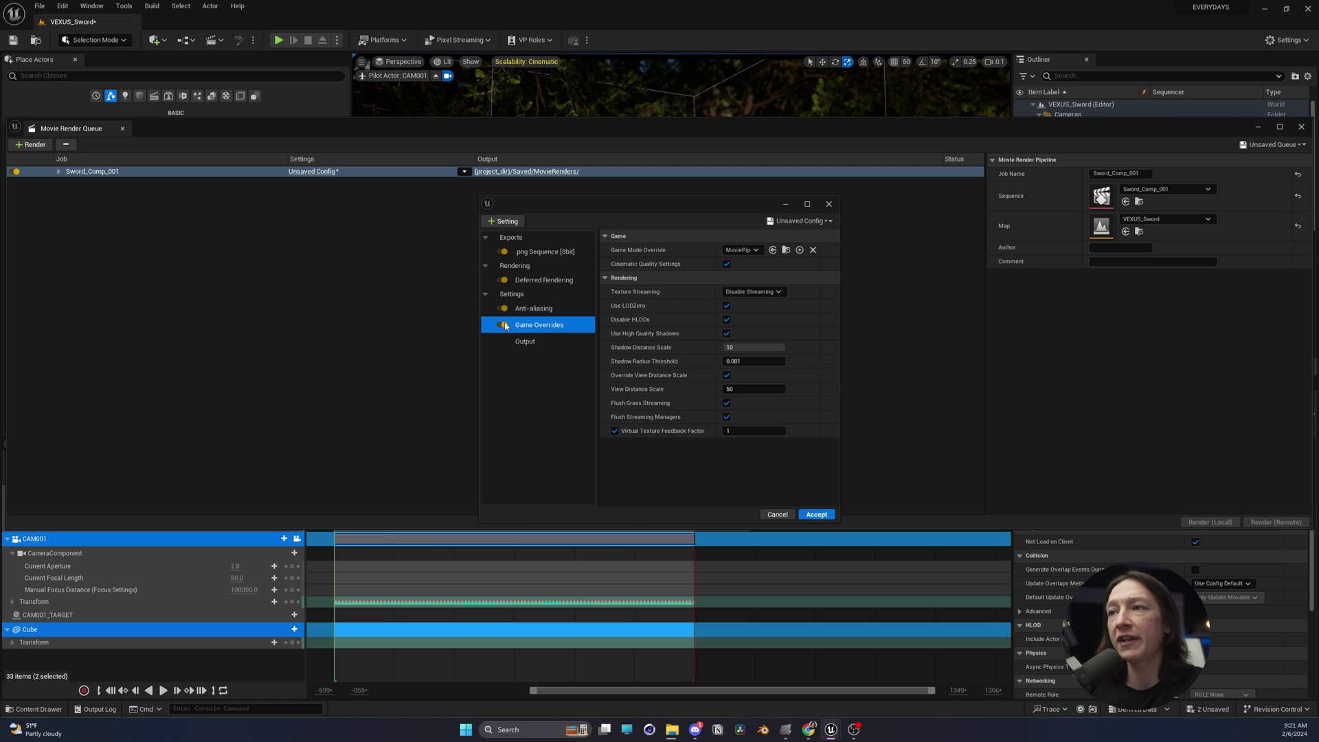
click(533, 308)
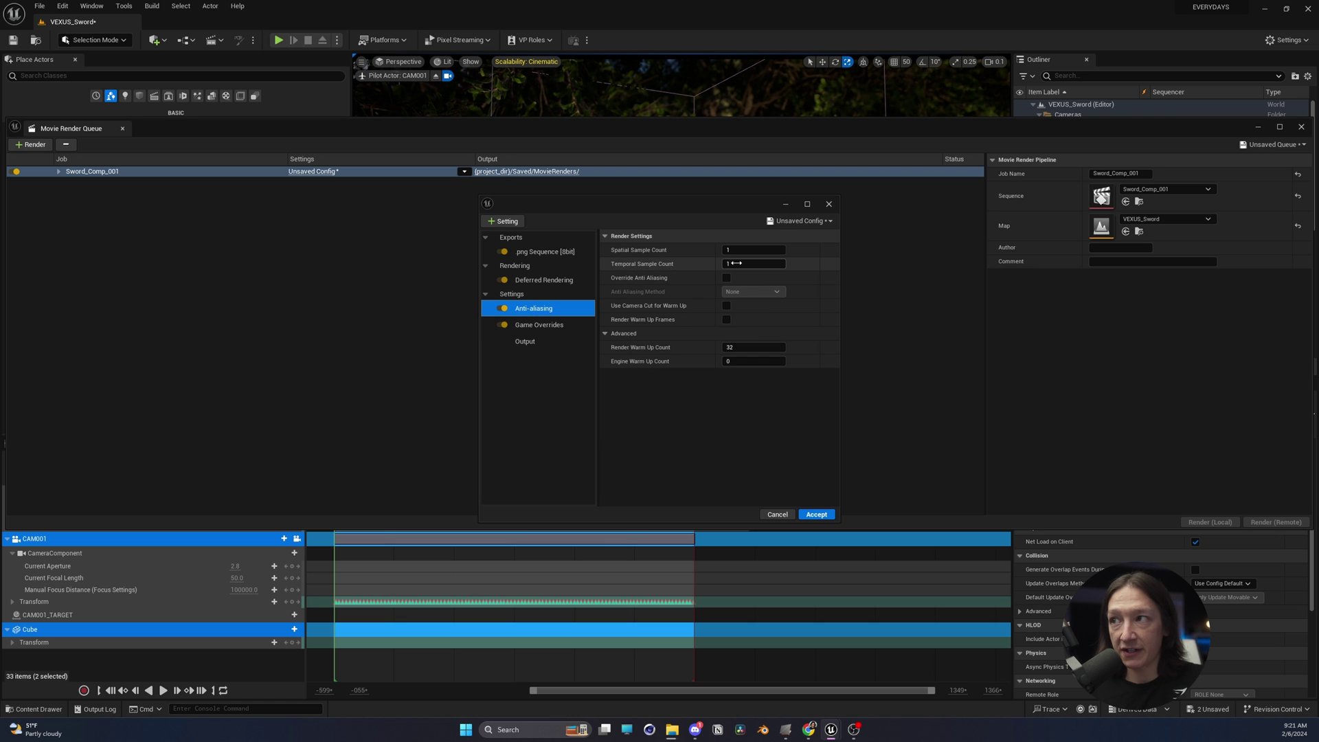
click(746, 264)
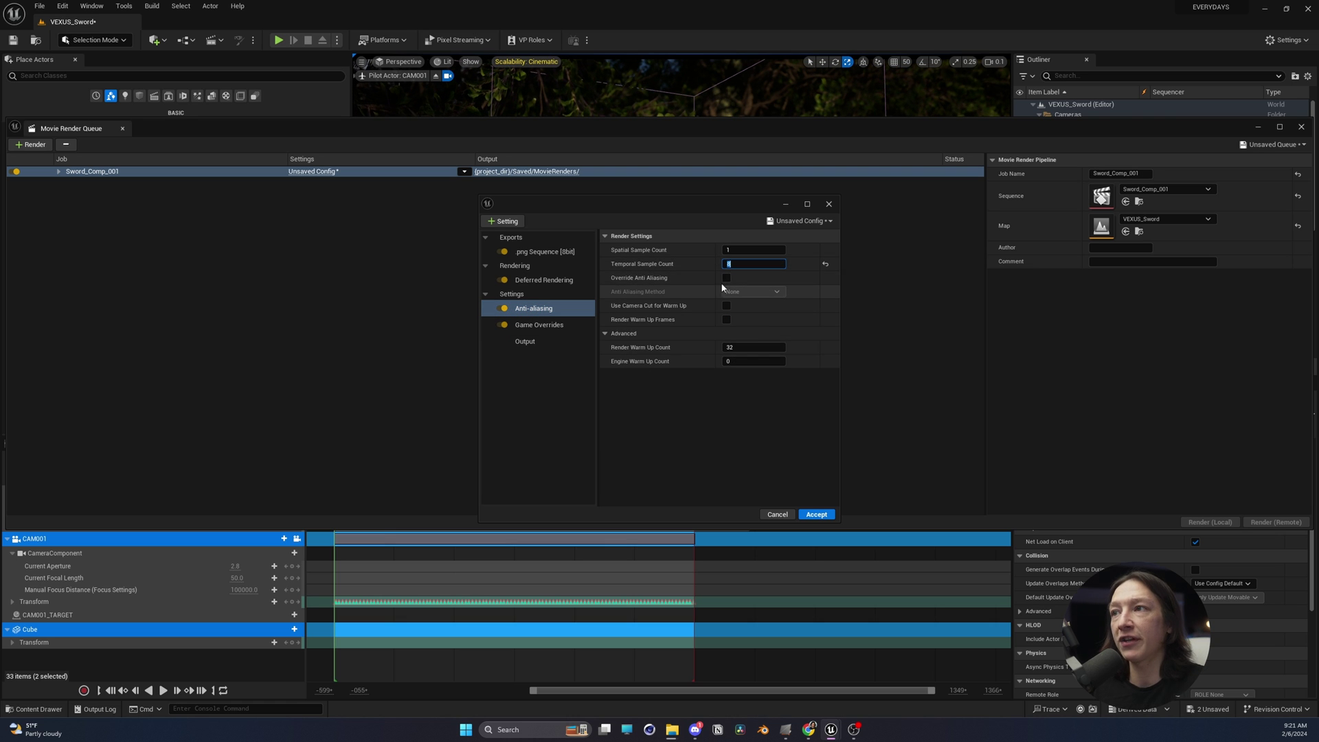
click(727, 278)
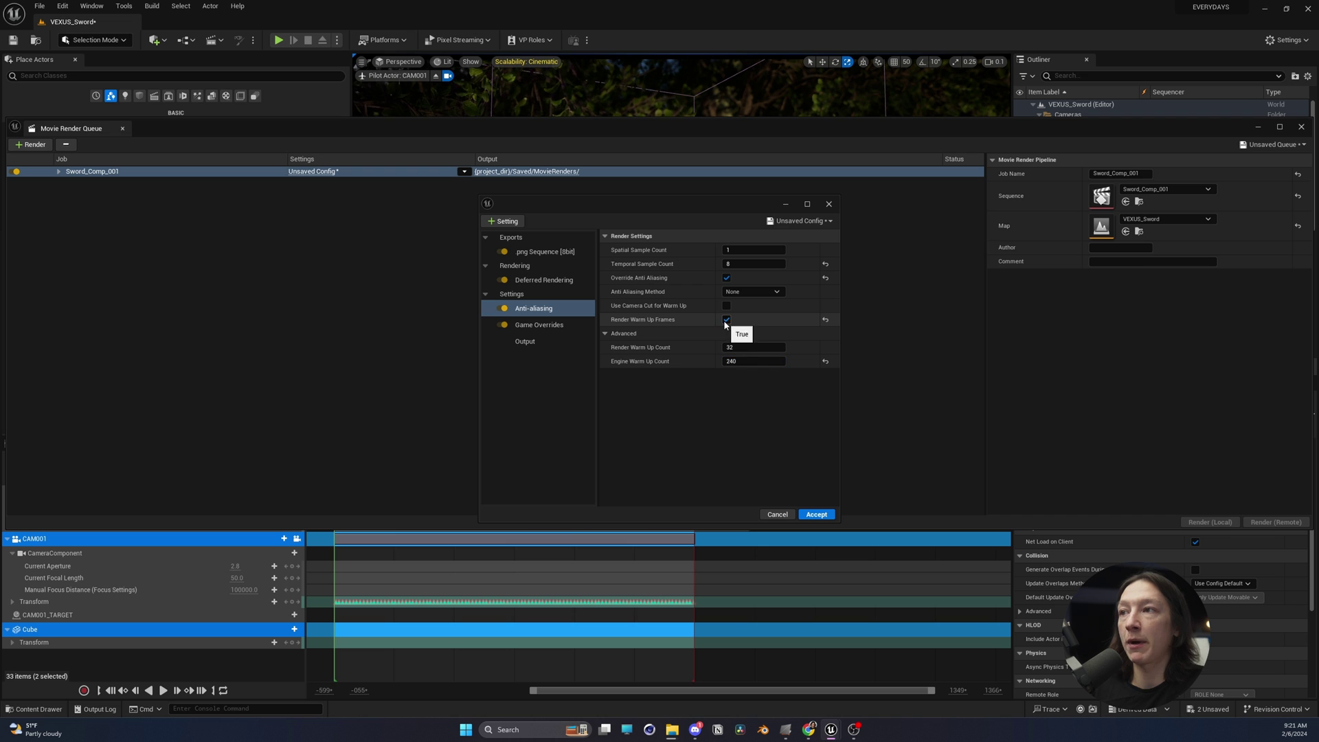
Set the output directory to a new Tutorial_Camera-Animation_into-Da-Vinci folder and accept the settings
click(529, 343)
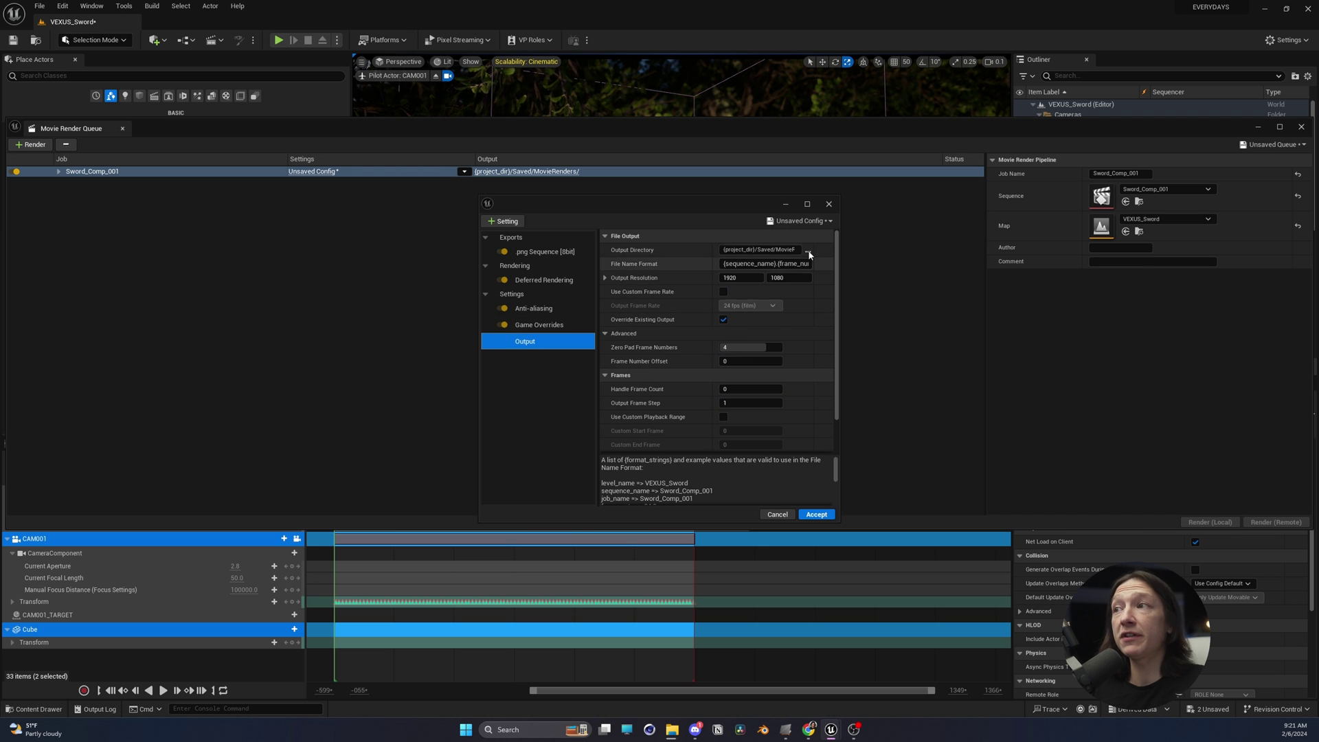
click(808, 251)
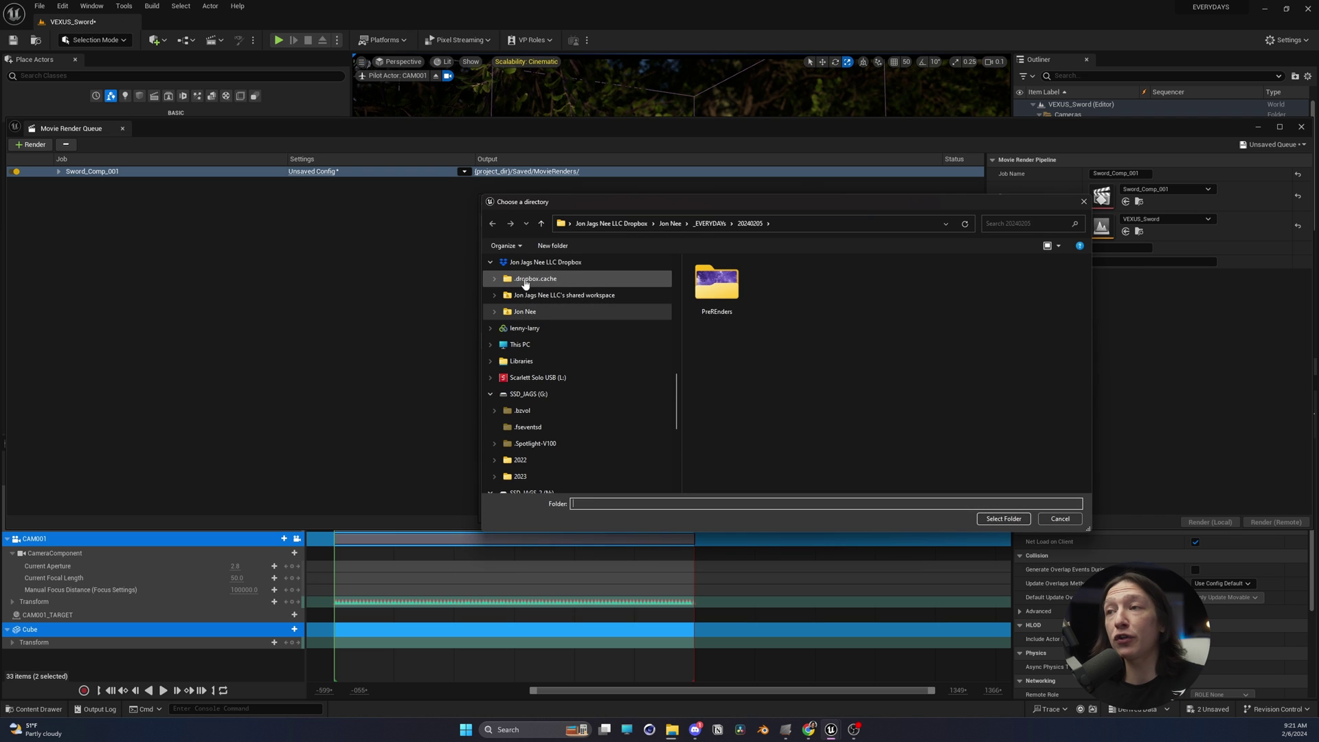
scroll(526, 283, down, 10)
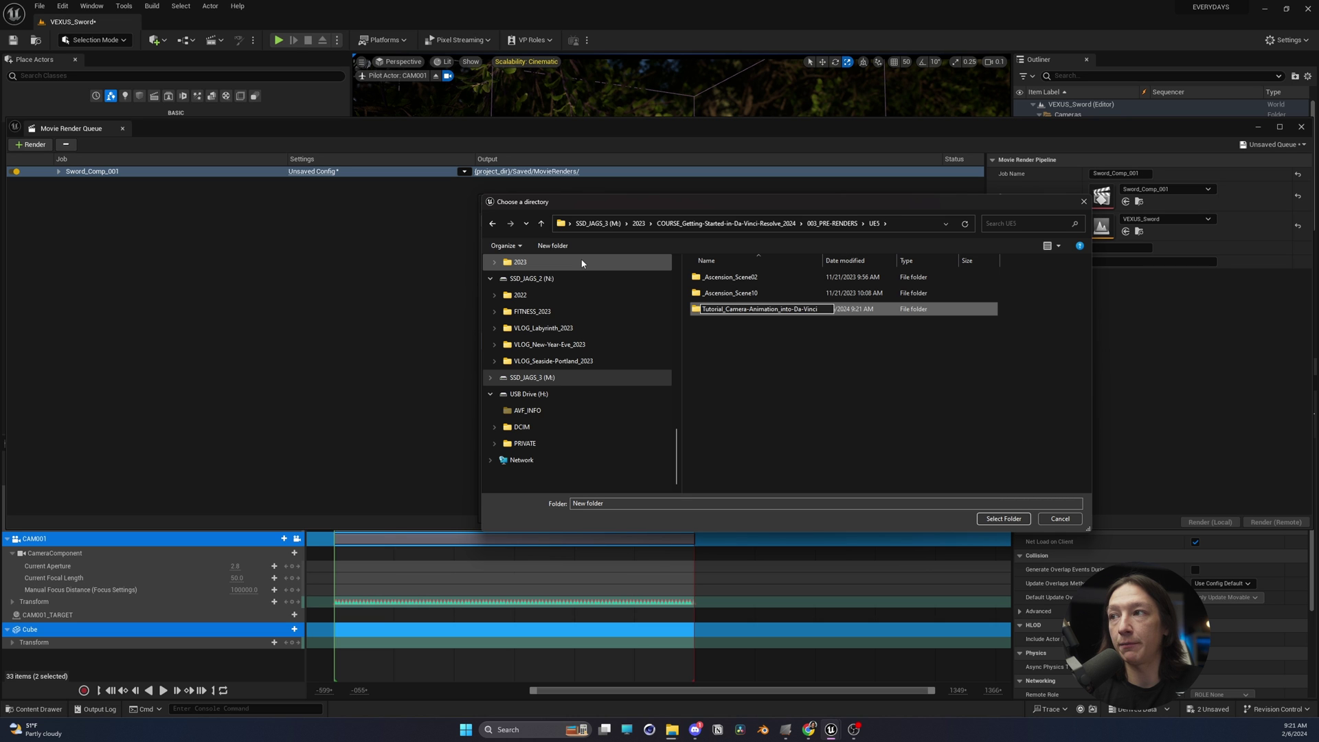
key(Return)
double_click(767, 310)
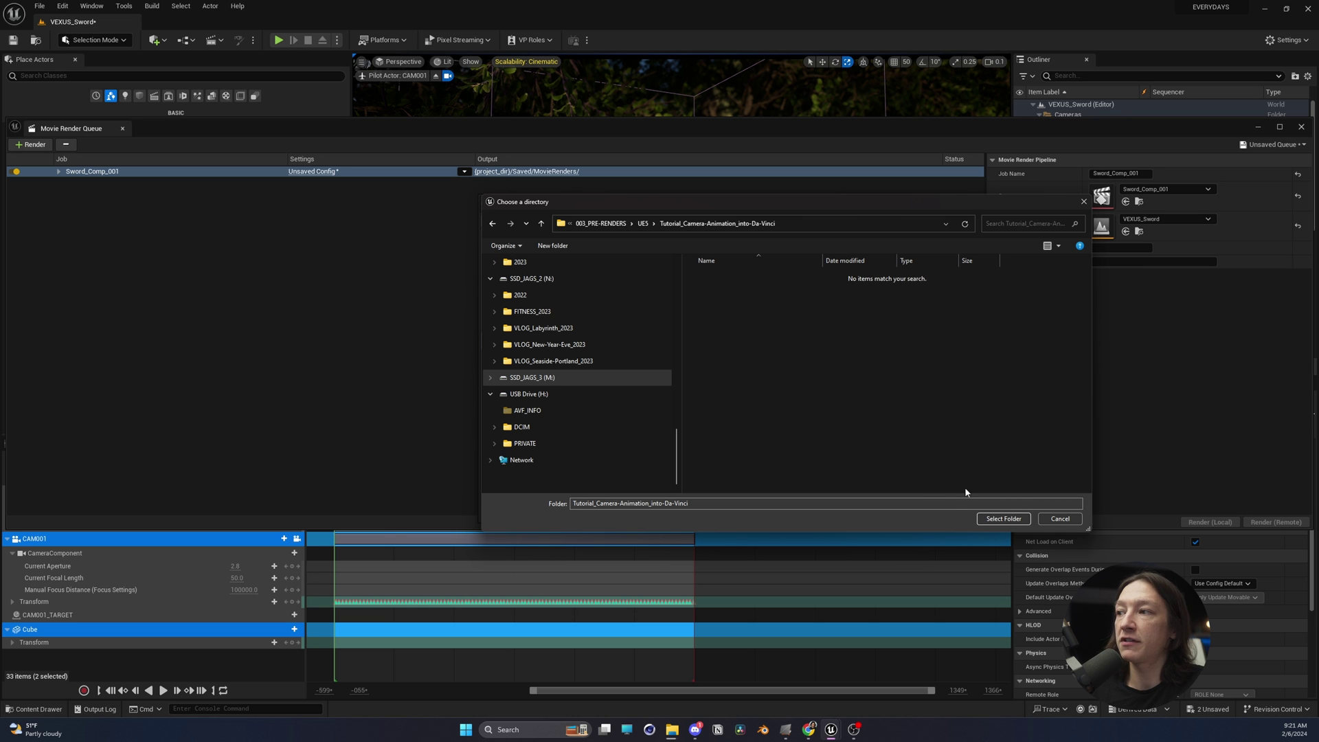
click(1004, 519)
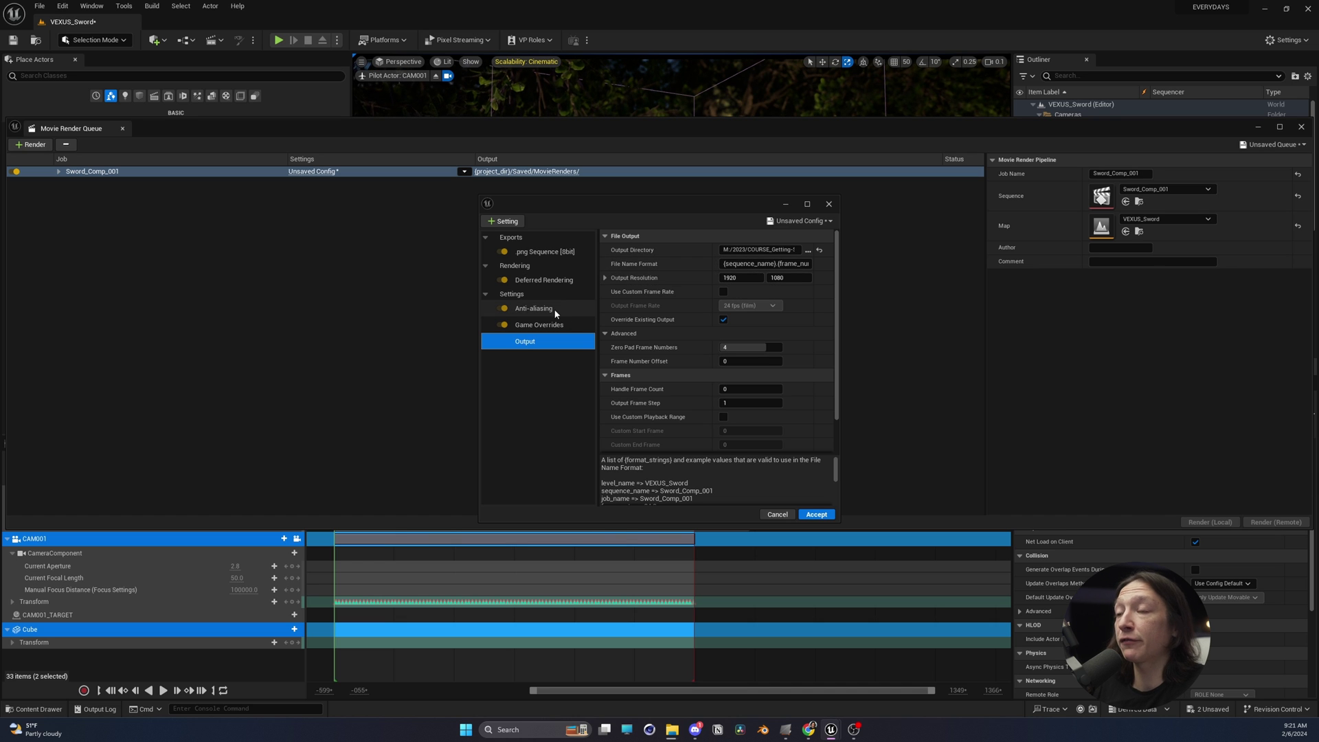
click(821, 515)
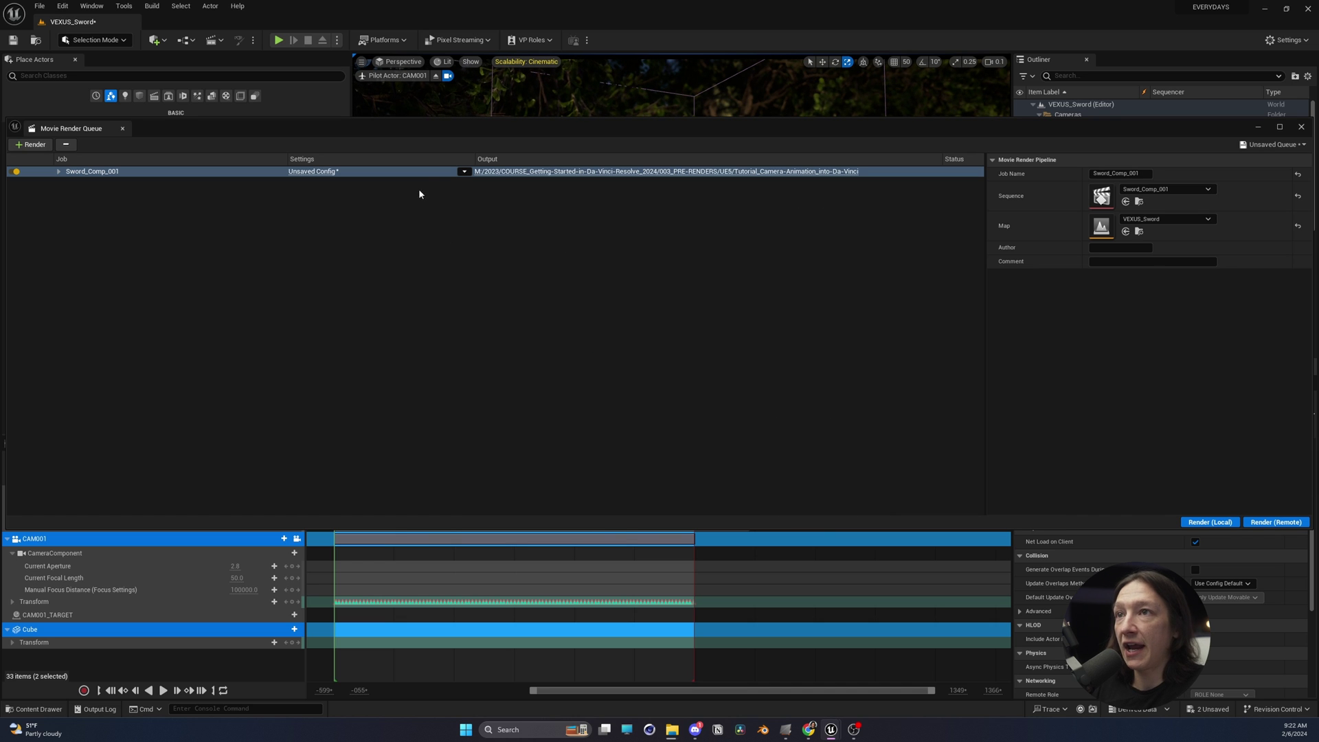
Start the local render, then cancel it and close the render queue
click(1206, 525)
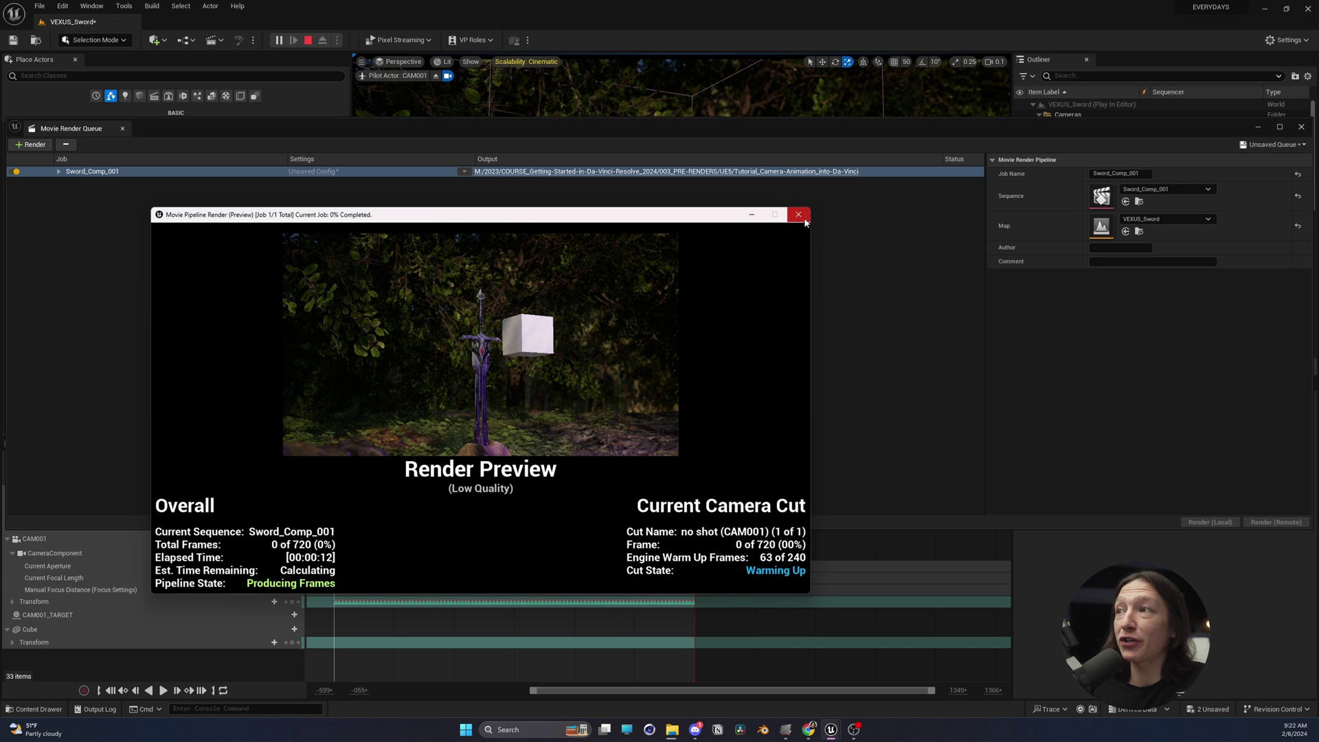
click(798, 215)
click(1258, 126)
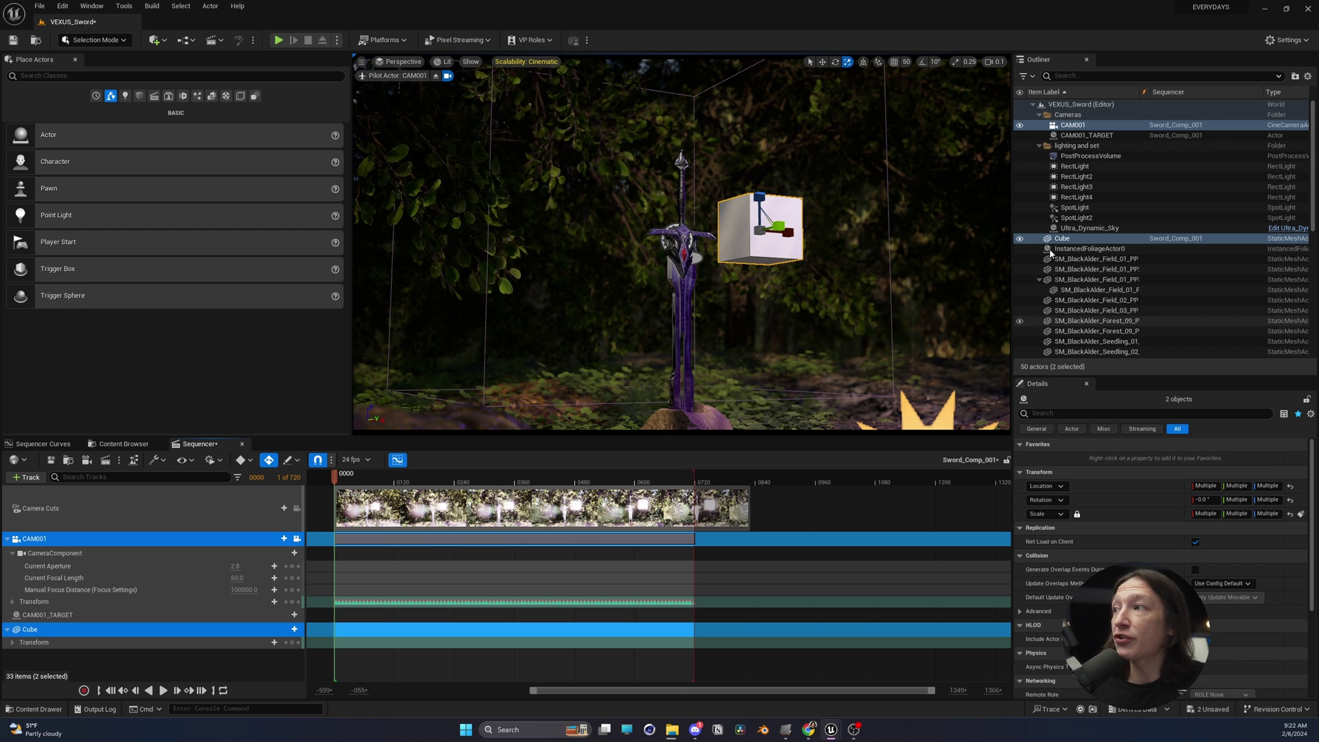
Turn off the Cube's Visible property, enable Actor Hidden In Game, and reopen Movie Render Queue
click(1019, 238)
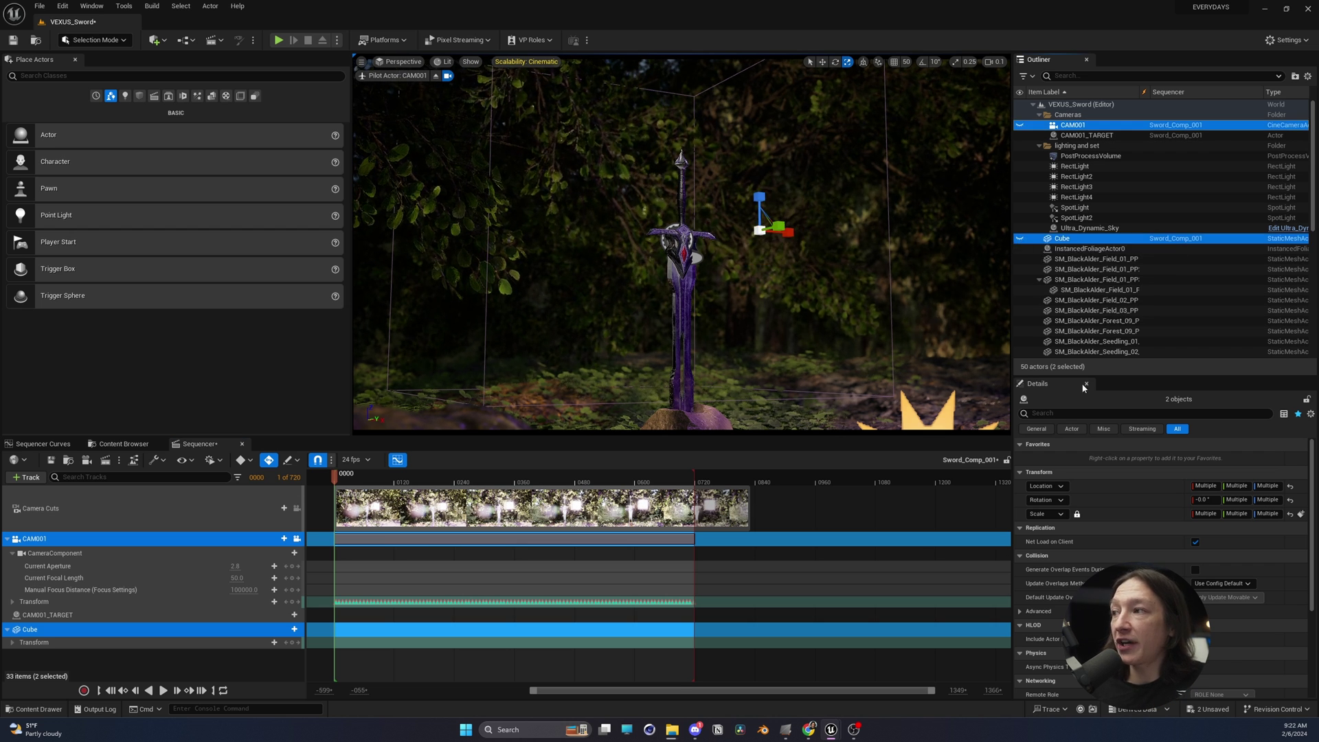
click(1060, 413)
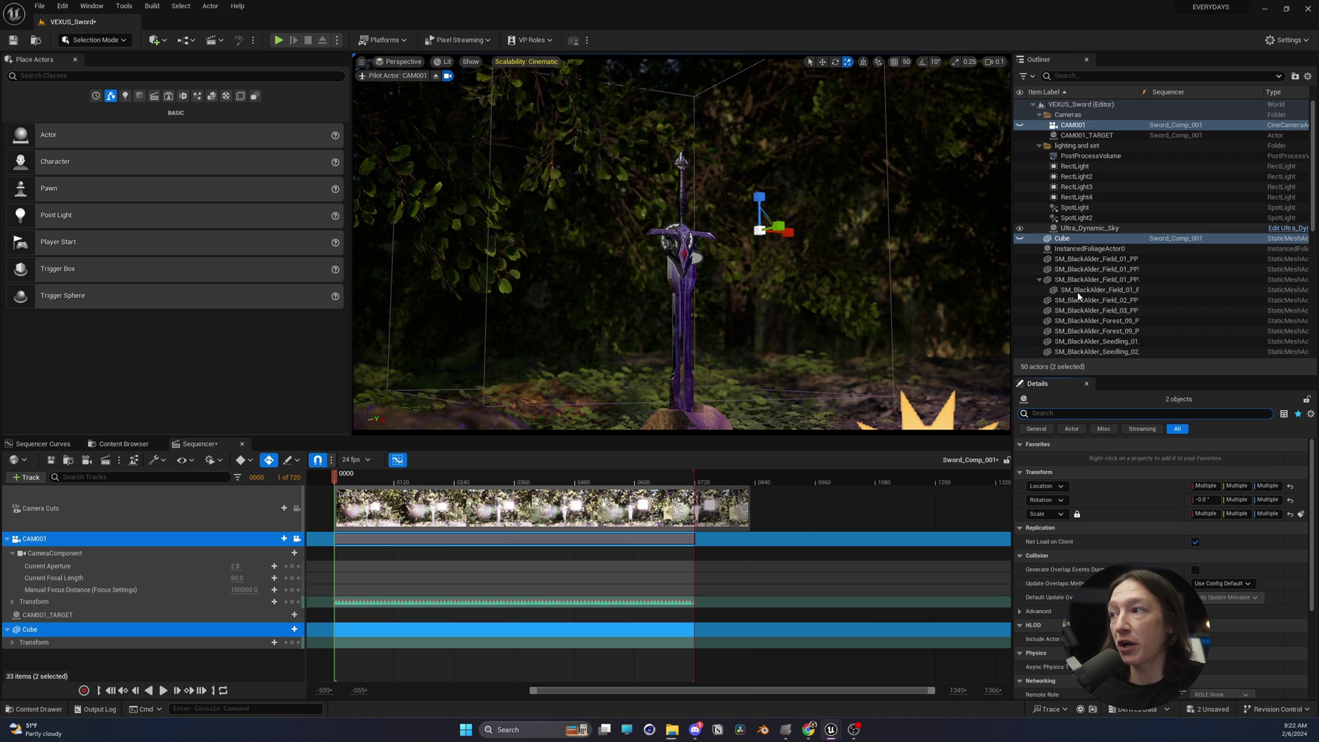
click(1092, 239)
text(vis)
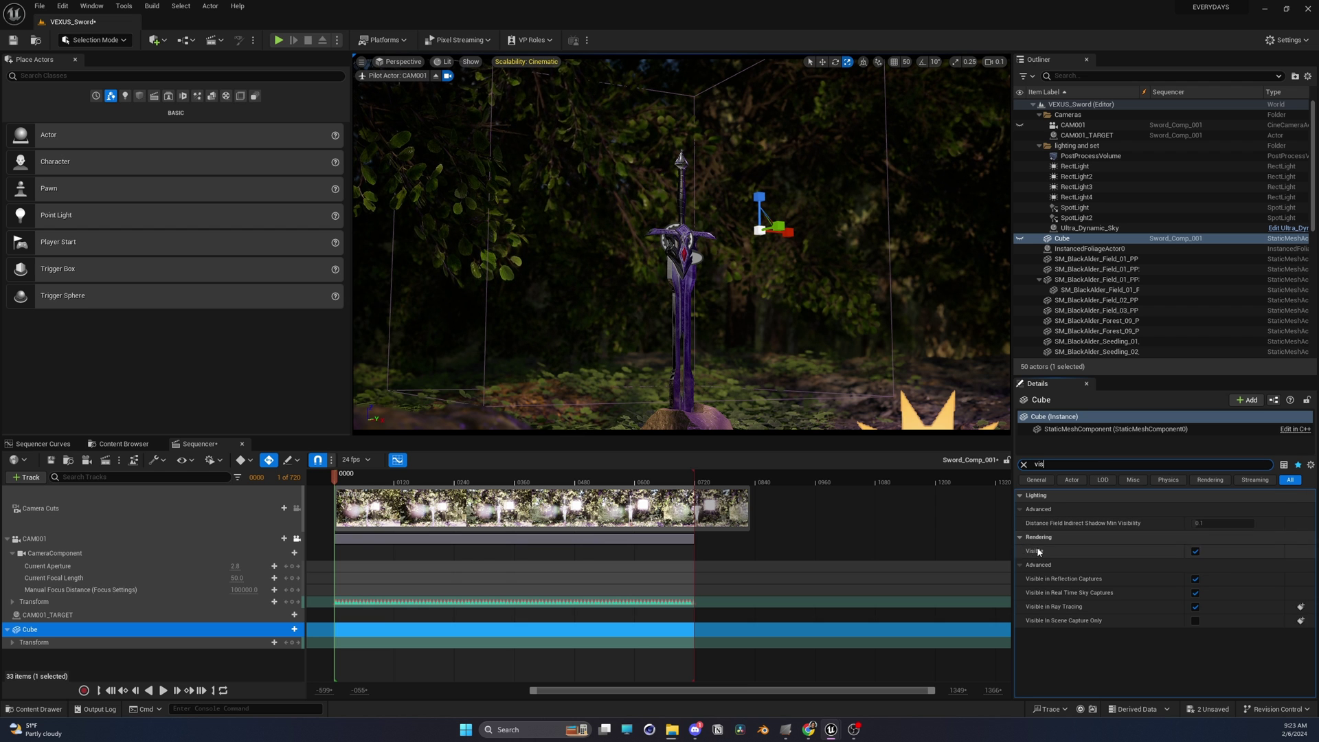
click(1197, 552)
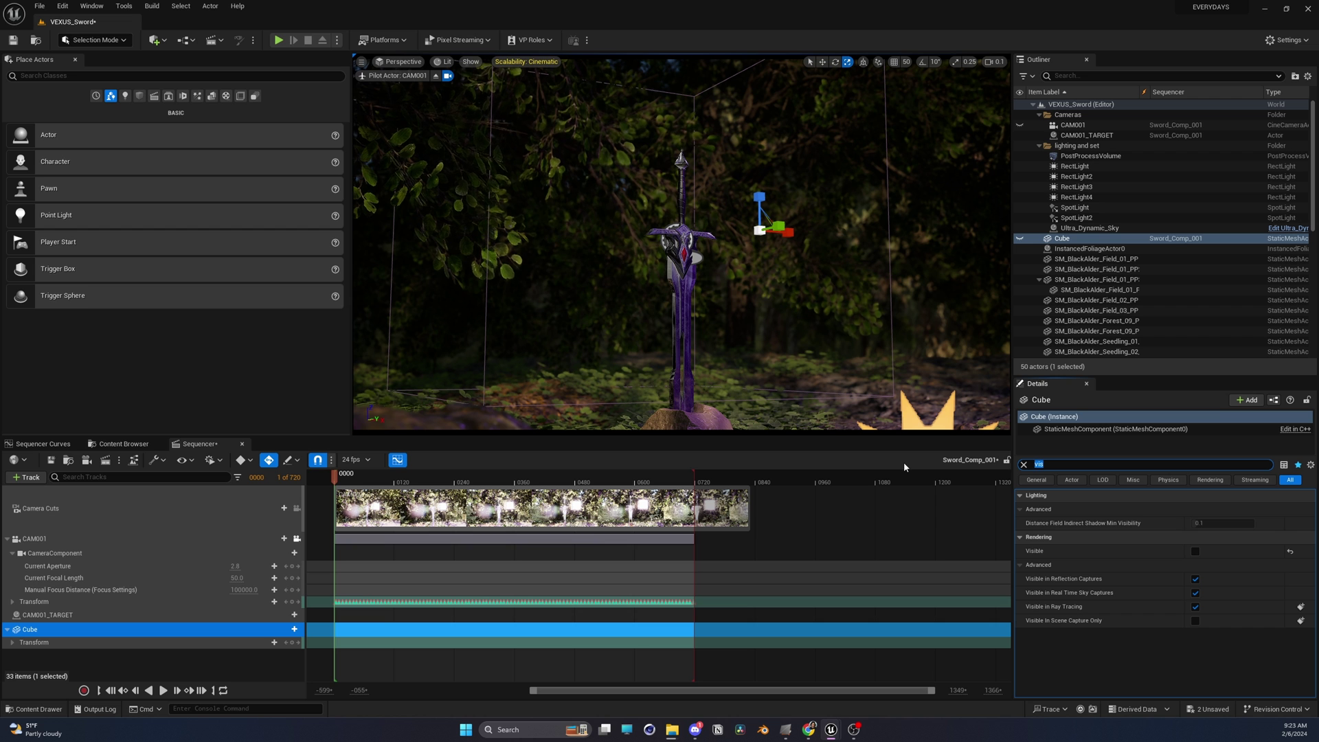
text(hid)
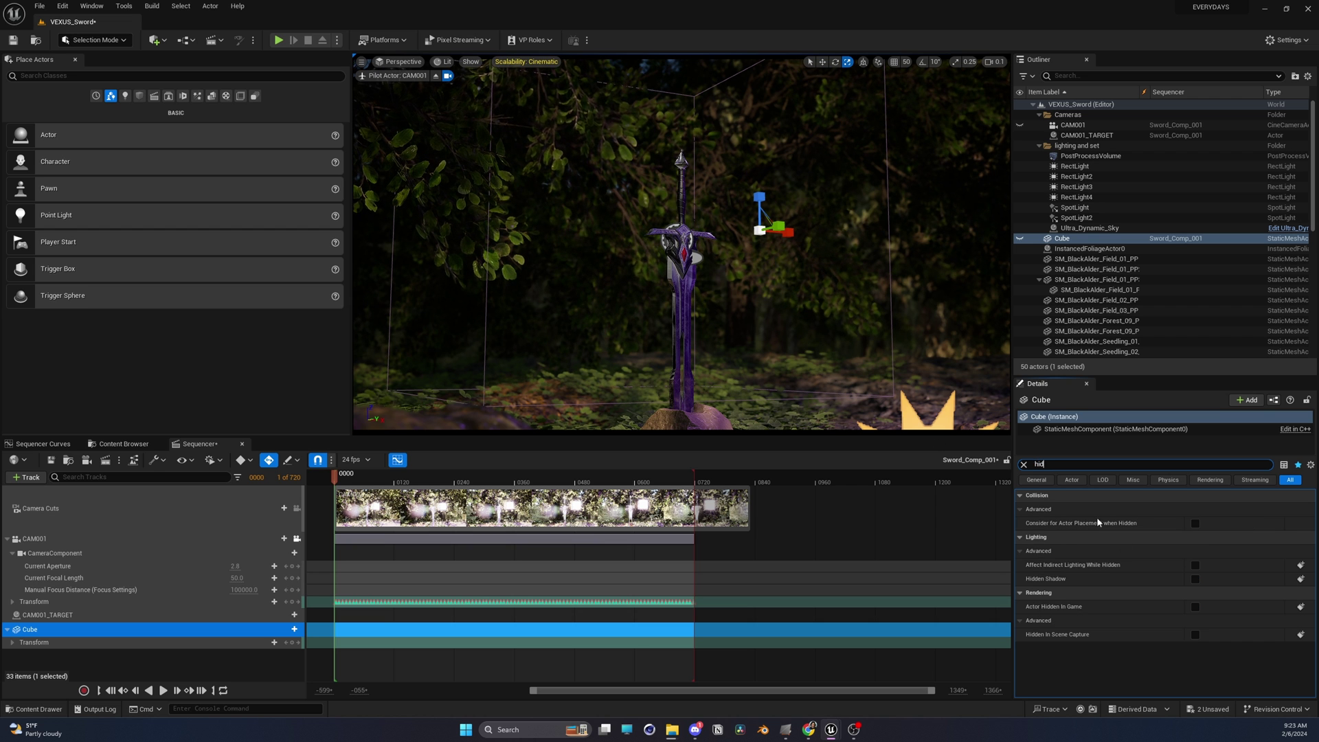
click(1195, 607)
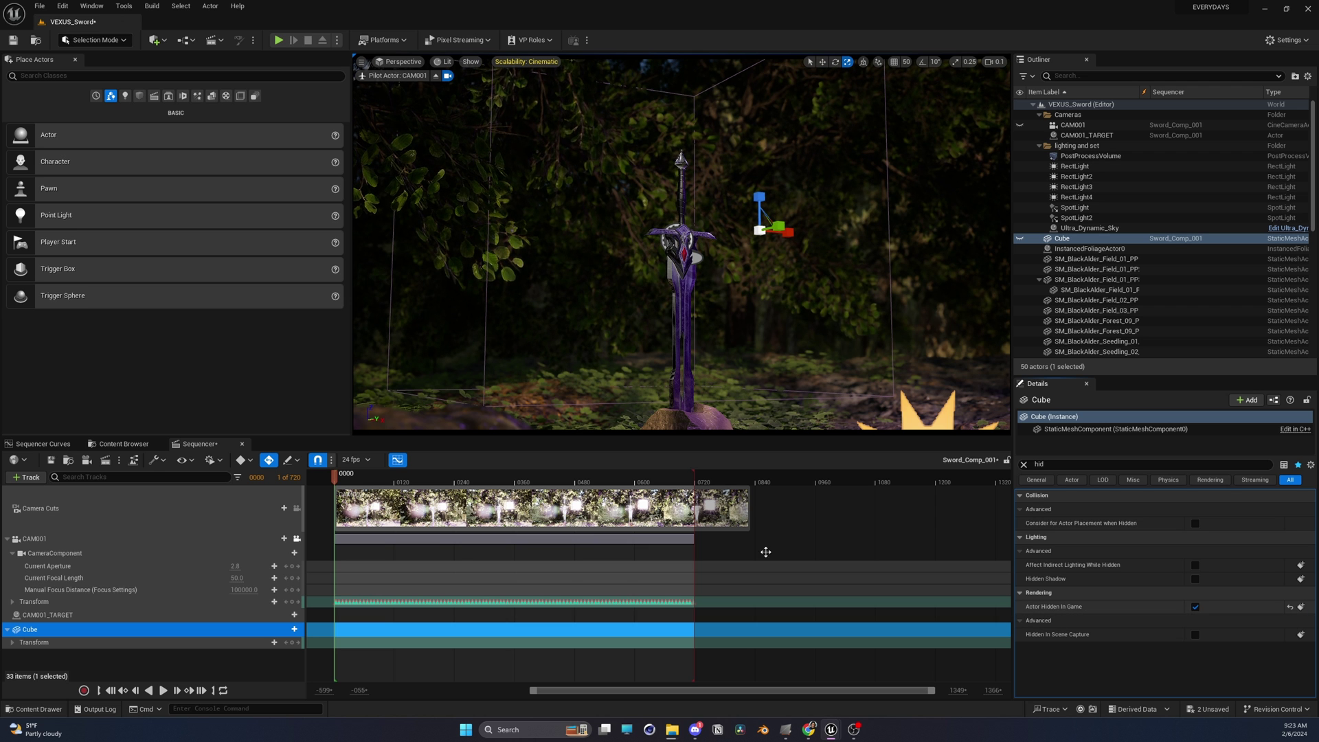
click(105, 460)
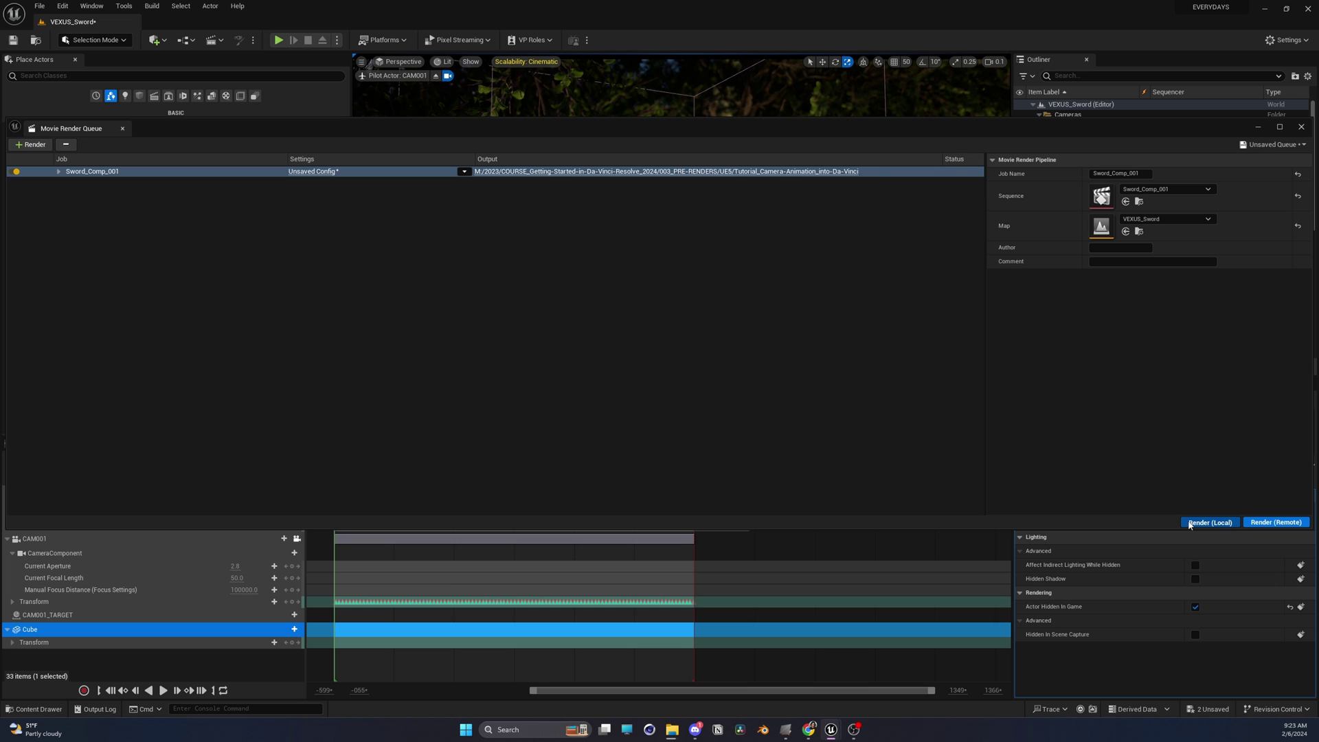
Restart the Render (Local) of Sword_Comp_001 with the cube hidden
click(1209, 522)
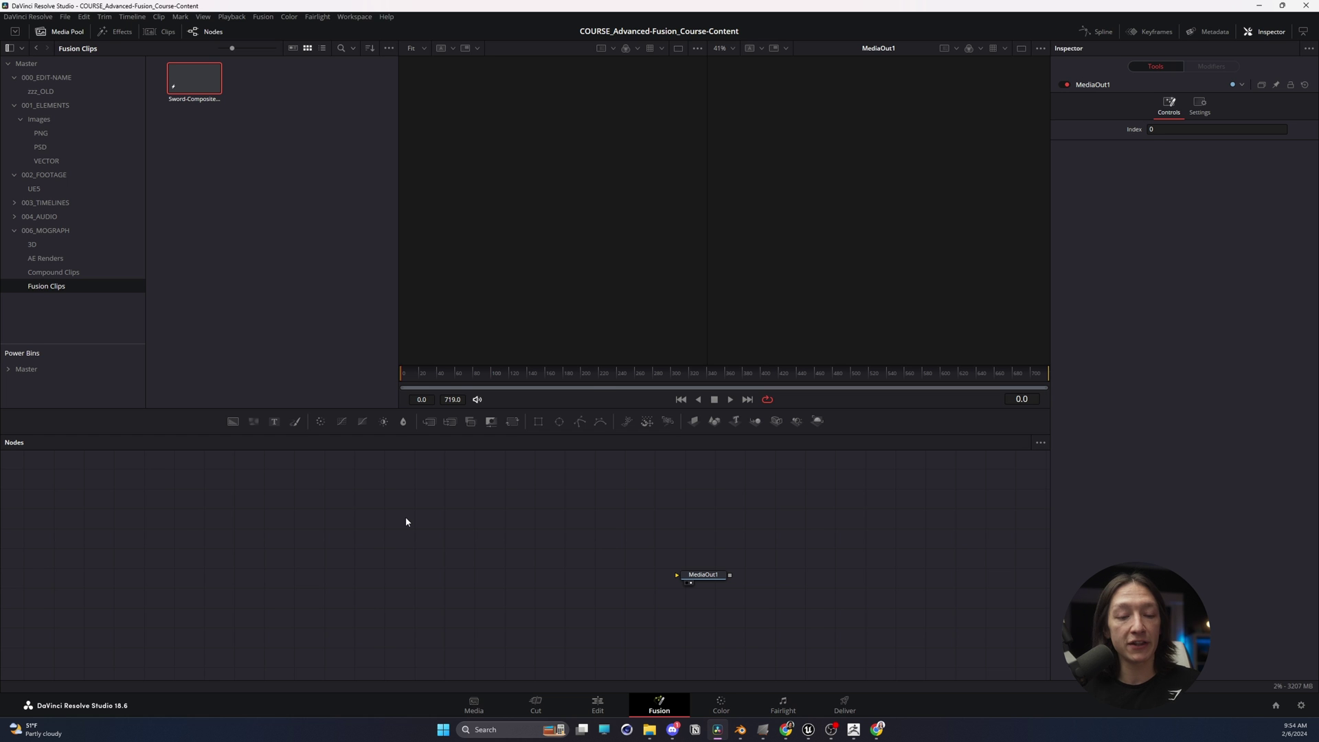
Add a Loader for Sword_Comp_001.0000.png and place it left of MediaOut1
key(shift+space)
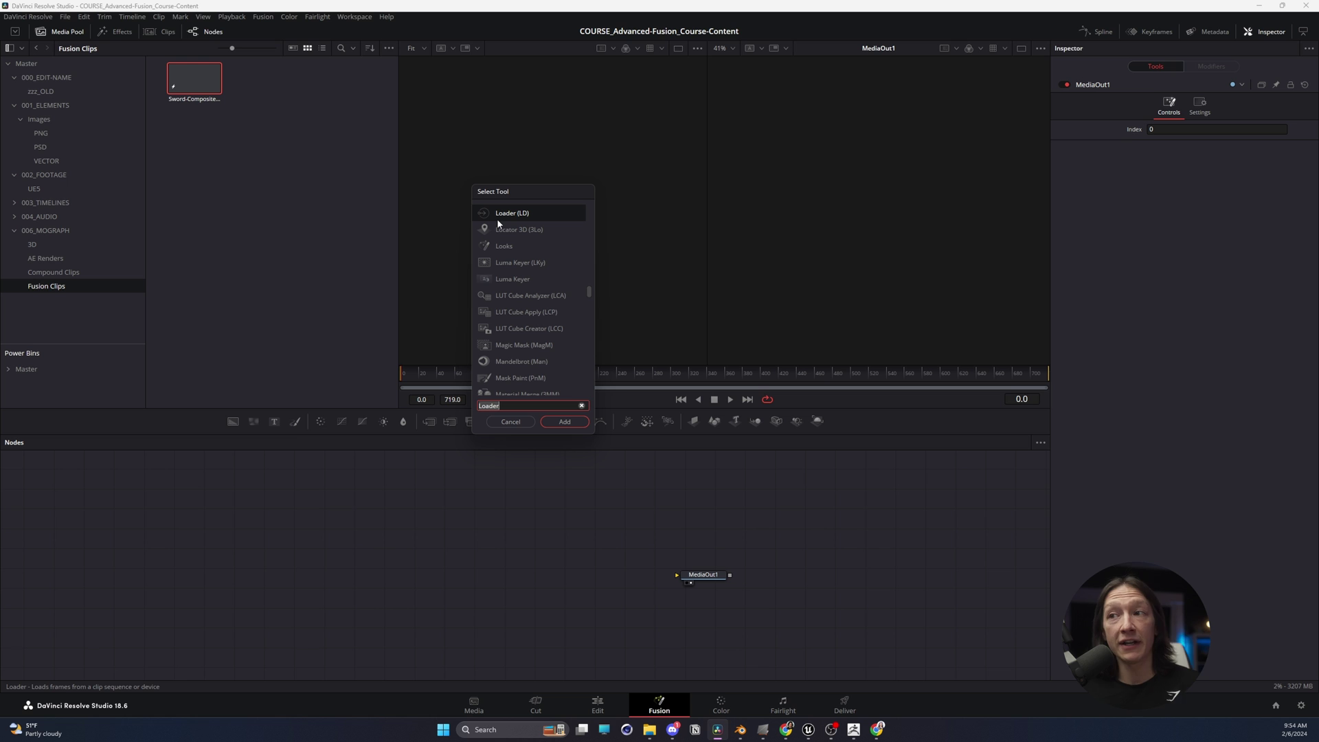
click(564, 421)
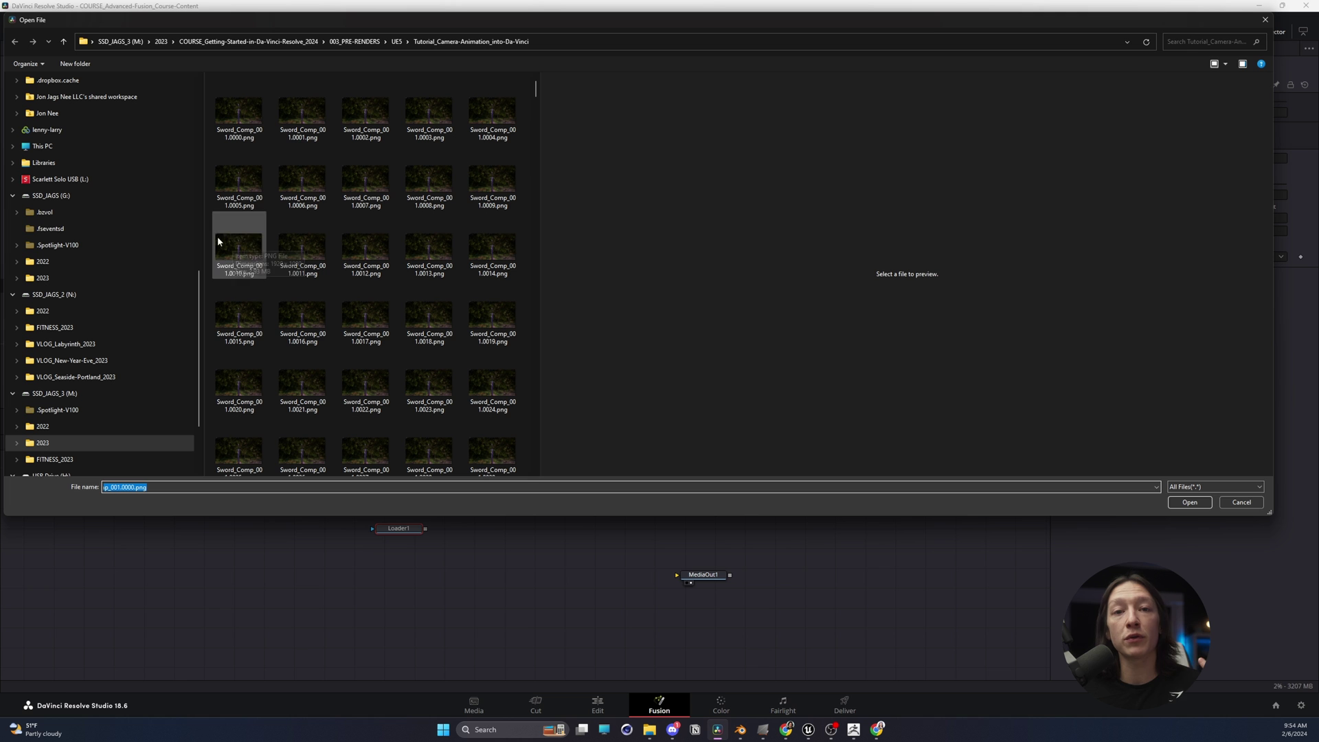
click(226, 122)
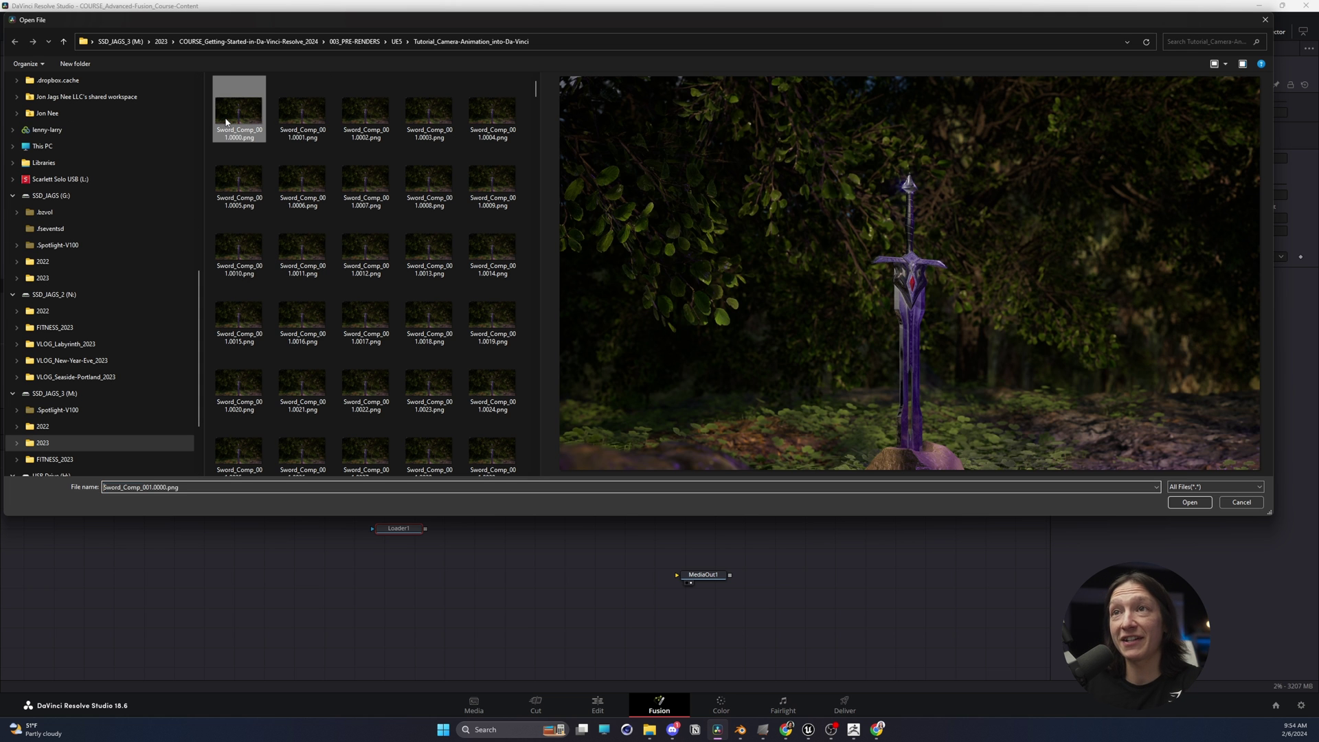
click(1188, 502)
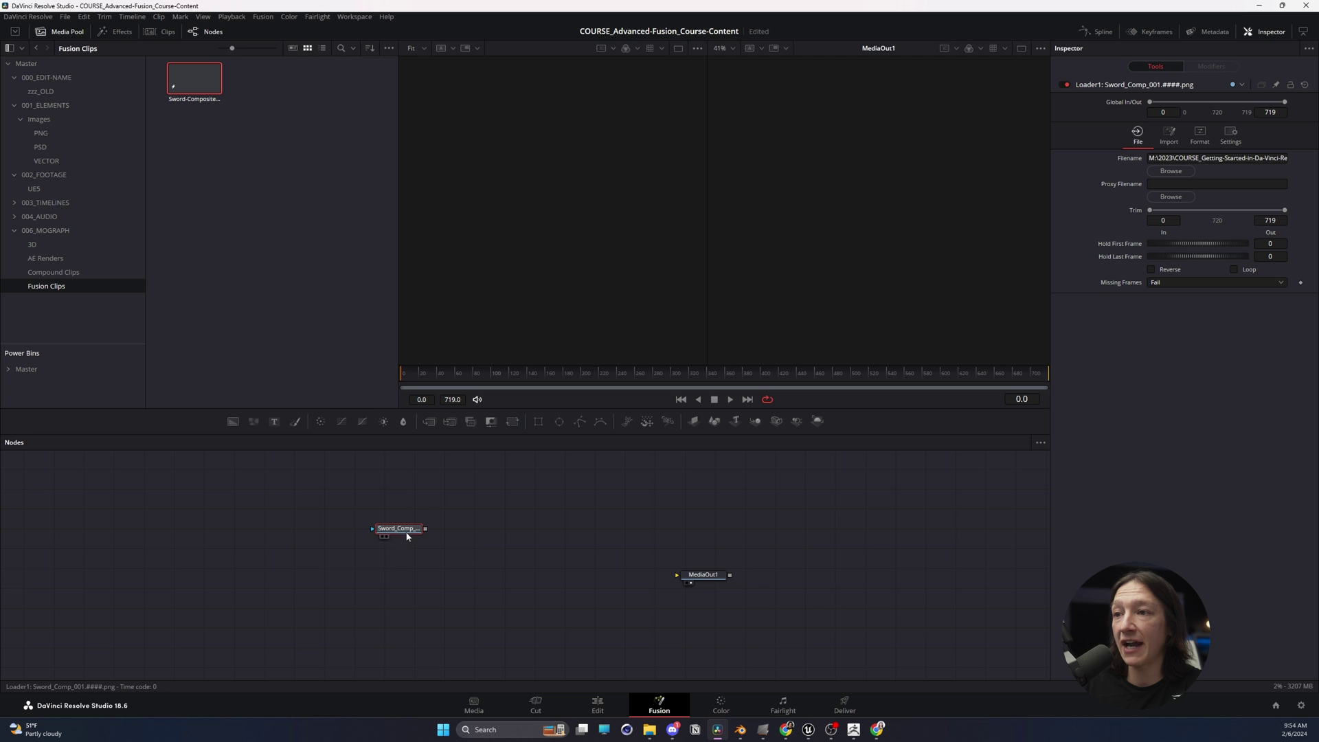
drag(406, 530, 677, 580)
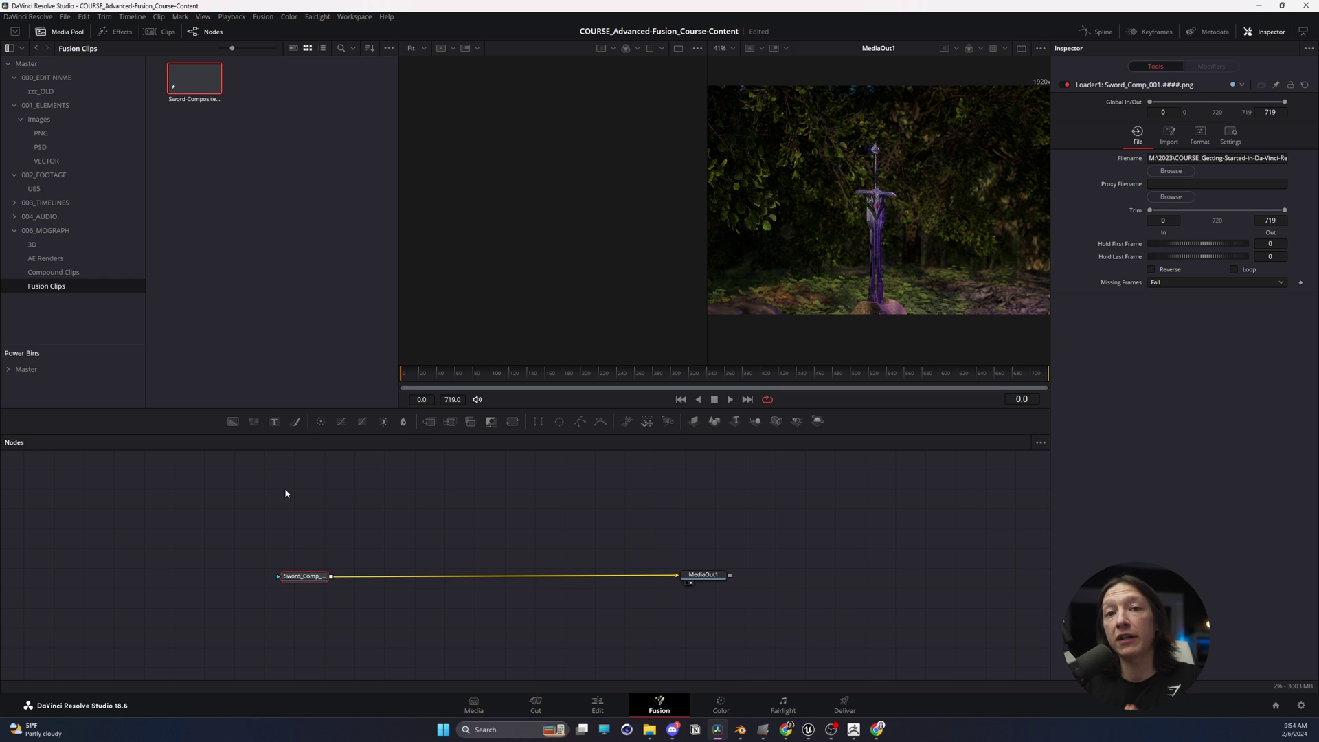
Import Sword_Camera-Animation_001.fbx as an FBX scene, keeping Y as the converted up axis
click(263, 17)
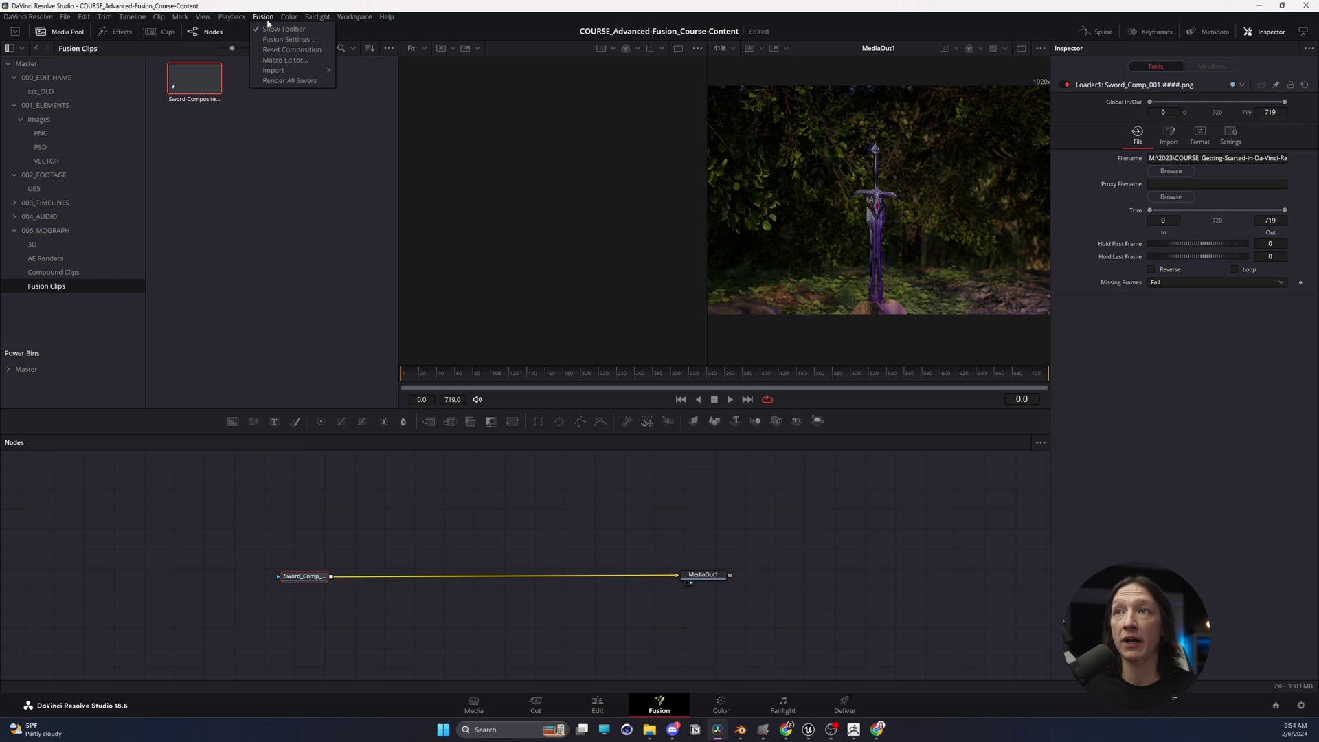
mouse_move(282, 76)
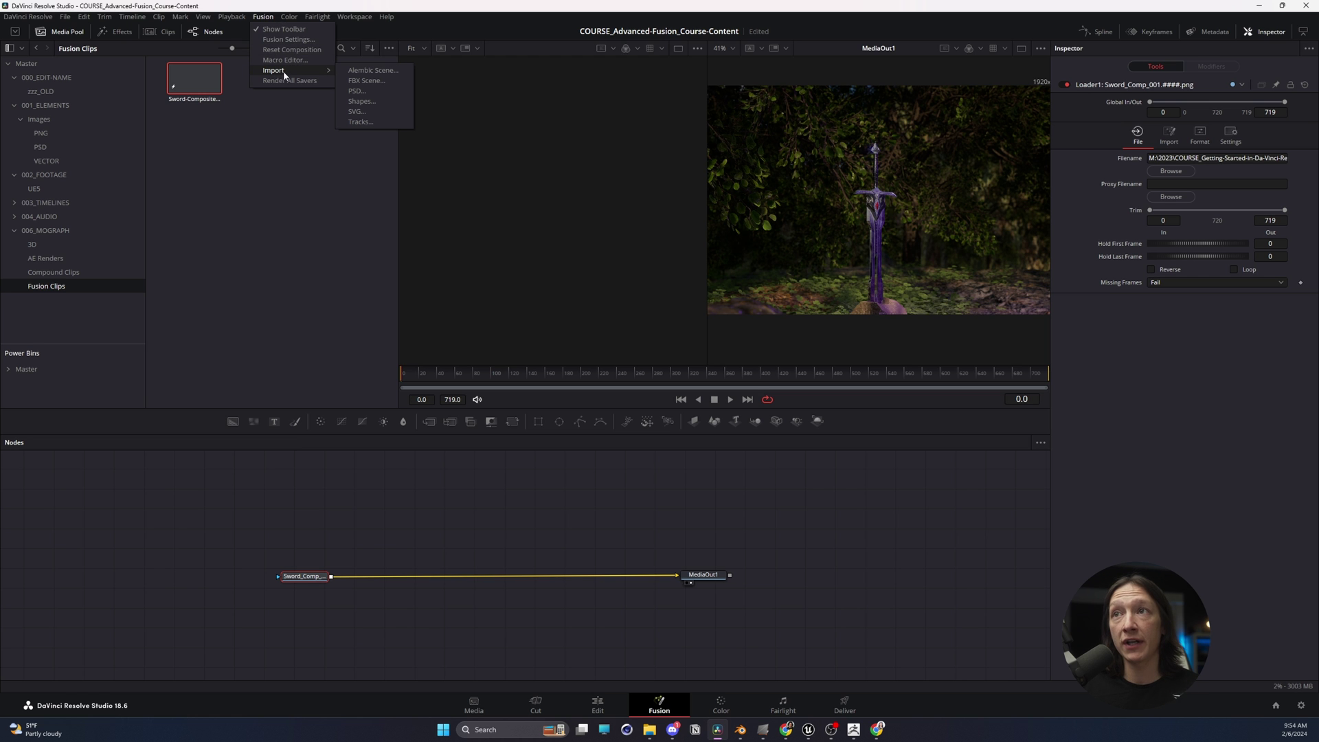
click(378, 81)
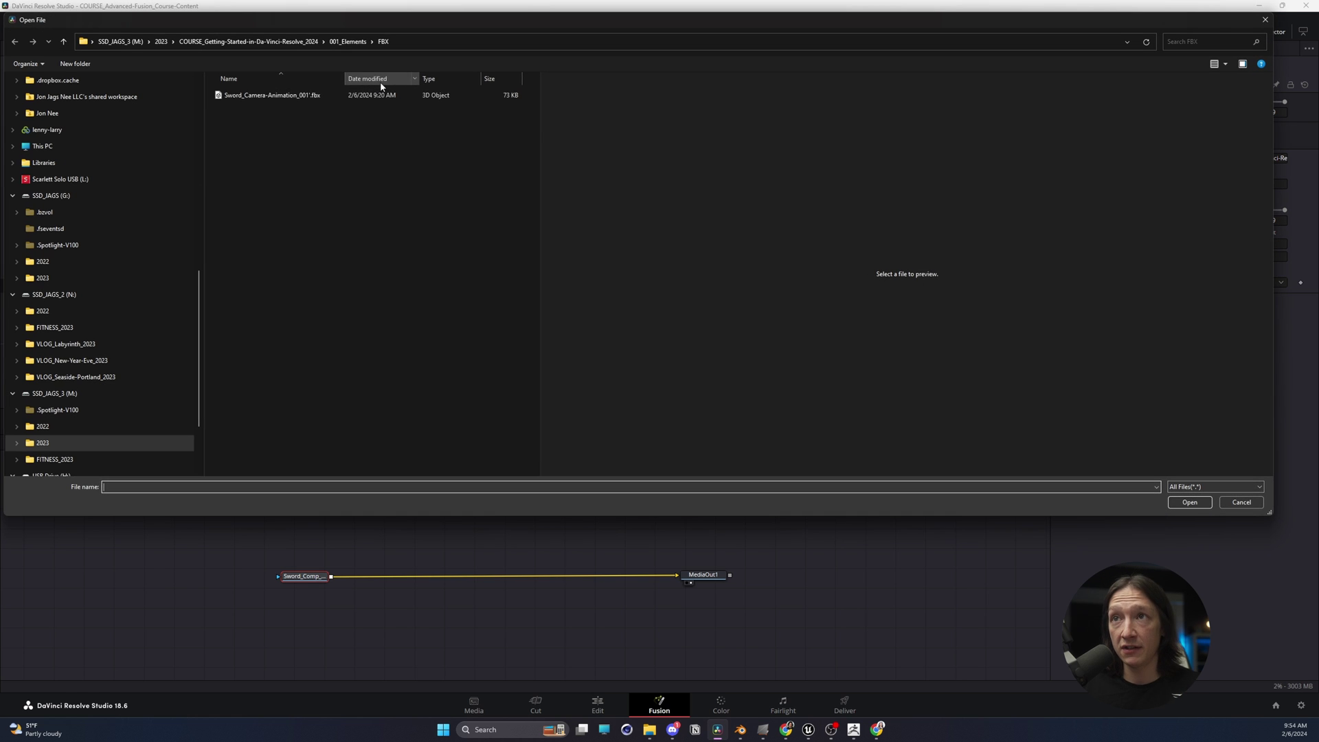
click(273, 96)
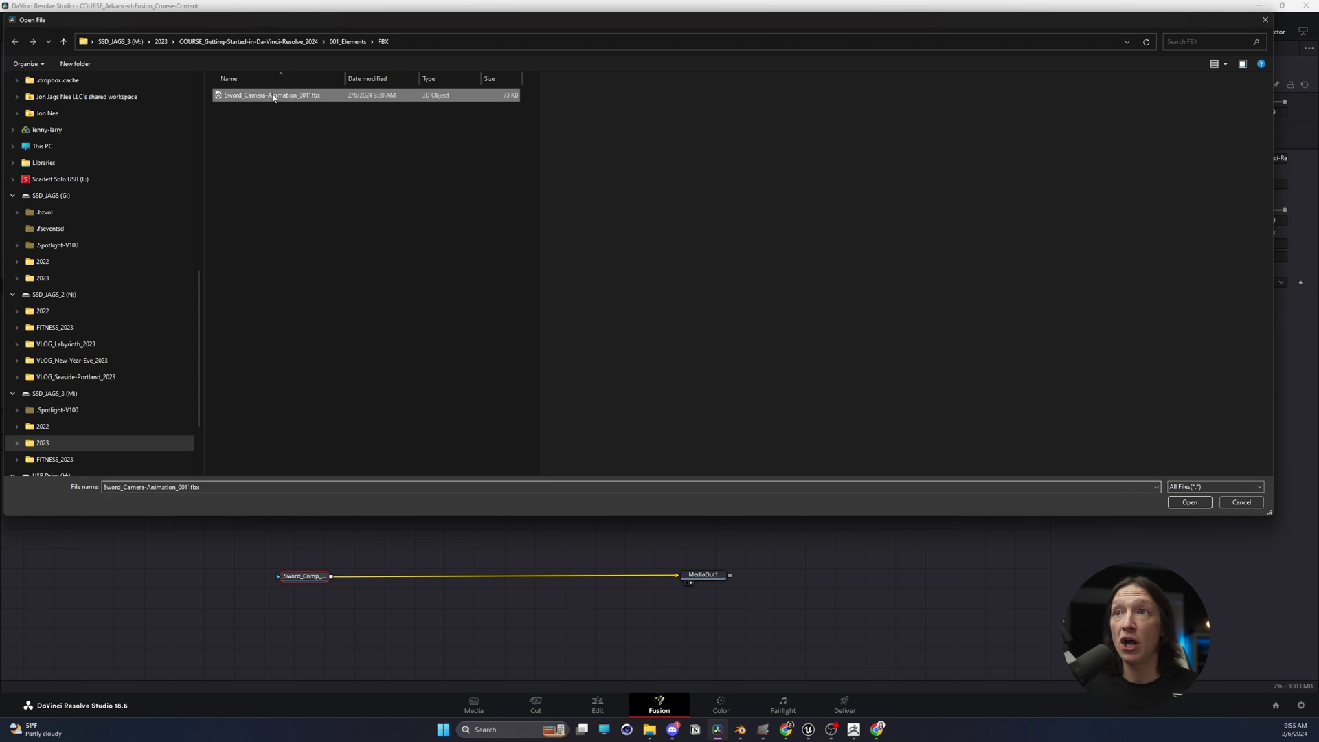
click(1179, 501)
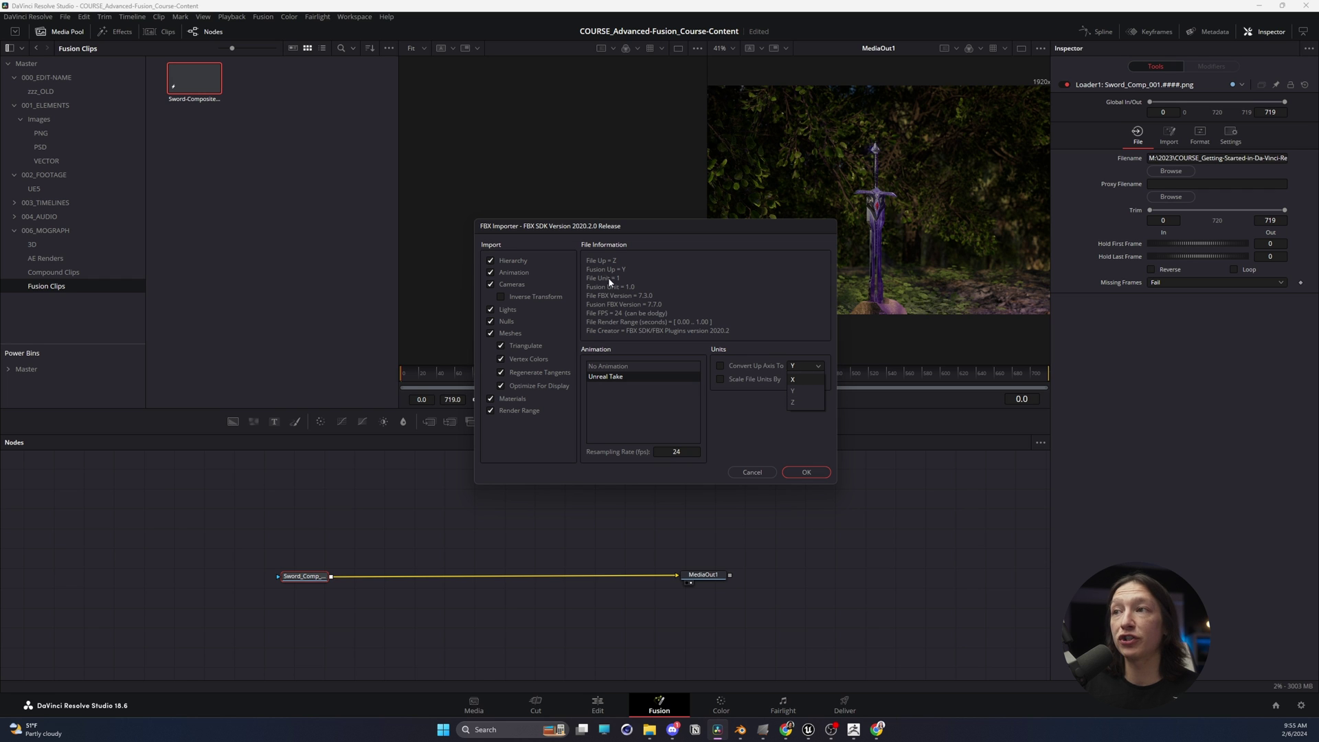
click(740, 359)
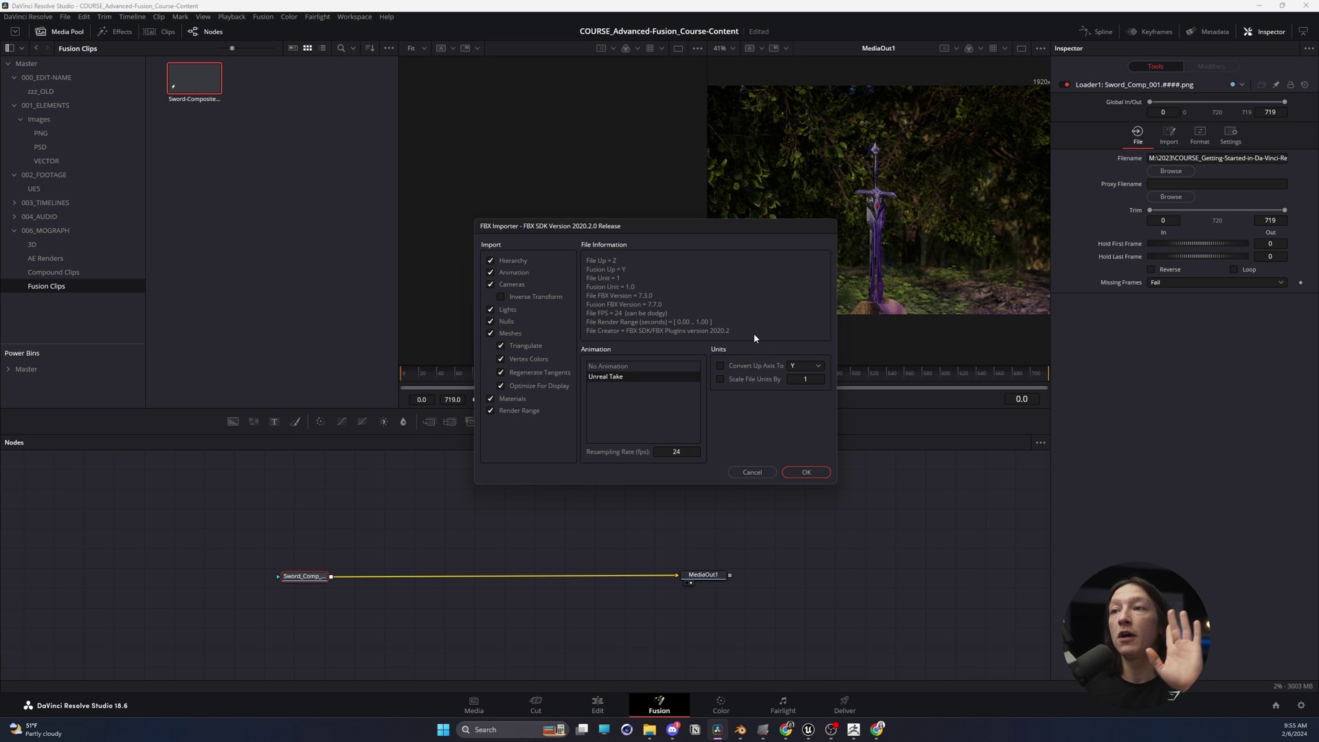
Confirm the FBX import, move its nodes to the upper left and delete the RootNode
click(806, 472)
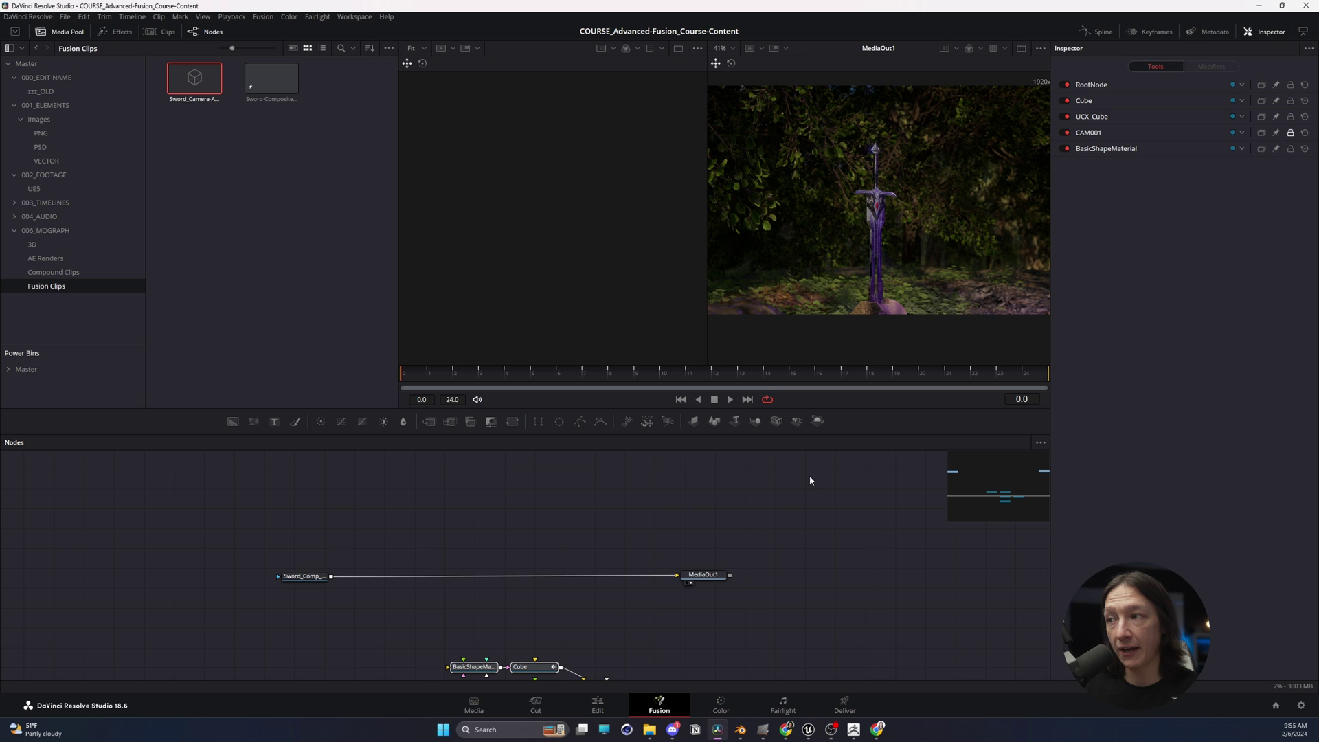
drag(532, 666, 409, 477)
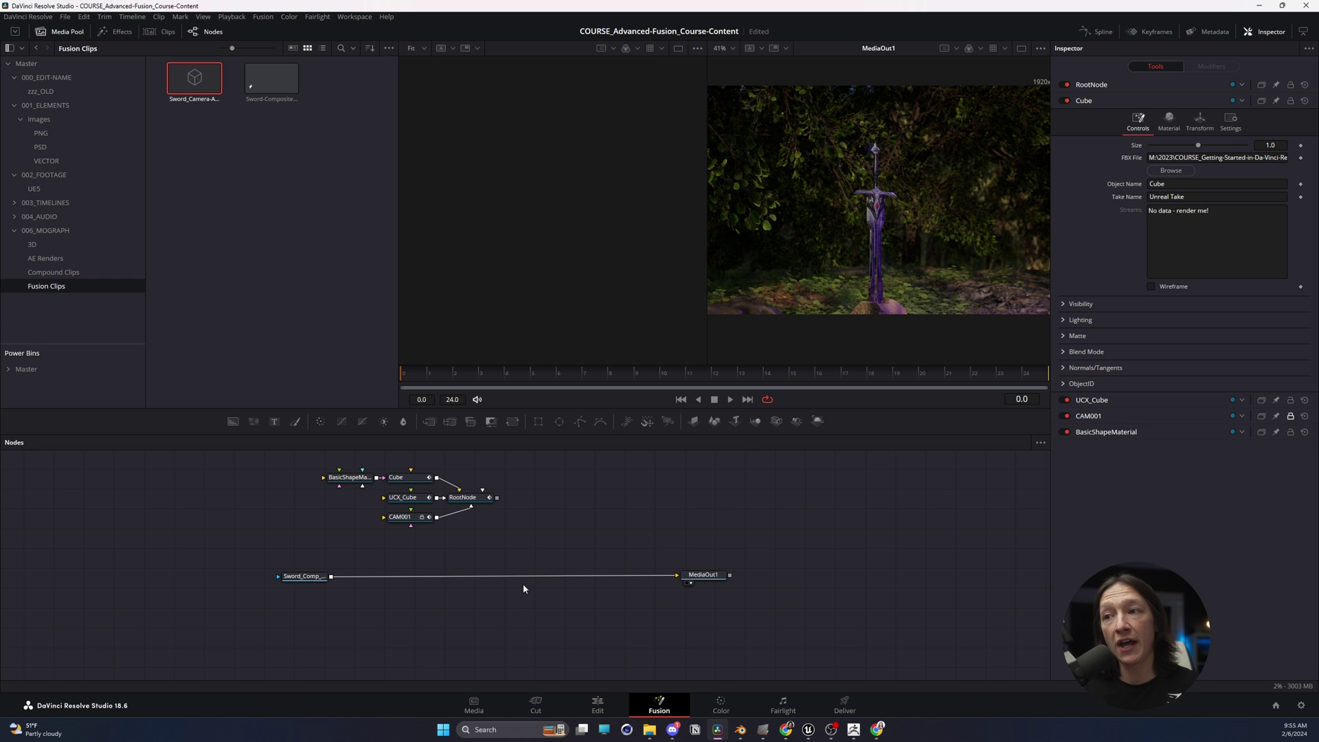
drag(530, 553, 464, 485)
key(Delete)
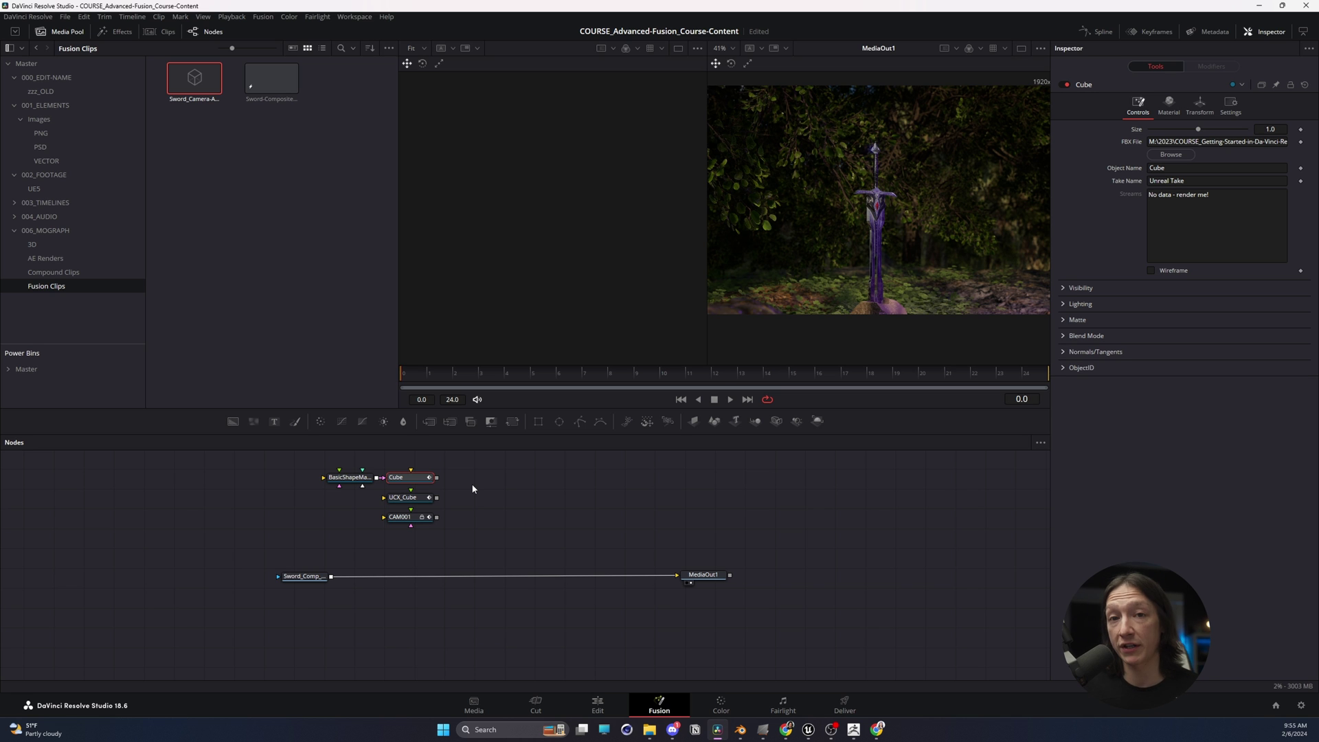
Add Merge3D4 after the Cube with CAM001 wired in, and merge its Renderer3D1 output over Sword_Comp
click(755, 421)
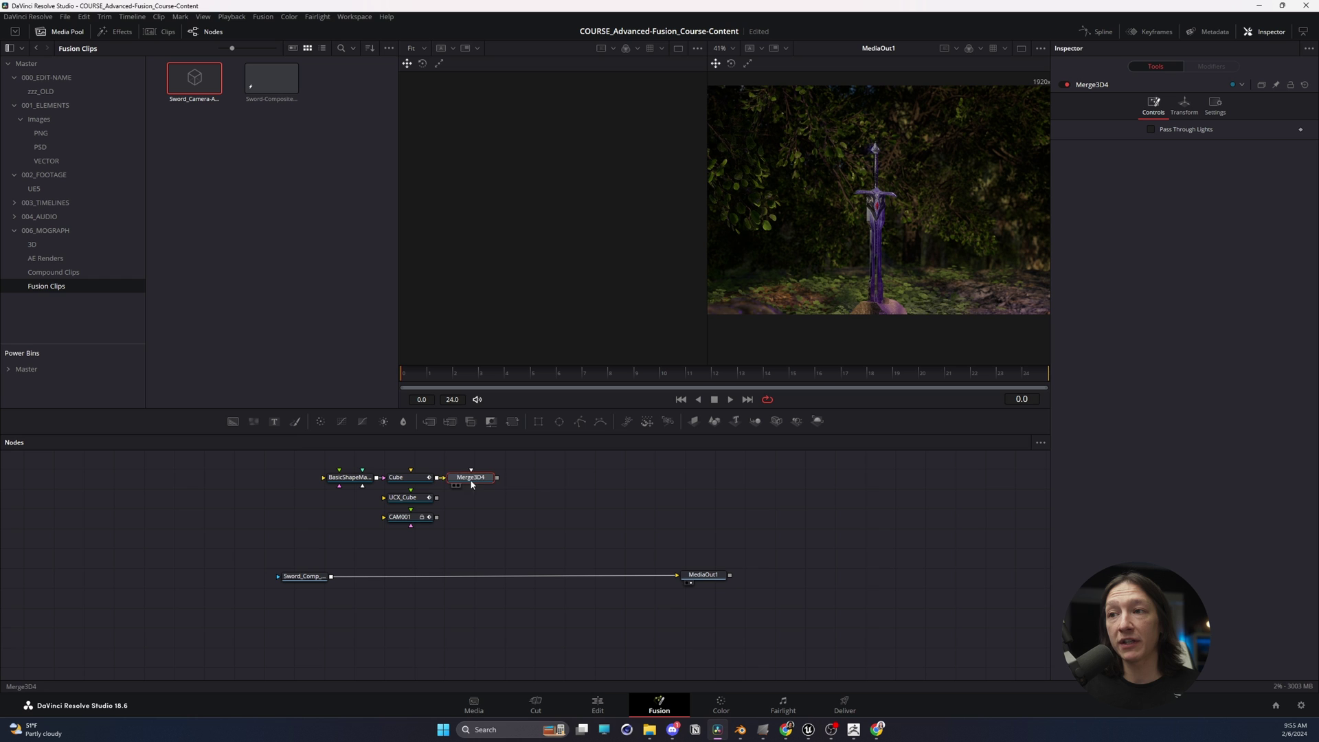
drag(473, 484, 514, 494)
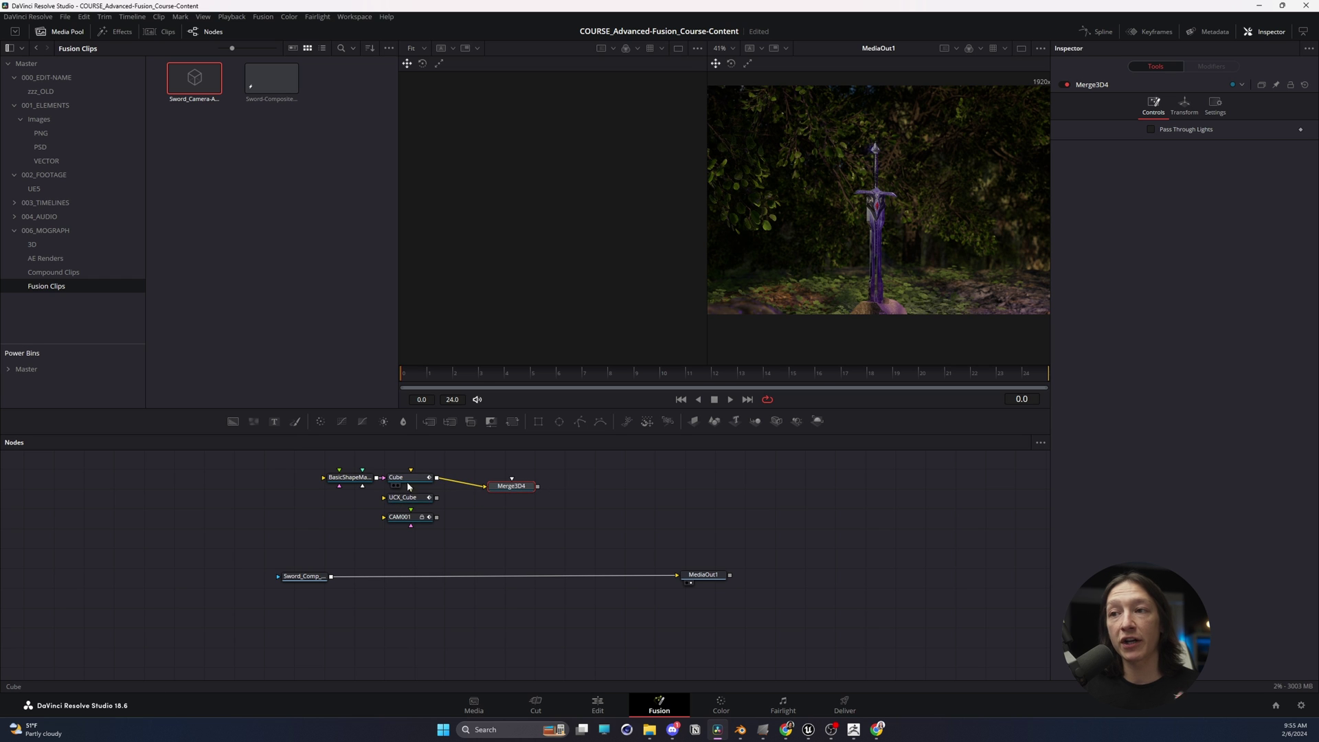
drag(437, 516, 523, 491)
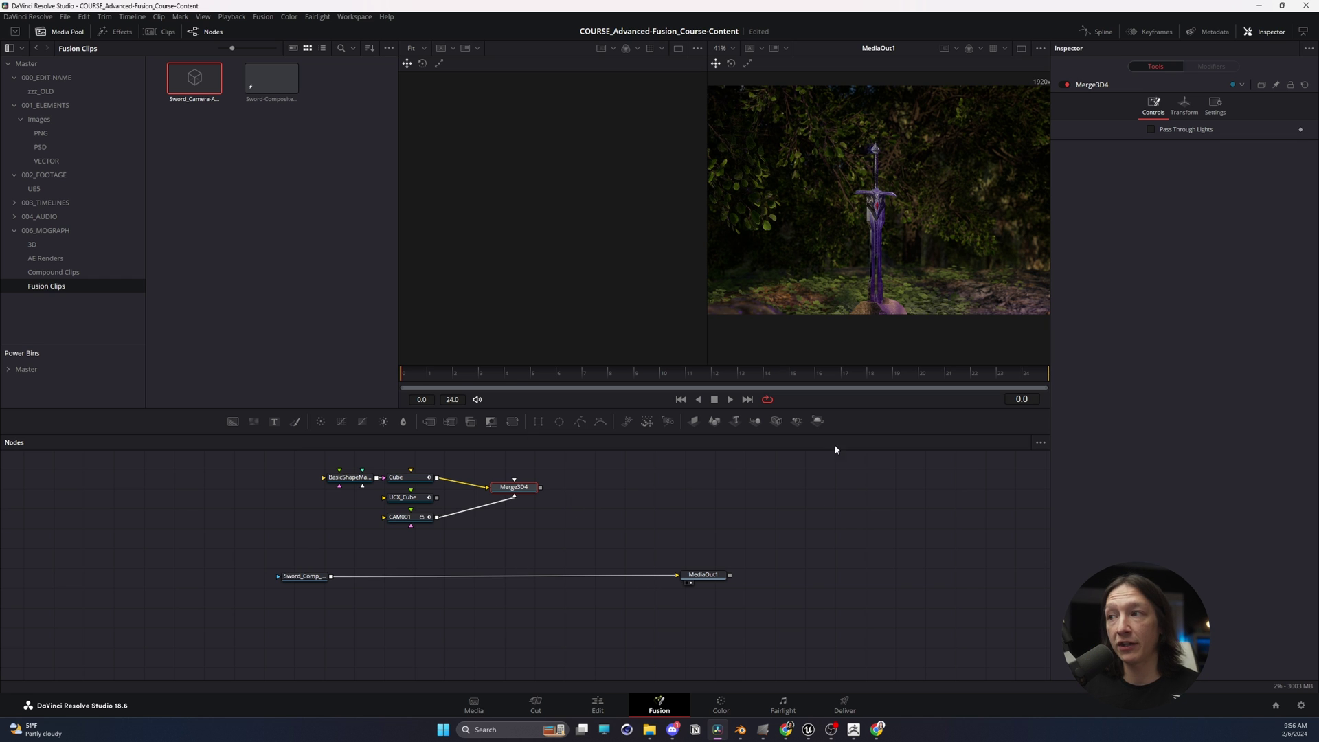
click(818, 426)
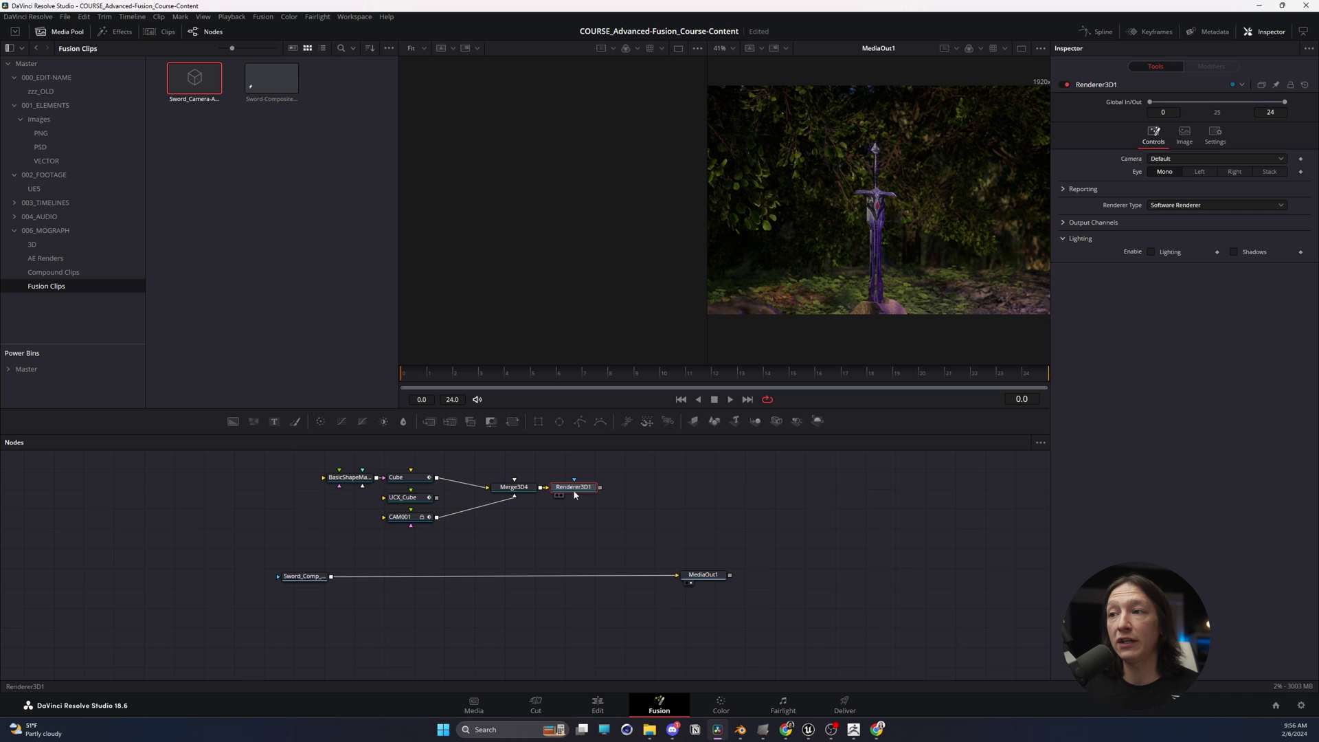
drag(583, 489, 527, 527)
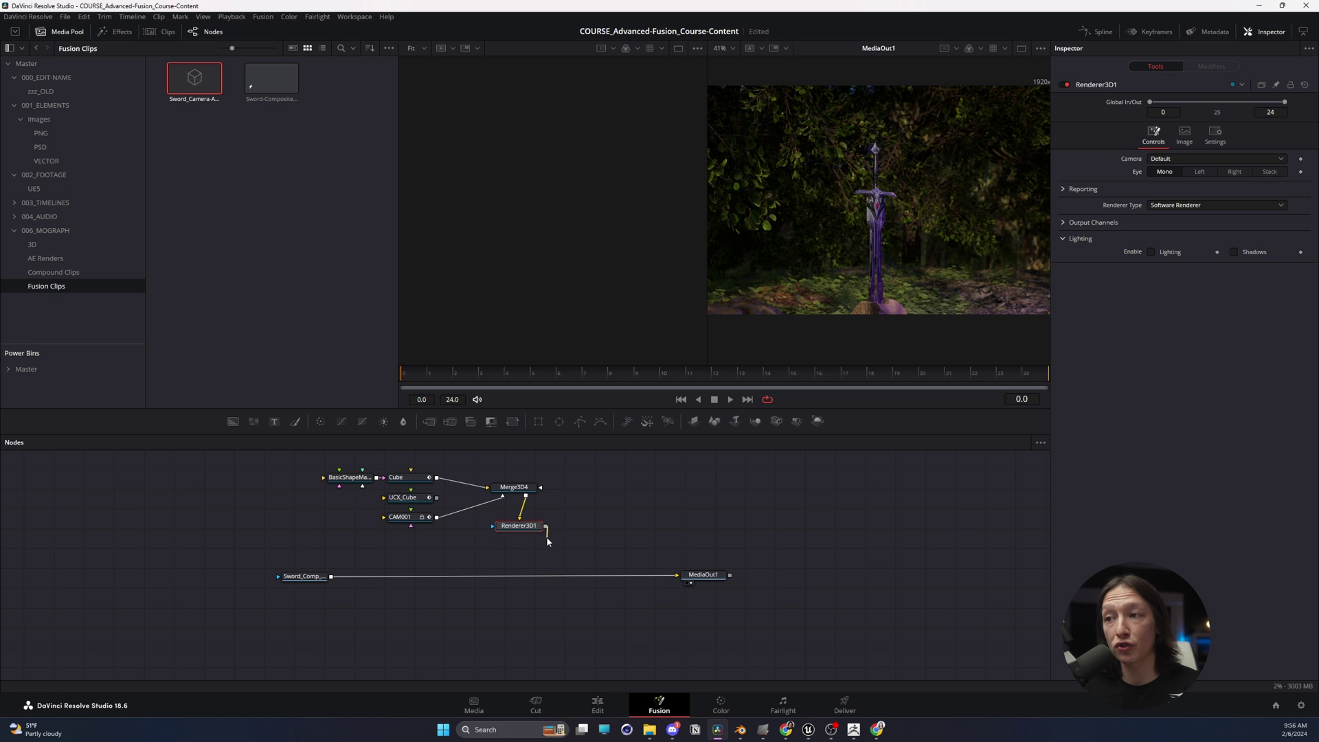
drag(546, 527, 331, 579)
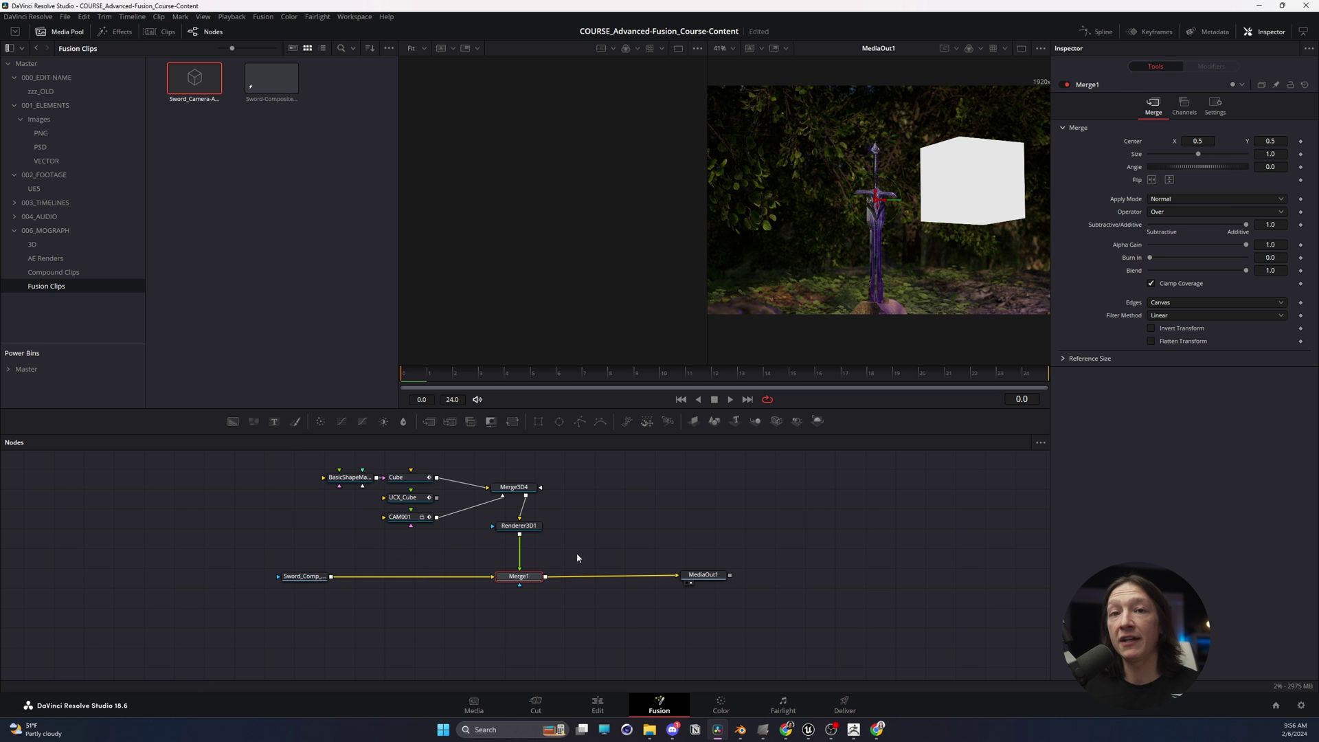
Preview the second Fusion clip and raise the Cube's Z translation to 118.0807
drag(502, 383, 529, 373)
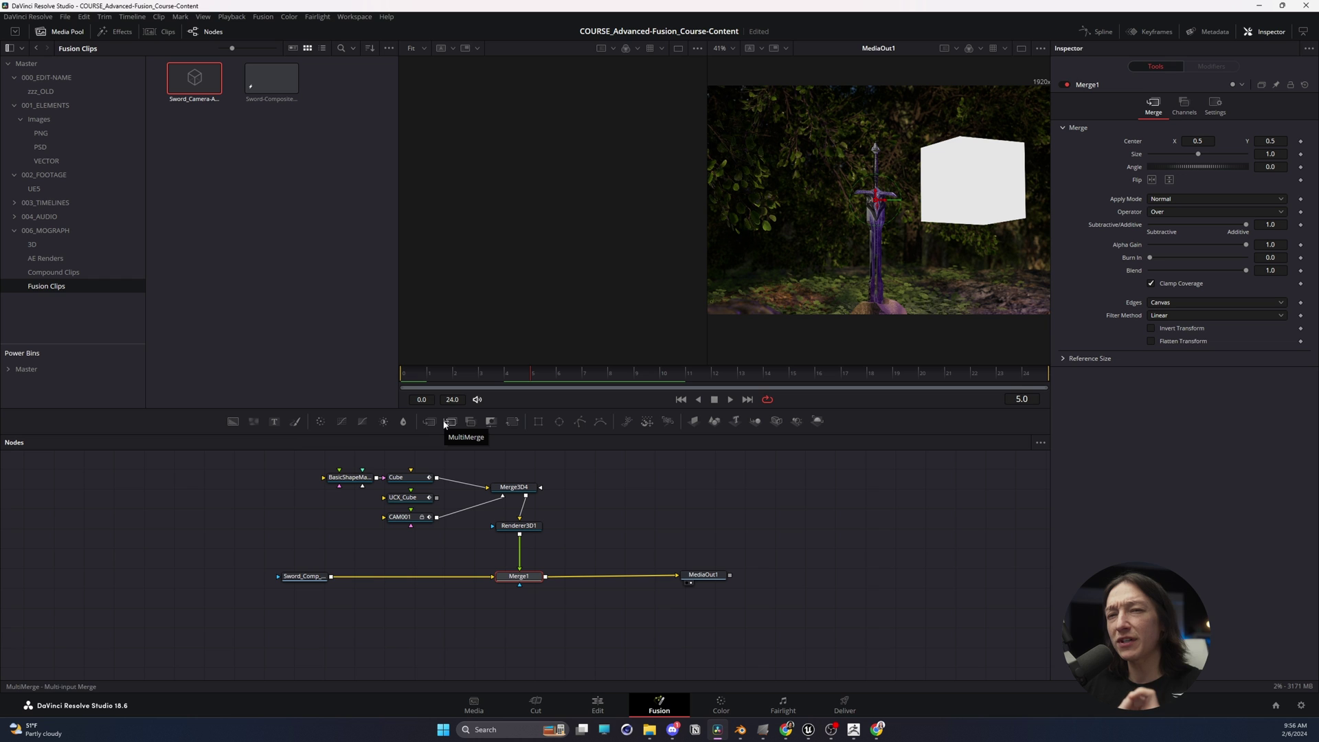
click(266, 74)
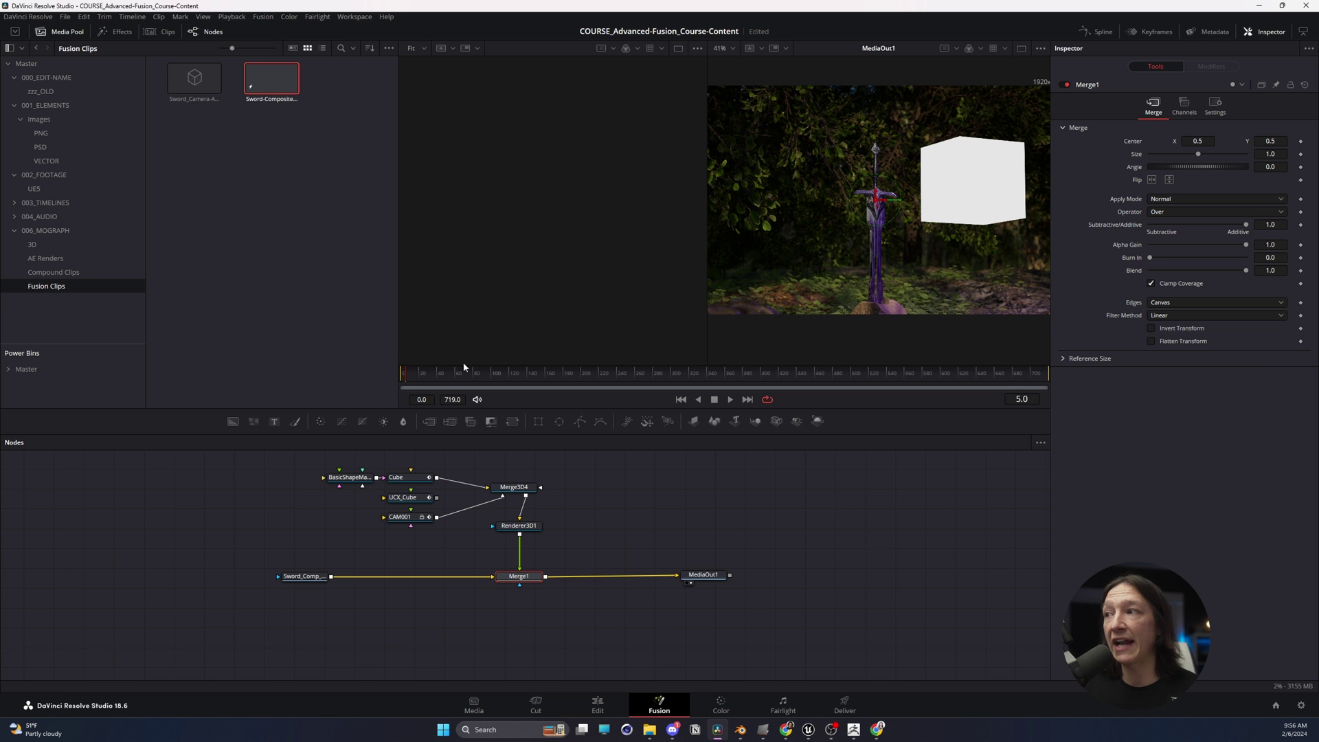
drag(456, 372, 816, 381)
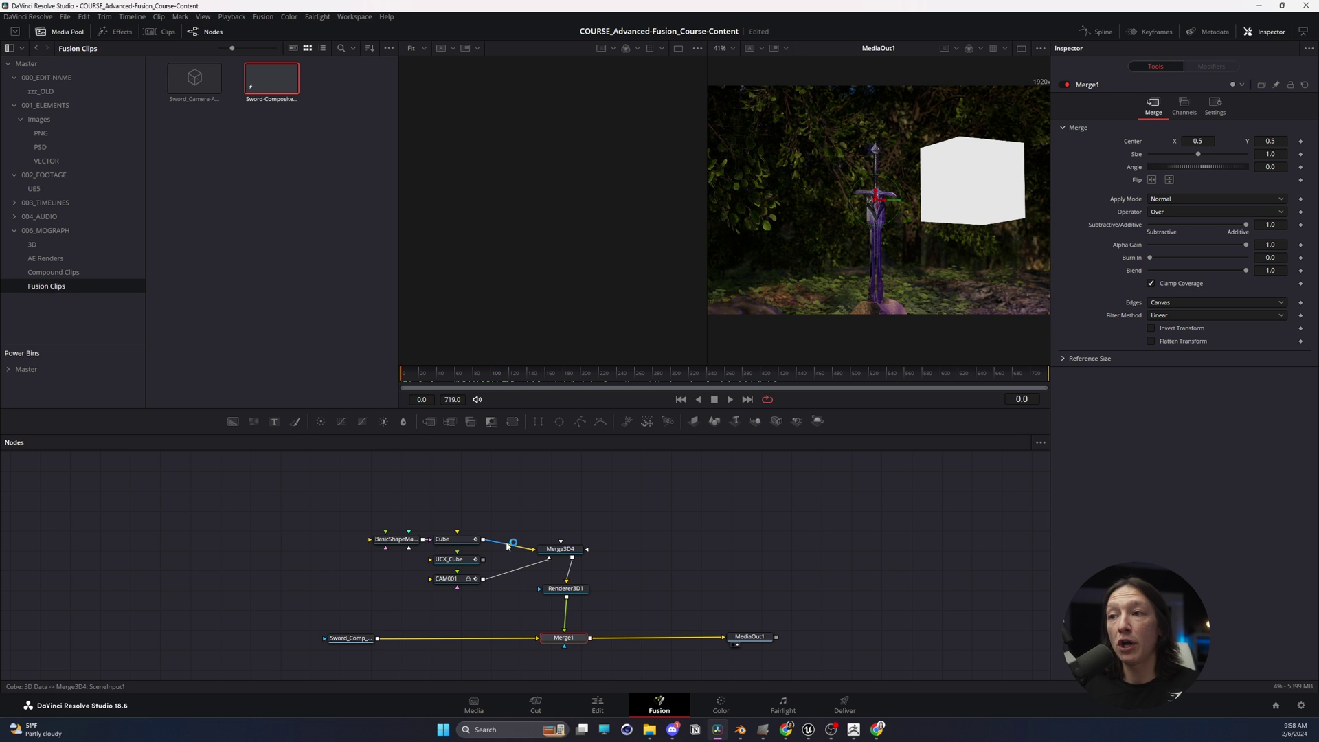
click(455, 538)
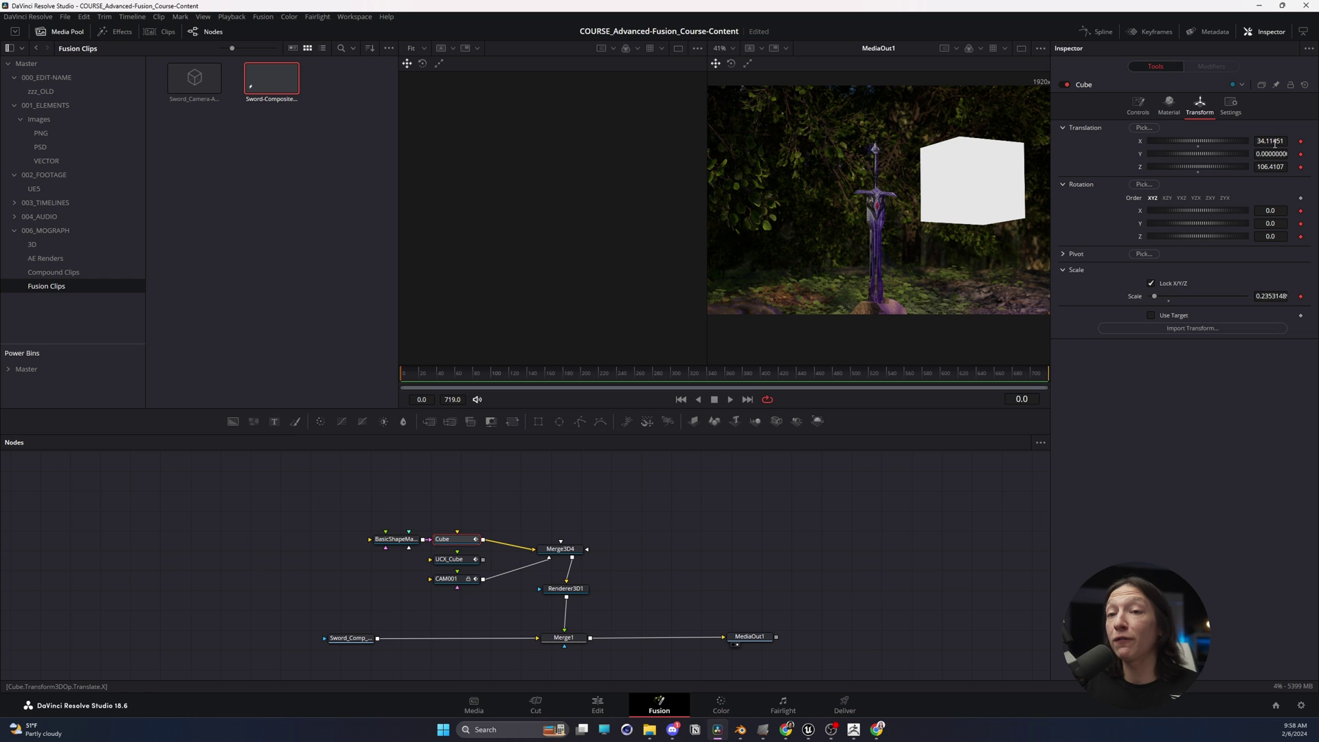
drag(1267, 167, 1273, 164)
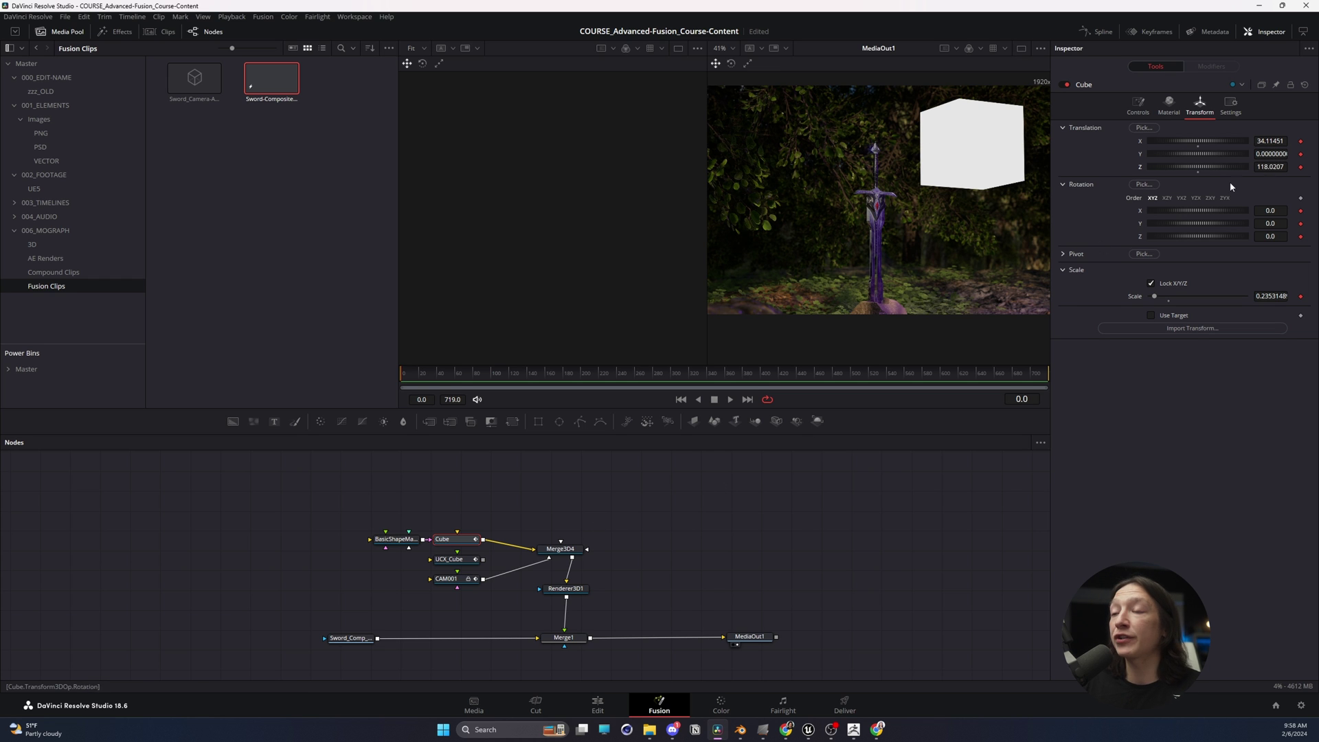
click(560, 549)
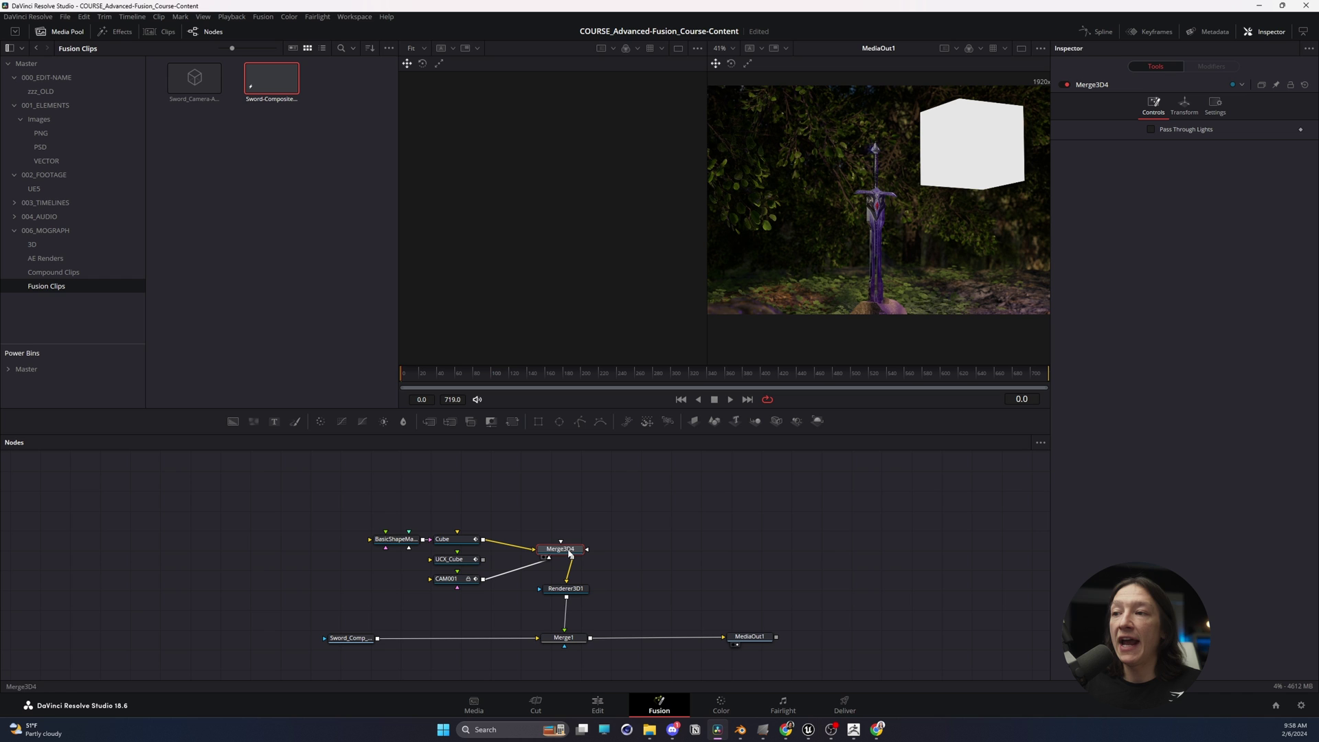
Add a Text3D node feeding Merge3D4 with the text '[Talon]'
click(735, 423)
click(1123, 185)
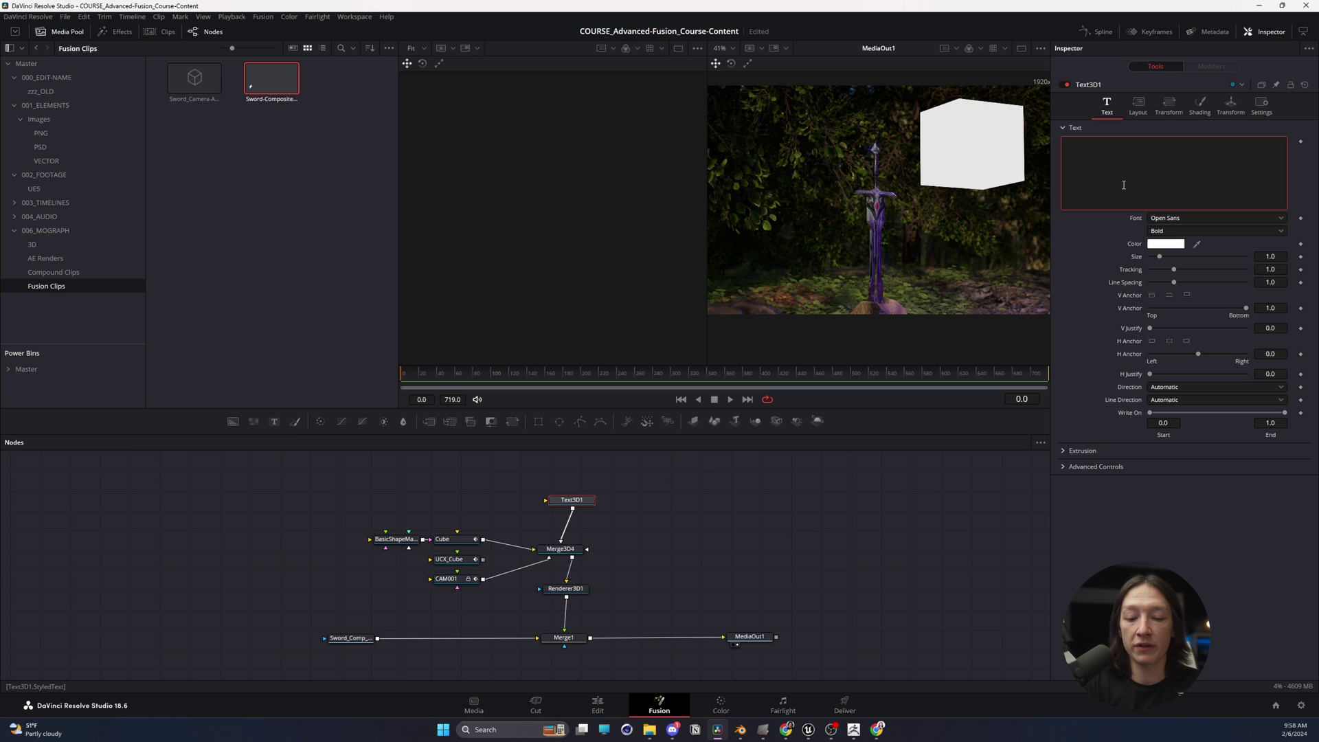
text([Talon])
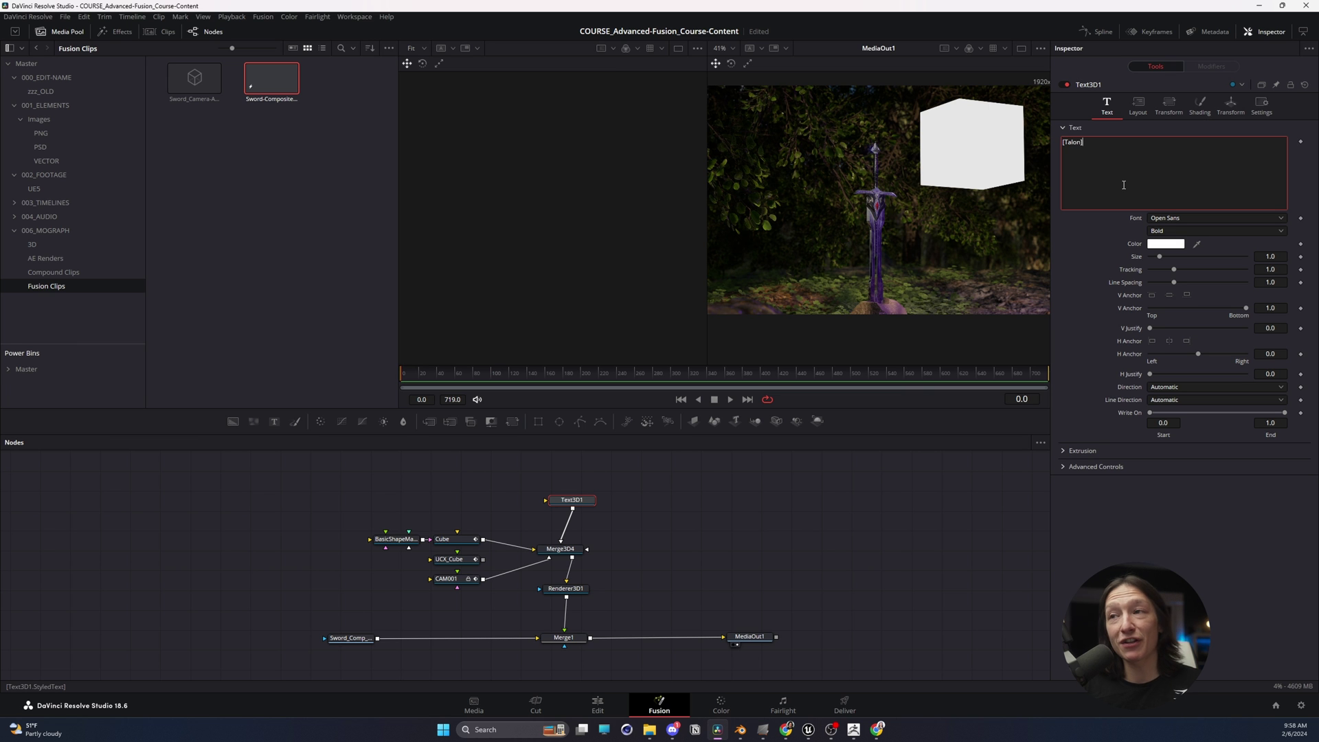
Colour the [Talon] text dark violet (#250074) and tidy the Text3D1 node's position
click(1165, 244)
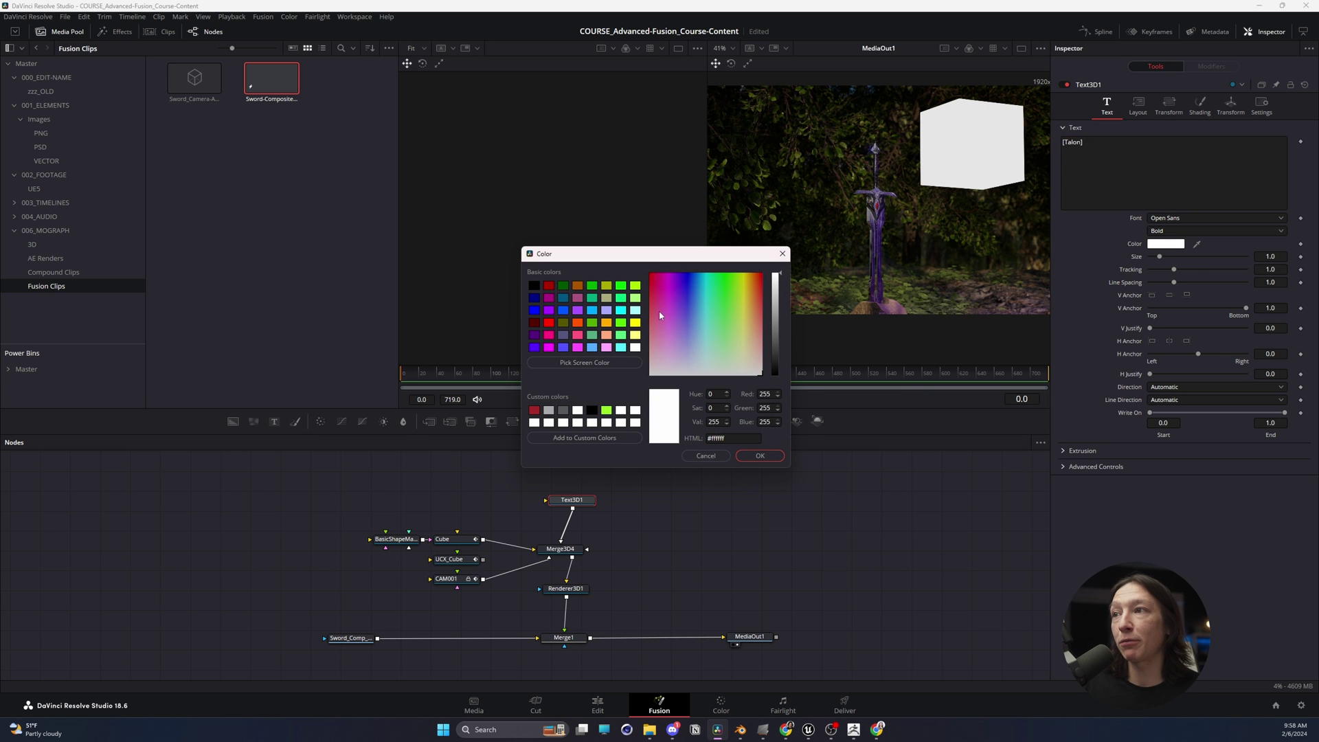
click(673, 277)
drag(672, 276, 681, 276)
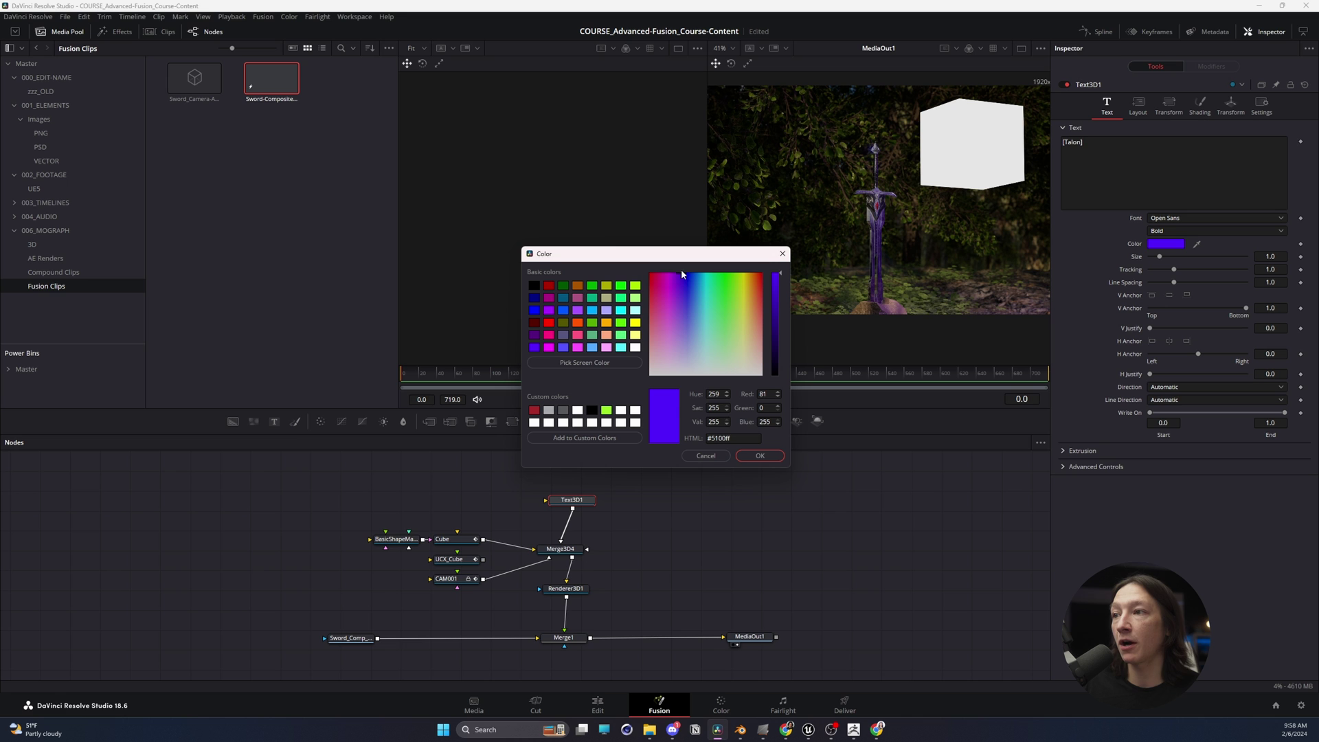
click(779, 319)
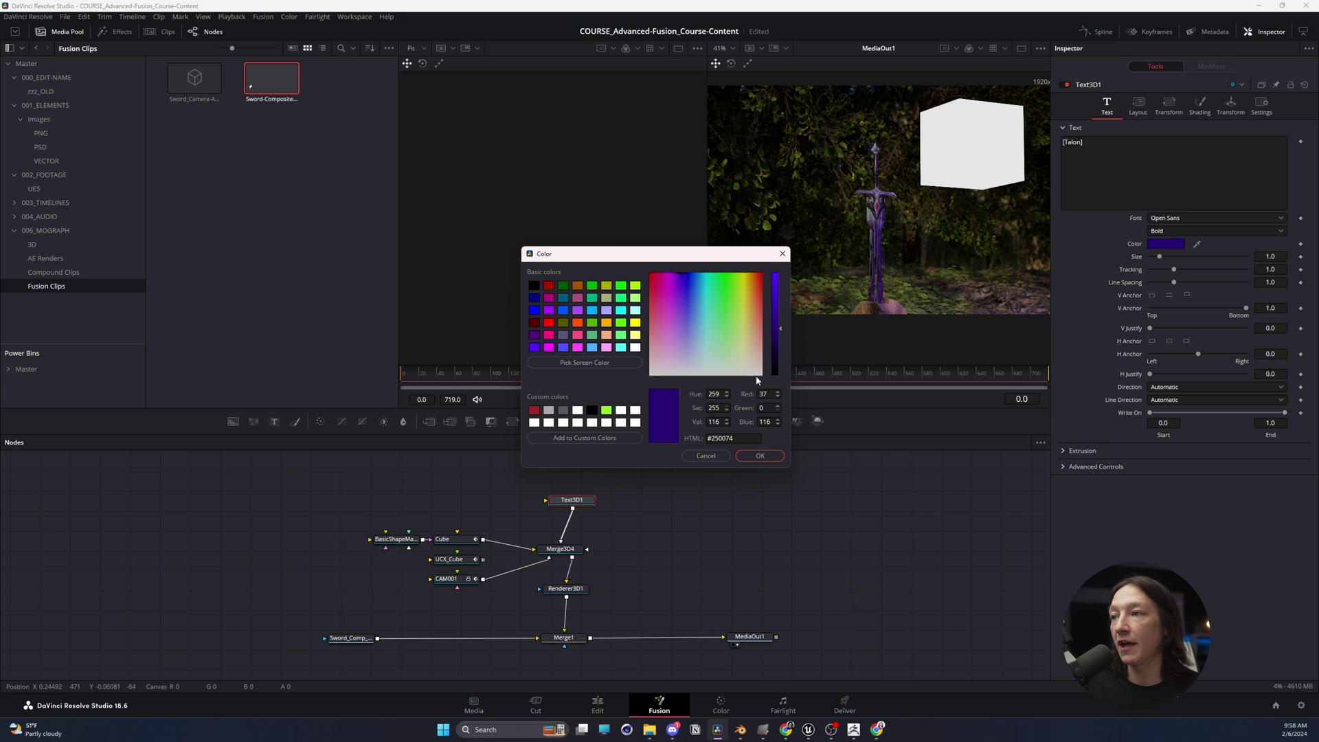
click(760, 455)
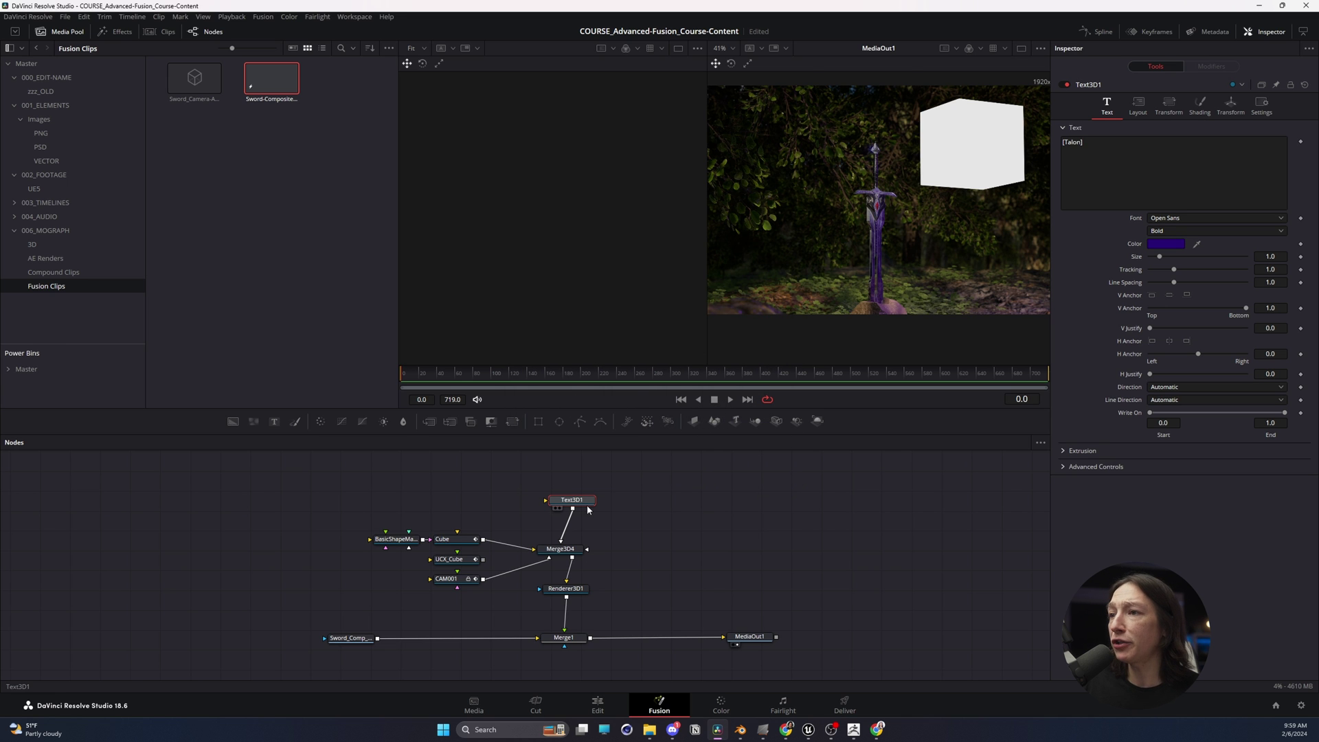
drag(571, 499, 562, 492)
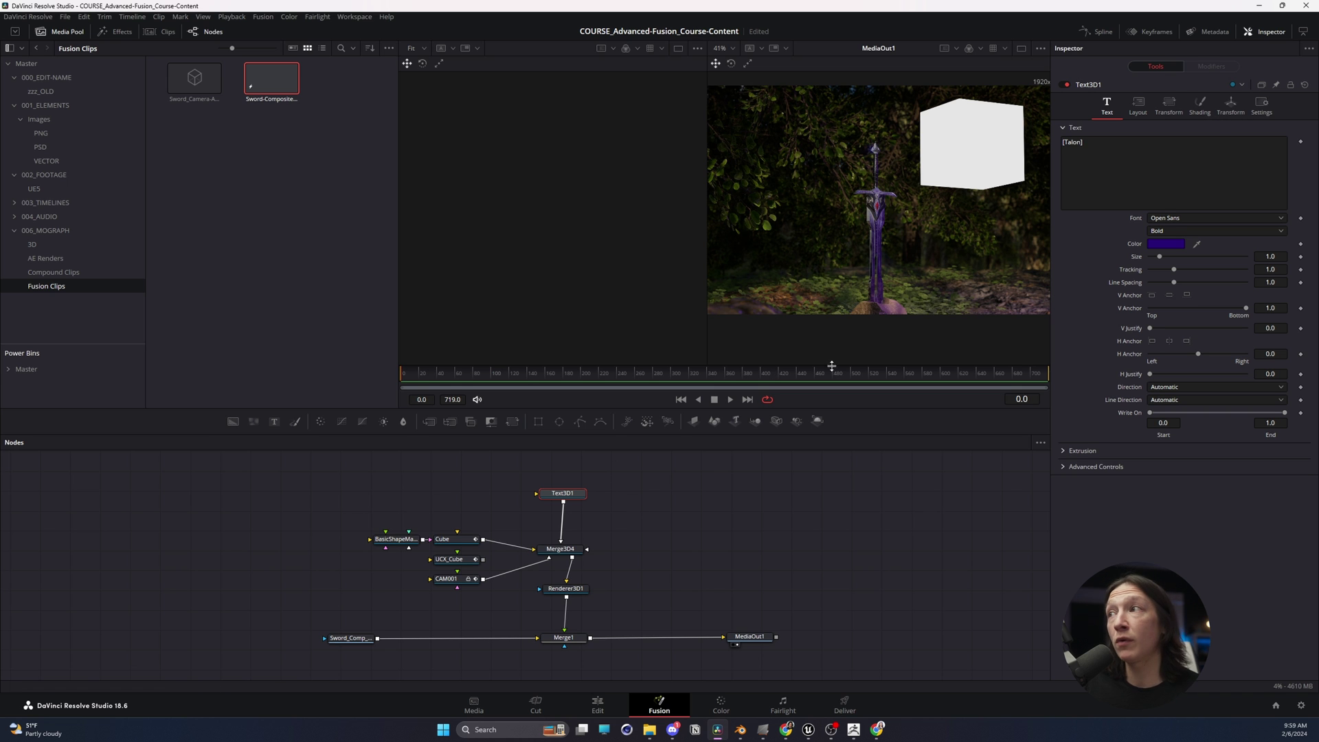
Place the [Talon] text at Translation X 34 and Z 108
click(1231, 106)
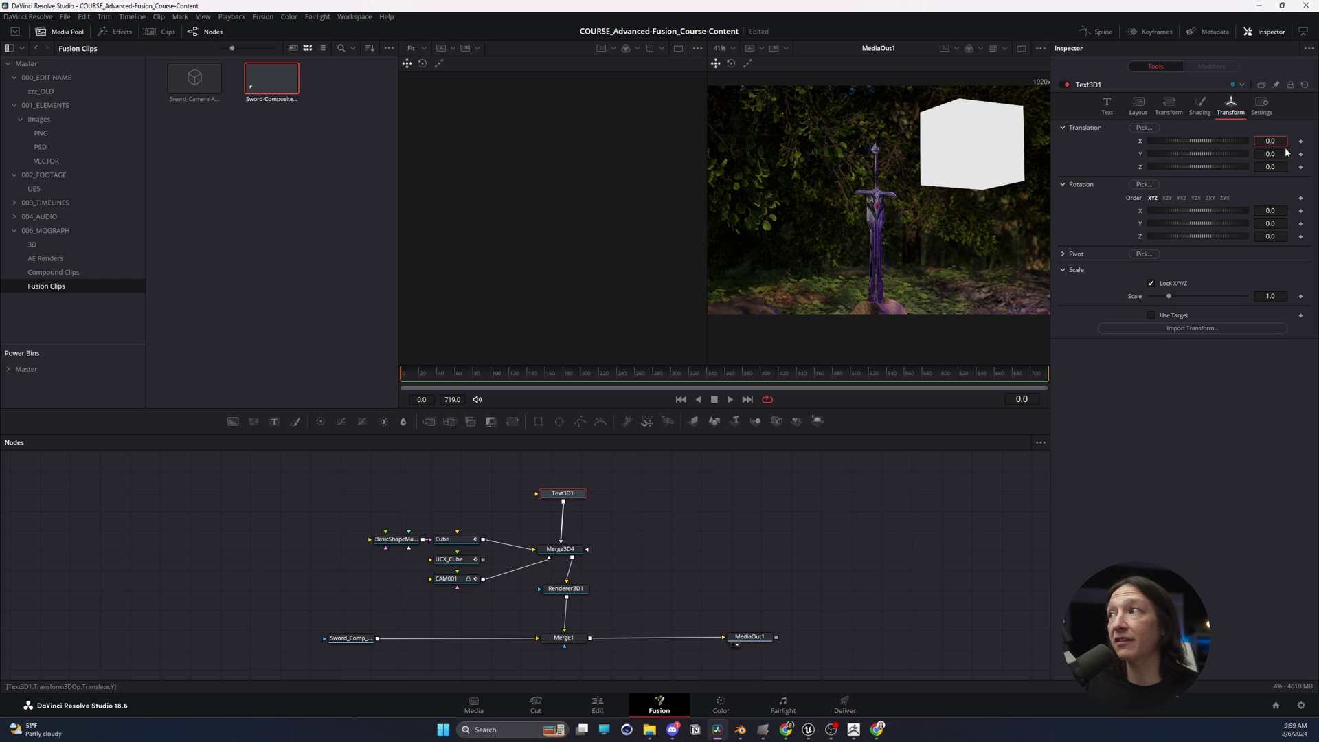
click(1270, 141)
text(34)
click(1271, 167)
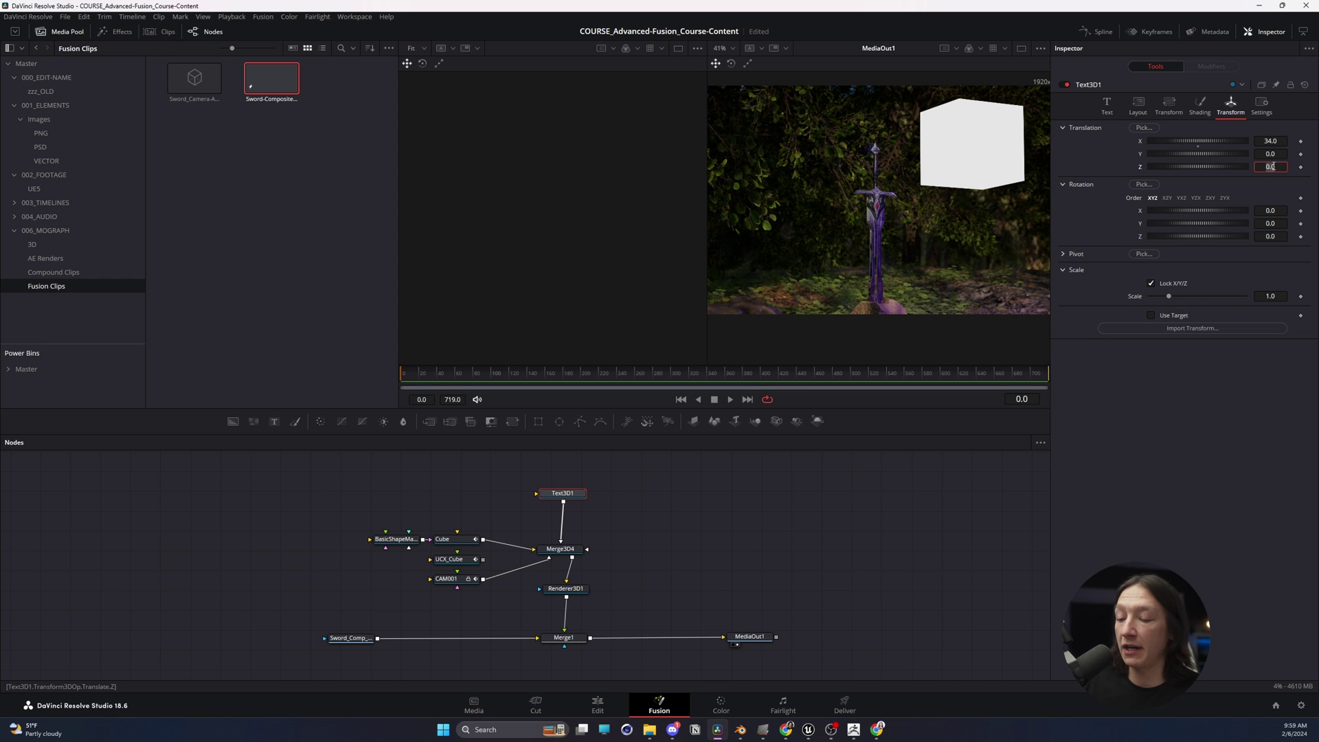
text(10)
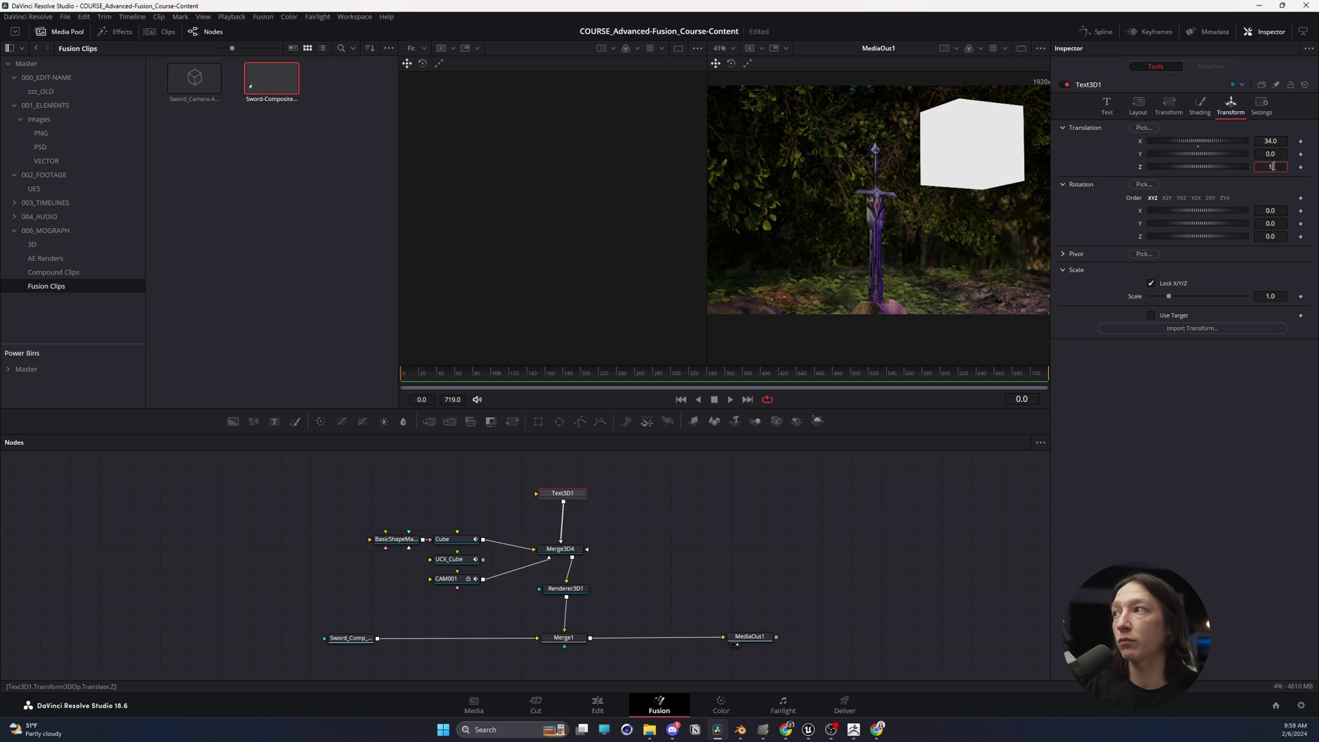
text(8)
key(Tab)
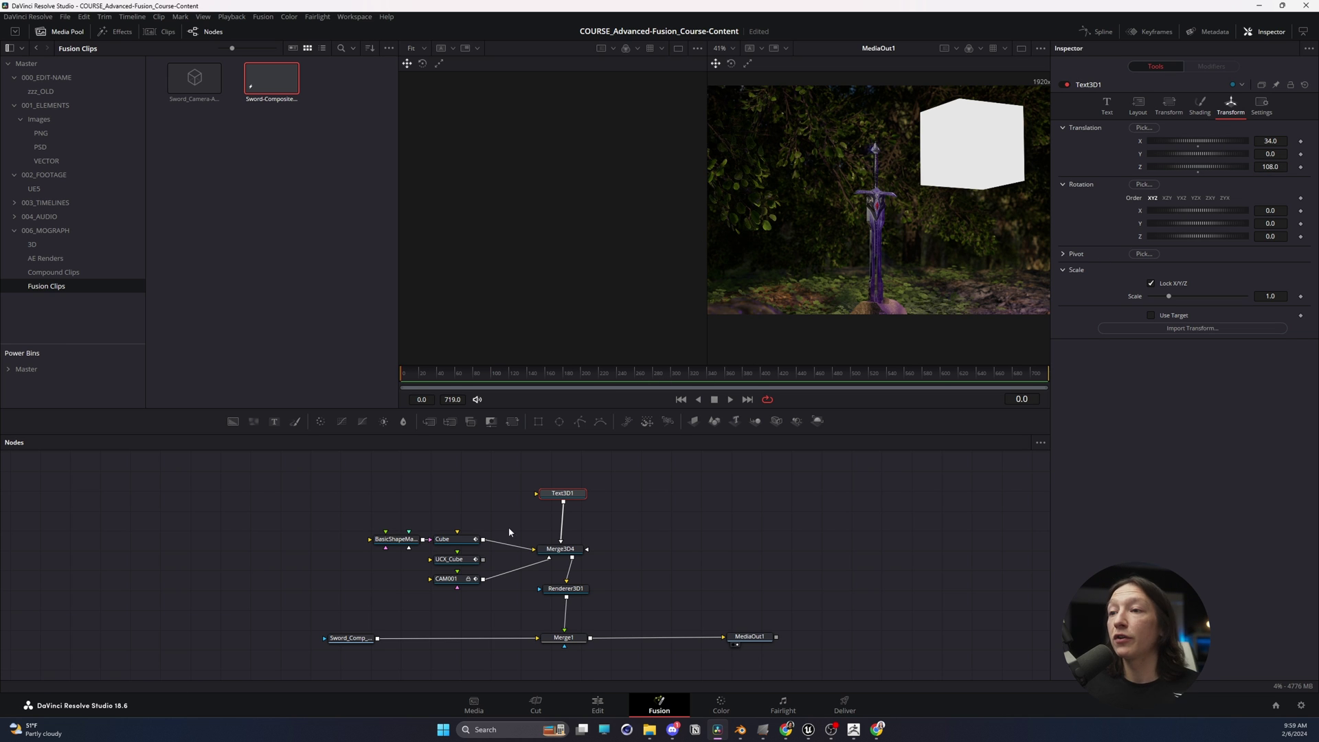
Disconnect the Cube from Merge3D4, scale the text up to 20 and adjust its Y rotation
drag(533, 549, 511, 551)
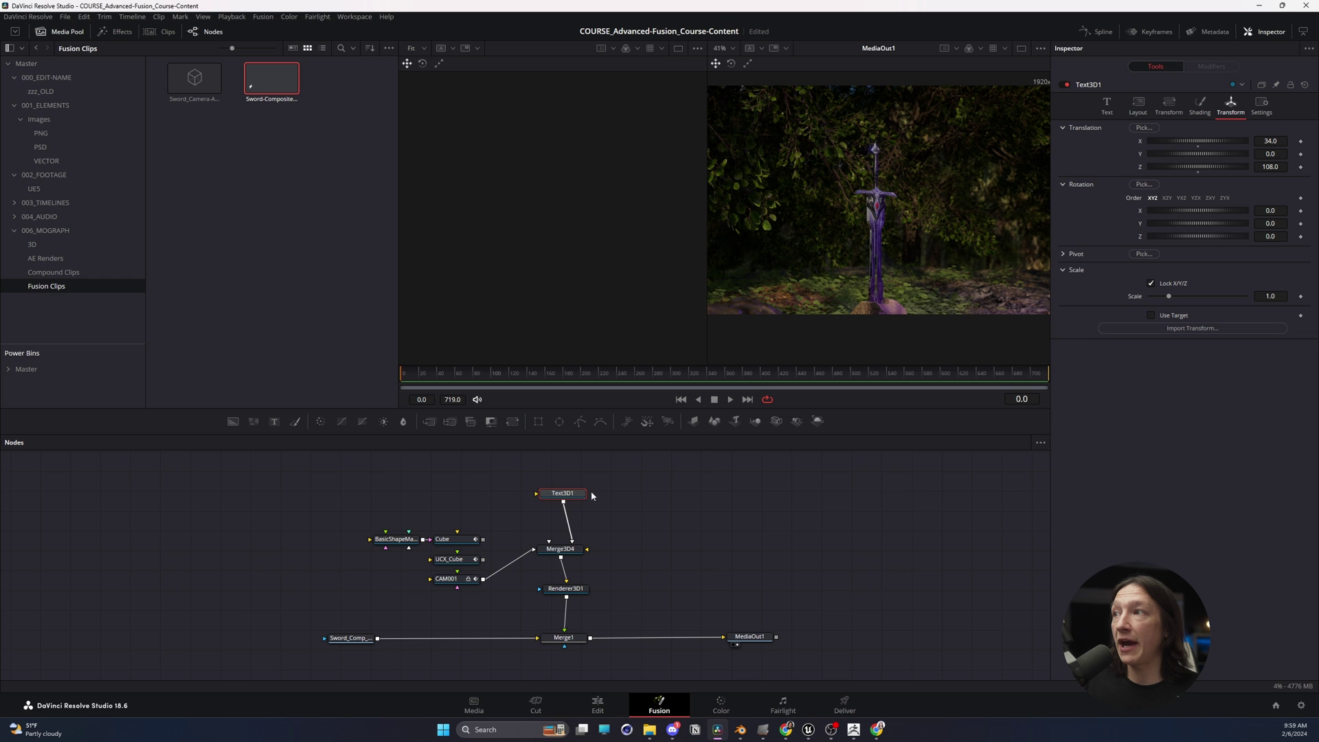
drag(561, 494, 552, 491)
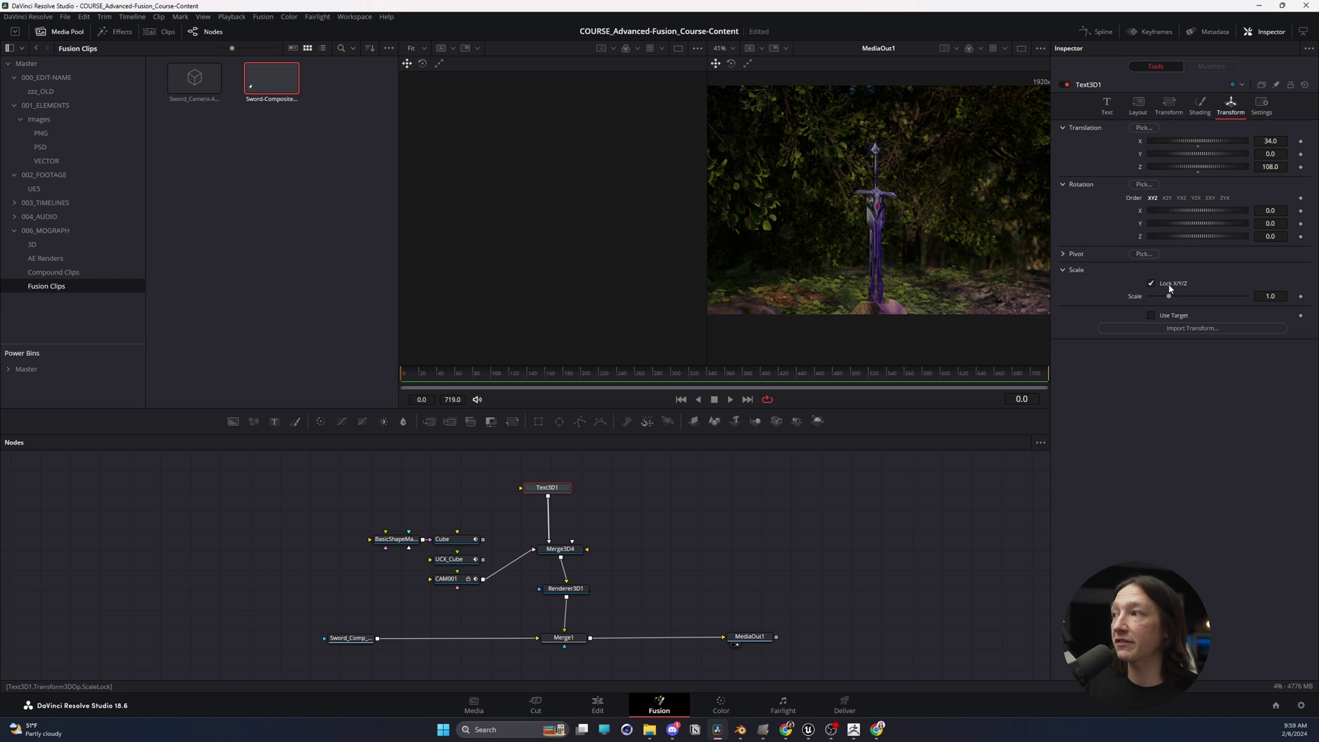
drag(1168, 296, 1258, 304)
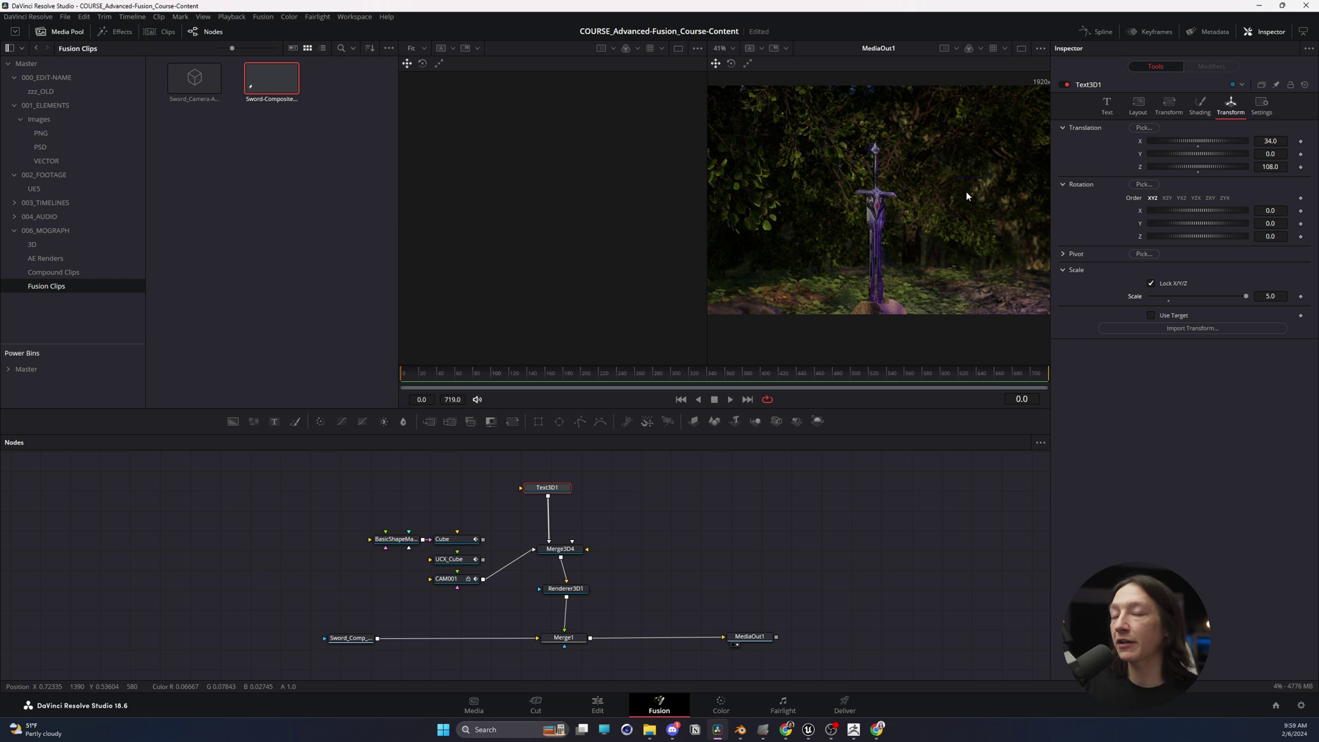
mouse_move(1270, 223)
mouse_down()
mouse_move(1220, 223)
mouse_move(1252, 223)
mouse_up()
click(1278, 223)
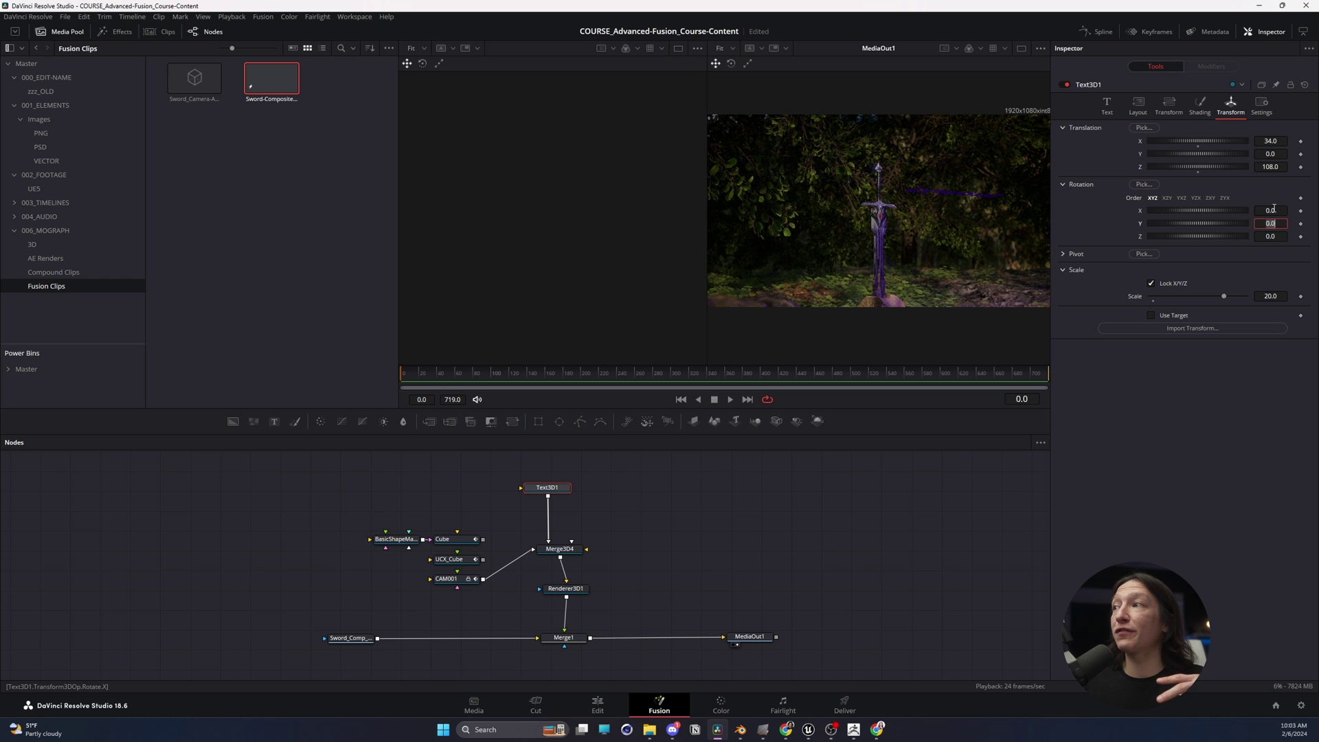
Rotate the [Talon] text 90° on X and slide it left to X 28.424
click(1274, 208)
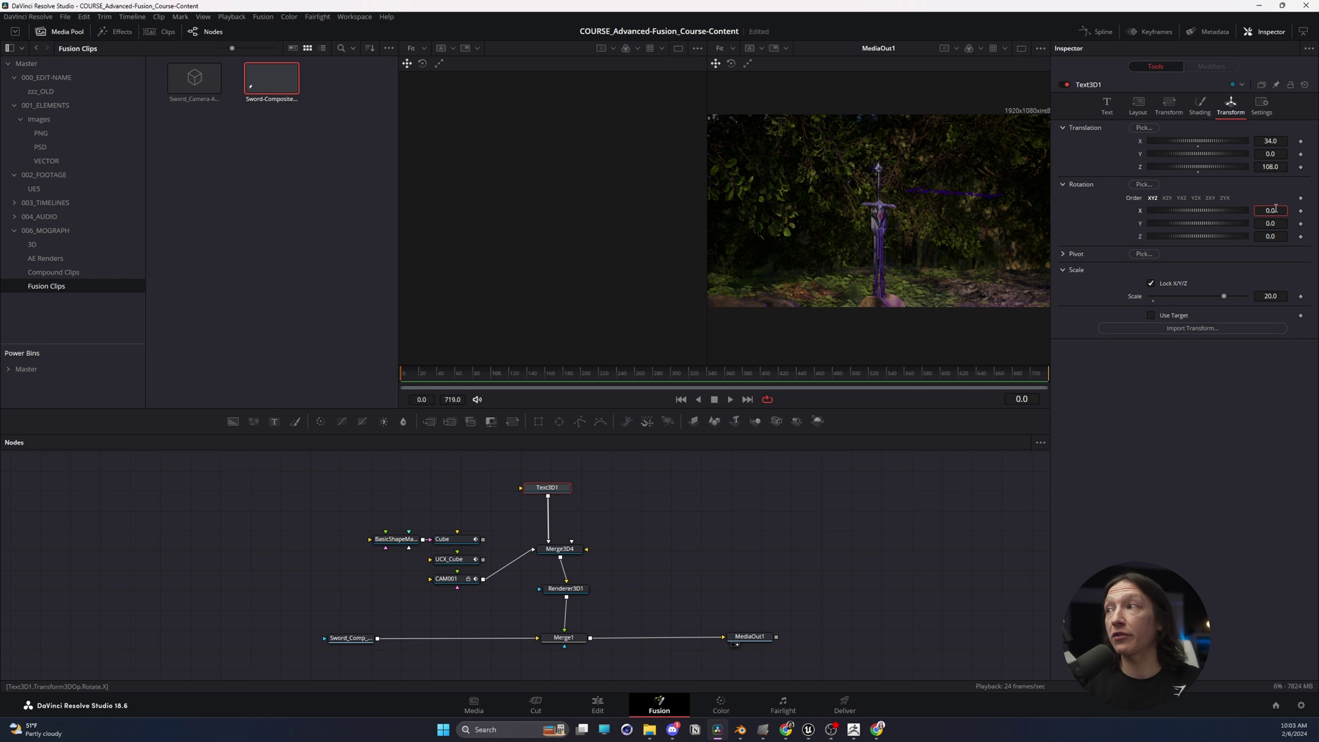
double_click(1274, 208)
text(90)
key(Tab)
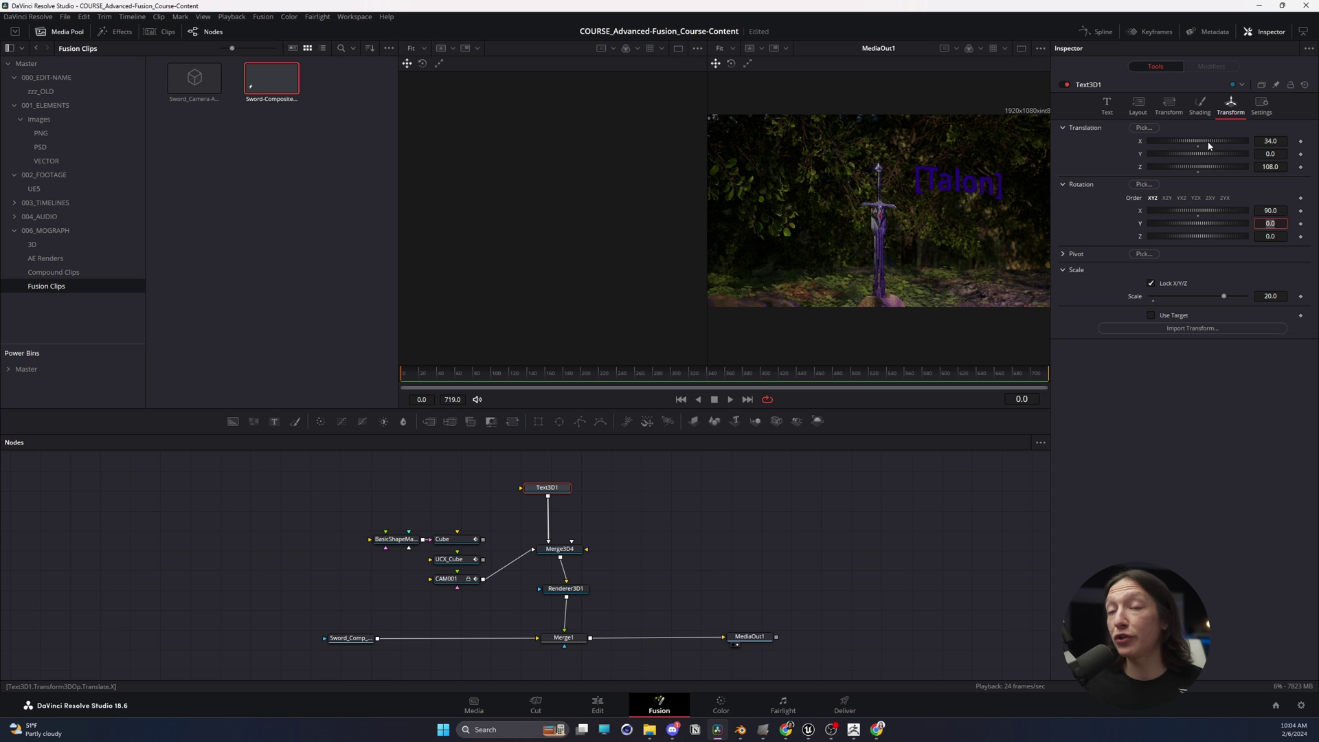
drag(1213, 139, 1072, 150)
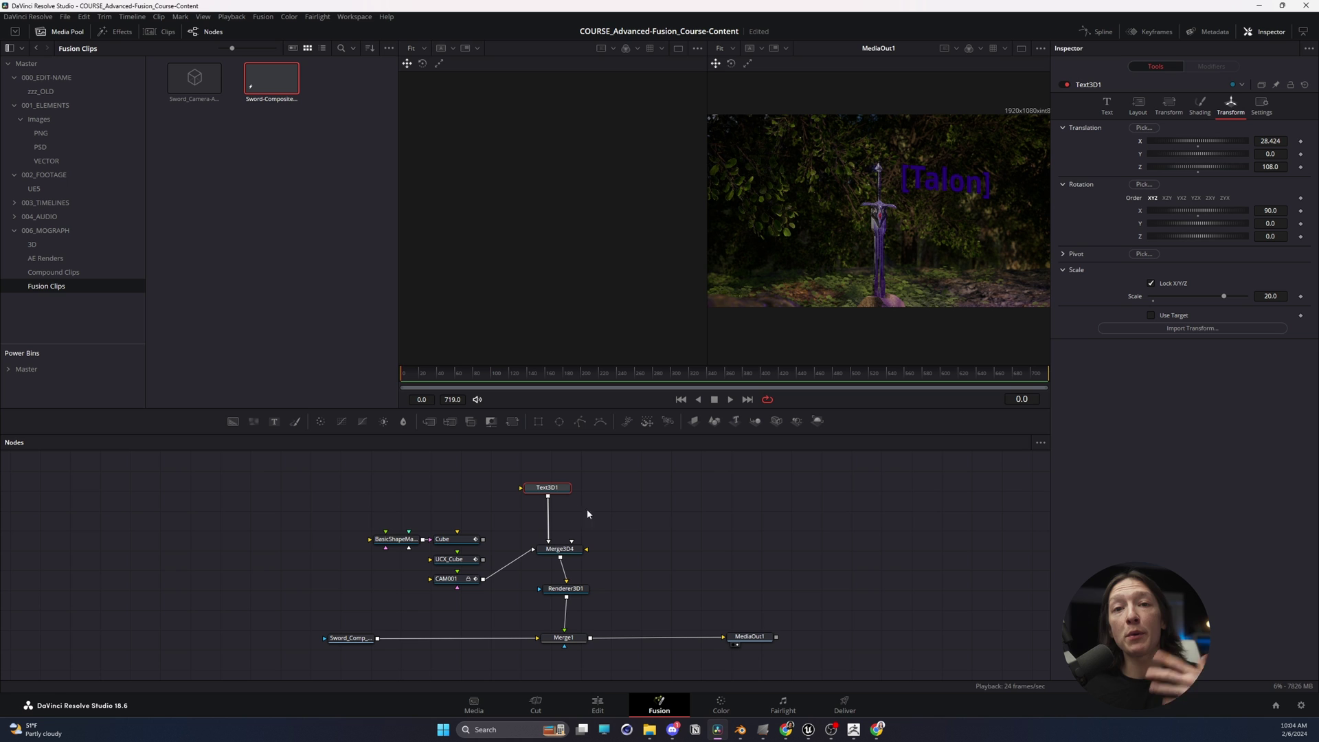
click(609, 520)
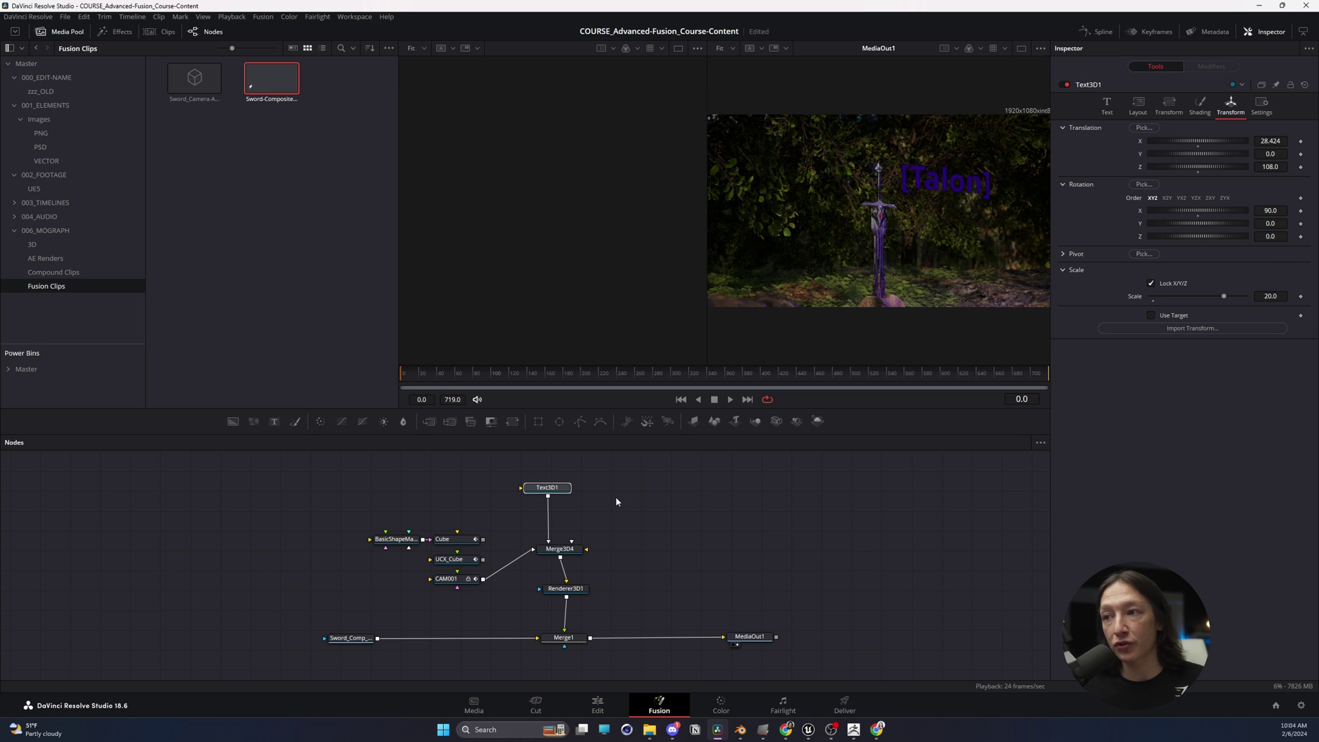
Paste a copy of Text3D1 into Merge3D4 and set its colour to white
key(ctrl+v)
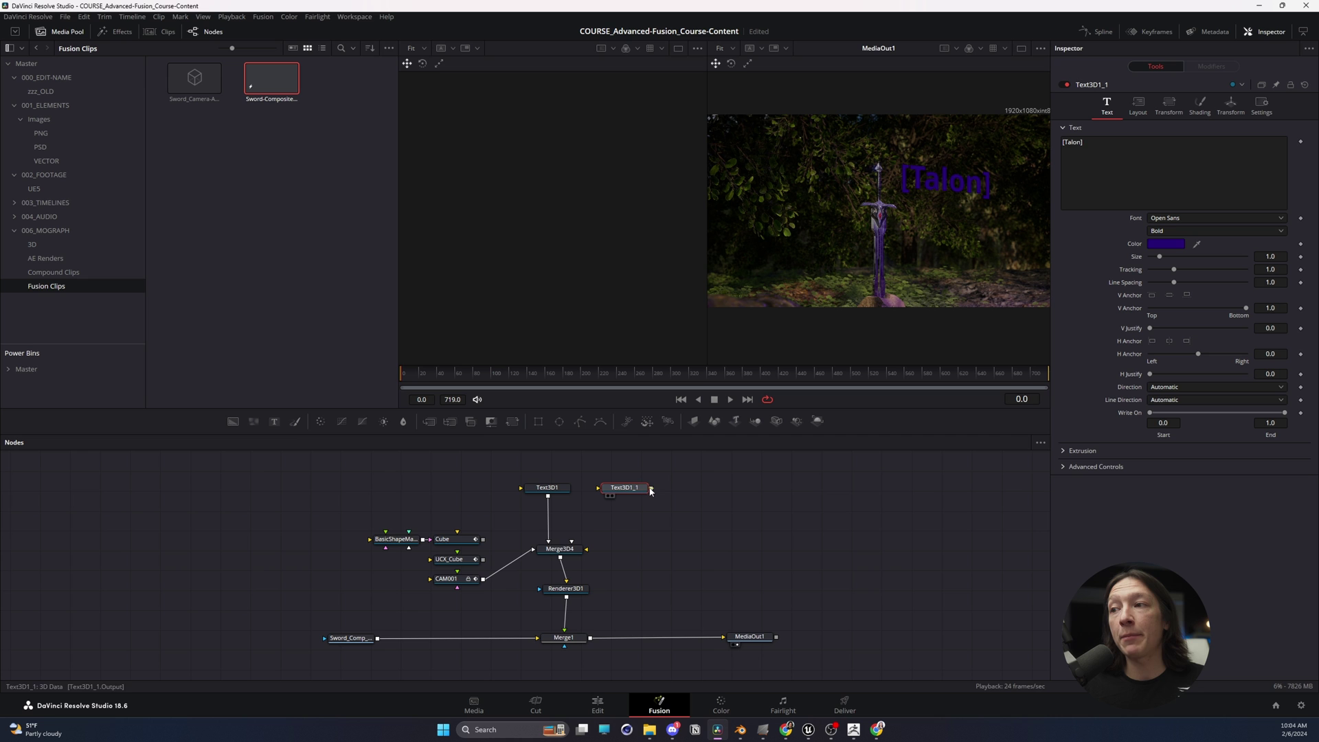
drag(650, 490, 586, 548)
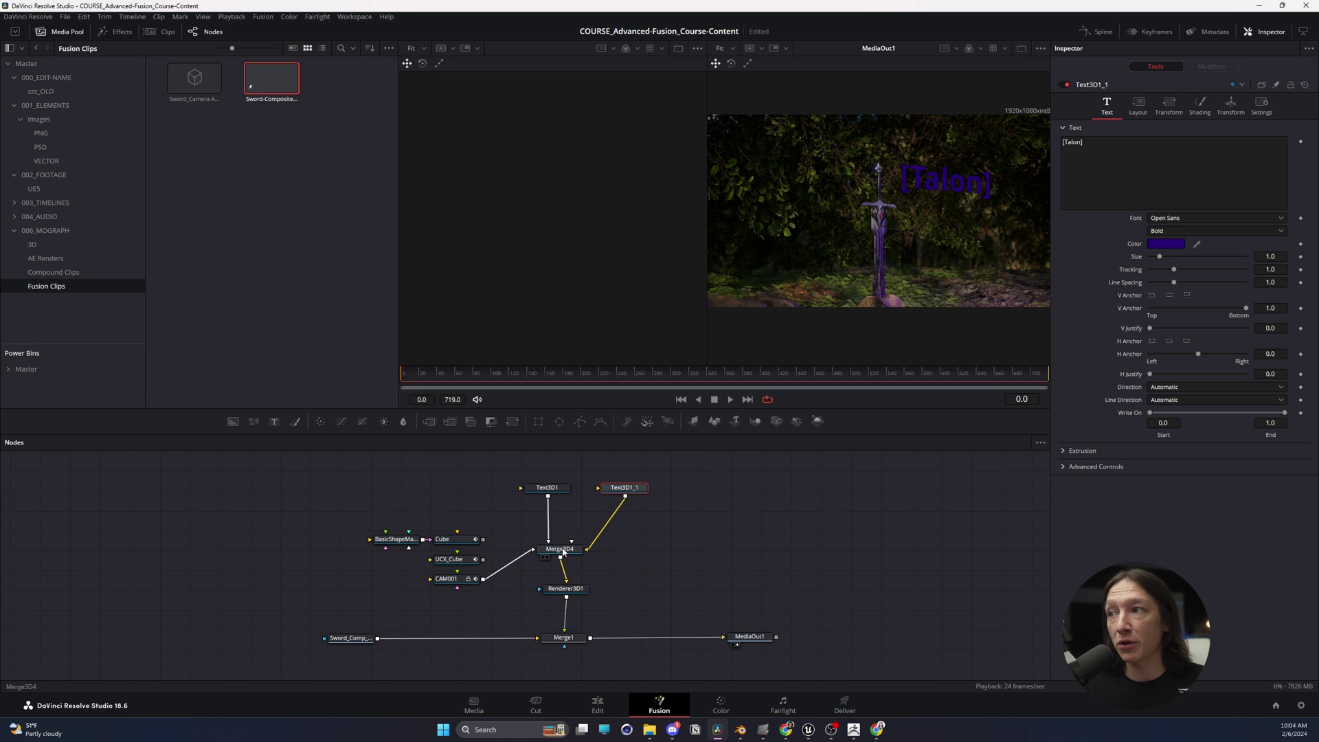
click(1165, 242)
click(692, 324)
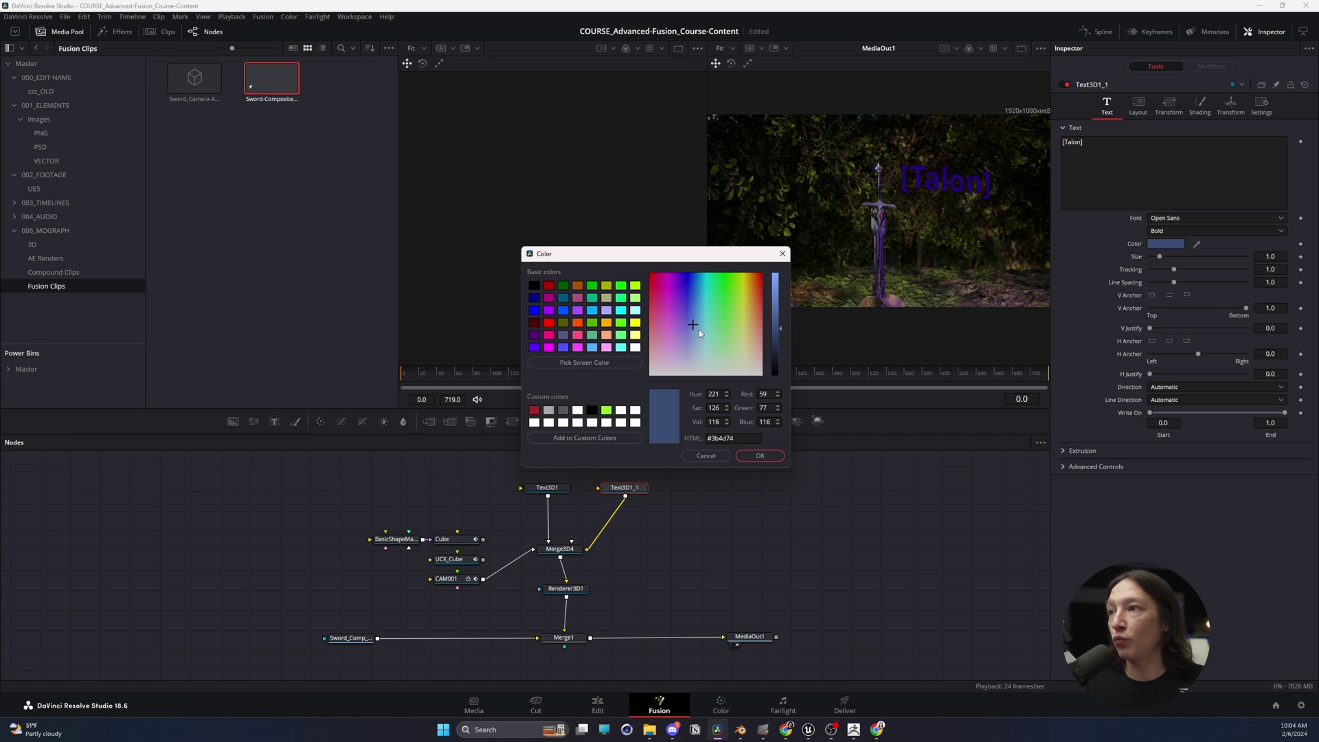
click(718, 278)
drag(715, 274, 671, 390)
click(760, 455)
Replace the copied text with '+1 Strength' and '+1 Stamina' on two lines
click(1099, 172)
key(ctrl+a)
text(+1 St)
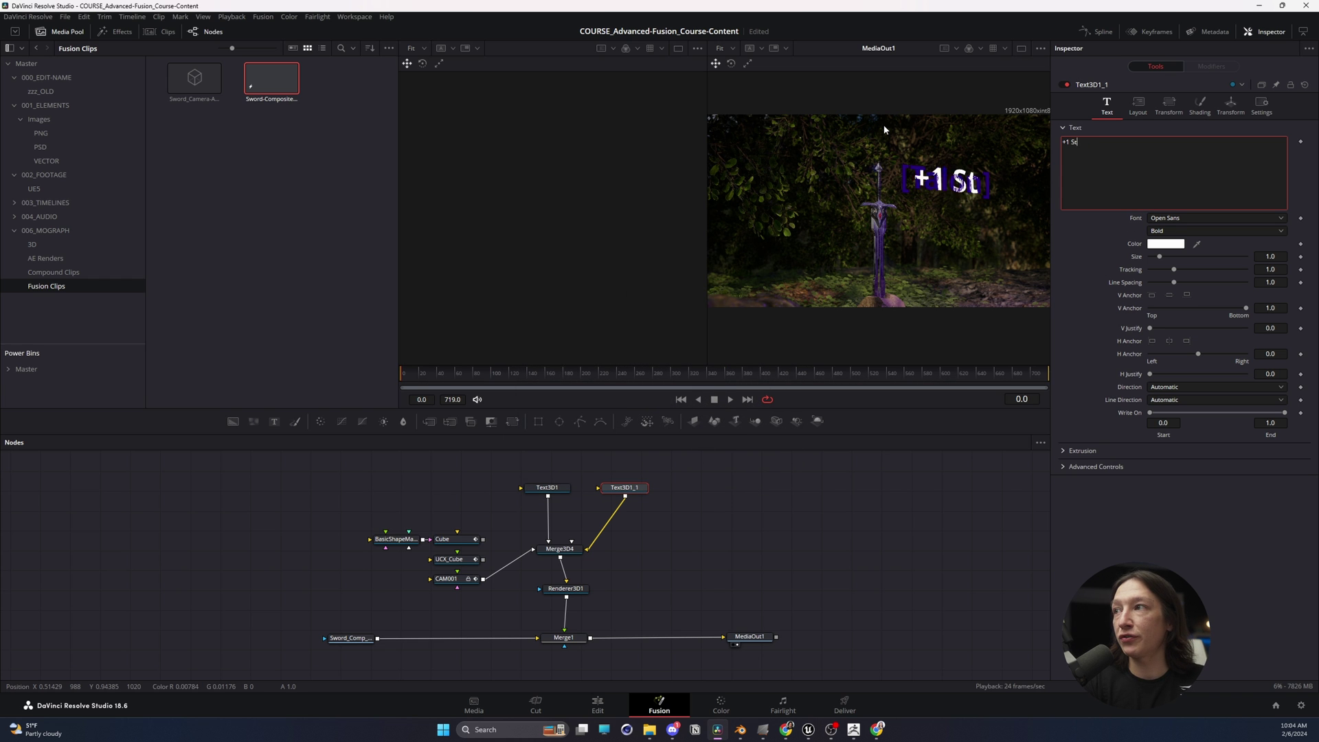
text(rength)
key(Return)
text(+1 STamin)
key(BackSpace)
key(BackSpace)
key(BackSpace)
key(BackSpace)
key(BackSpace)
text(tamina)
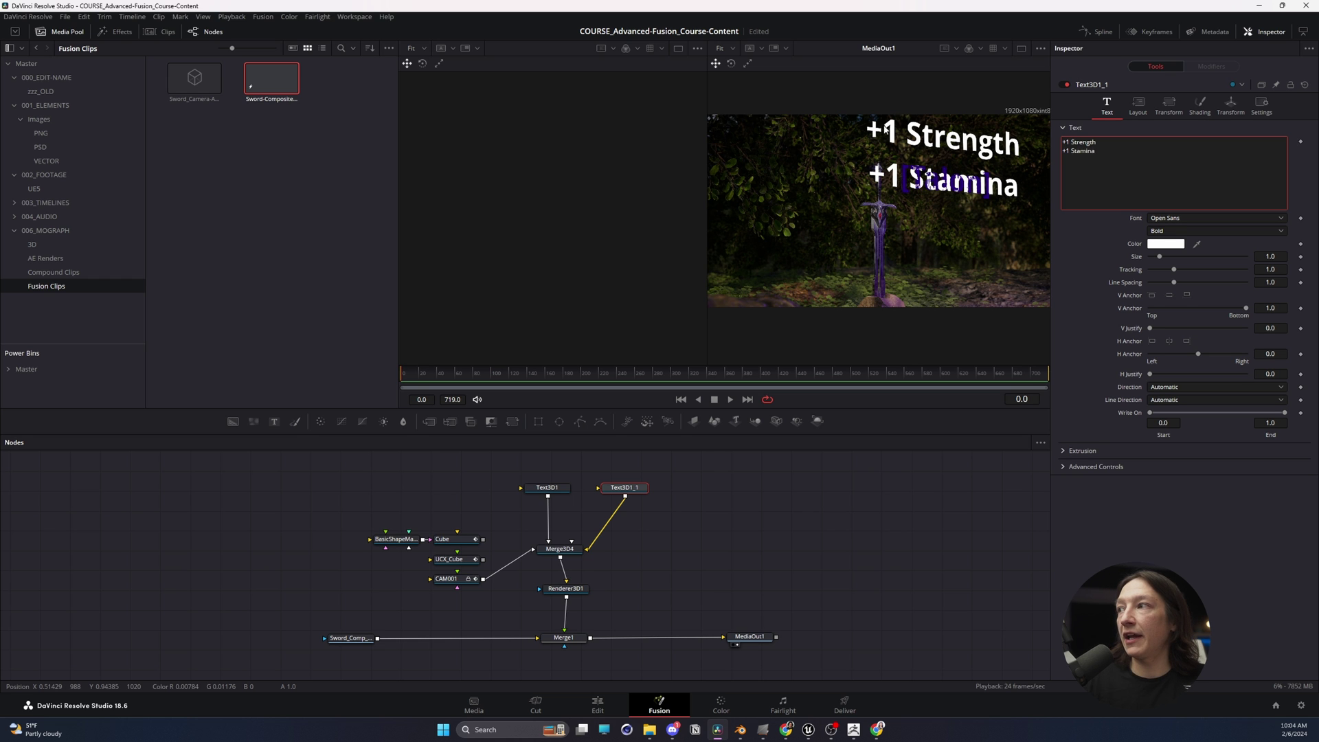
Set the stats text size to 0.39 and anchor it on the left
click(1269, 257)
text(0.61)
key(Return)
text(0.39)
key(Return)
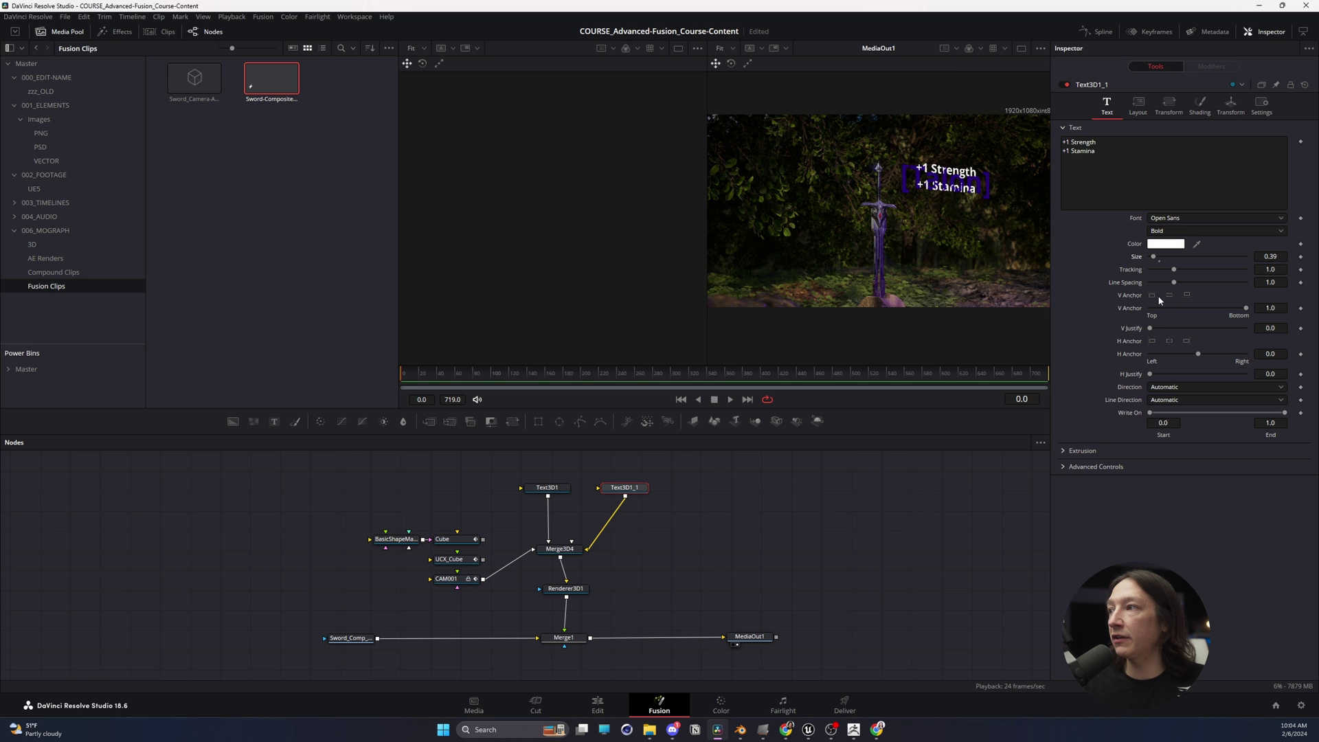
click(1153, 341)
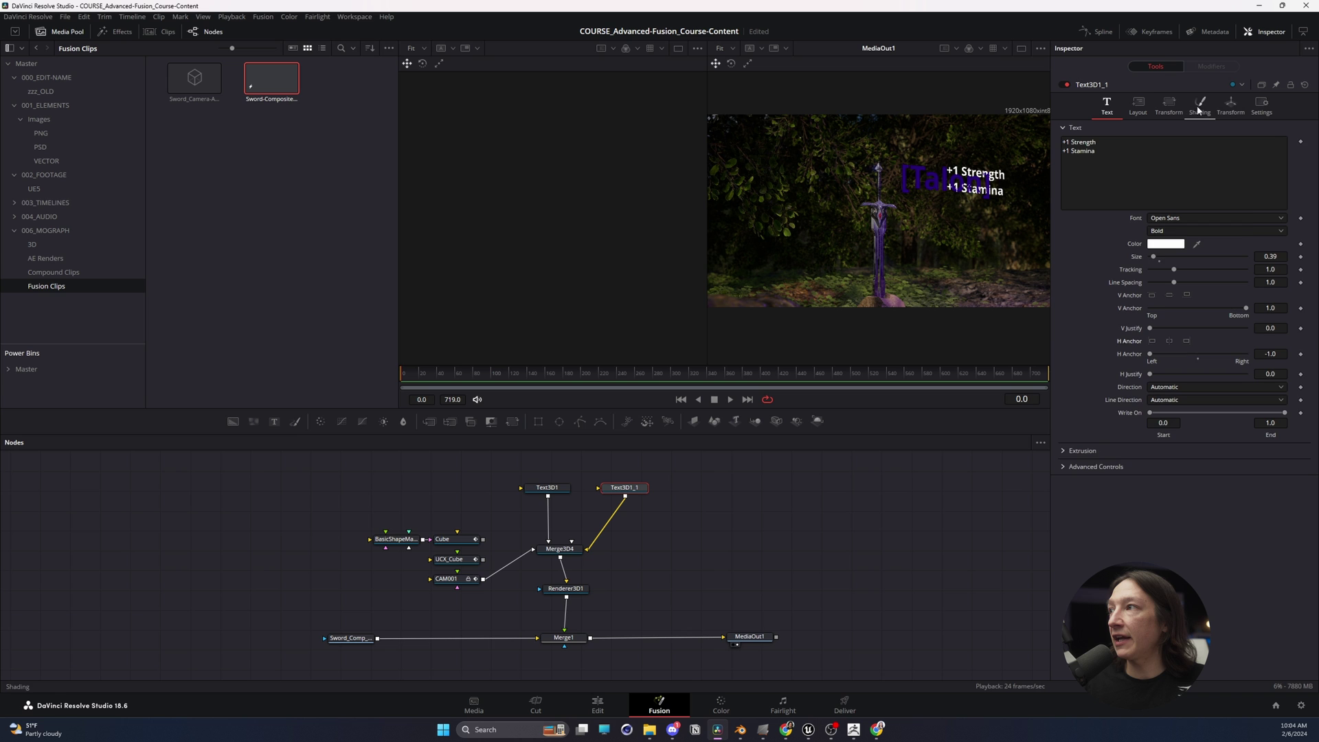
Move the stats text left and down beneath [Talon], then play back from around frame 230
click(1230, 104)
drag(1167, 140, 776, 154)
drag(1264, 167, 512, 328)
drag(481, 374, 604, 391)
key(space)
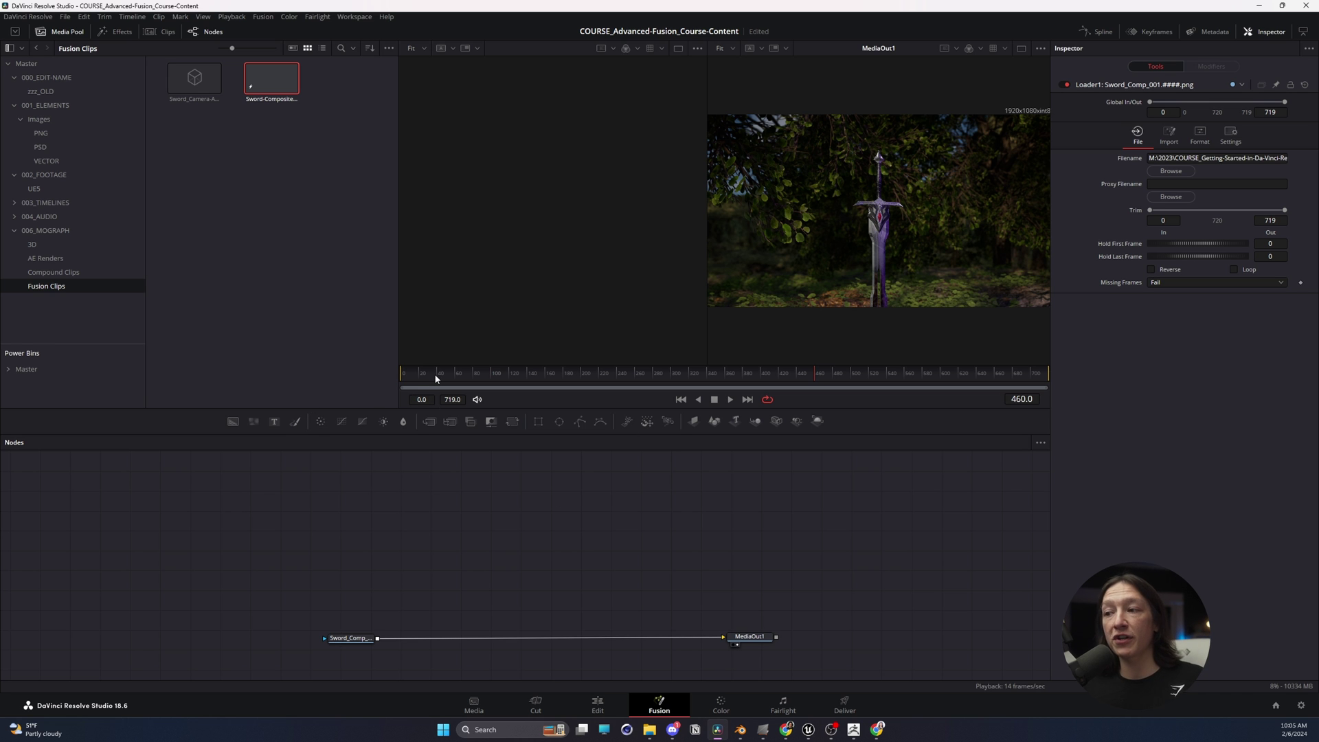
Leave the plain Sword_Comp-to-MediaOut1 comp and switch over to Blender
mouse_move(740, 734)
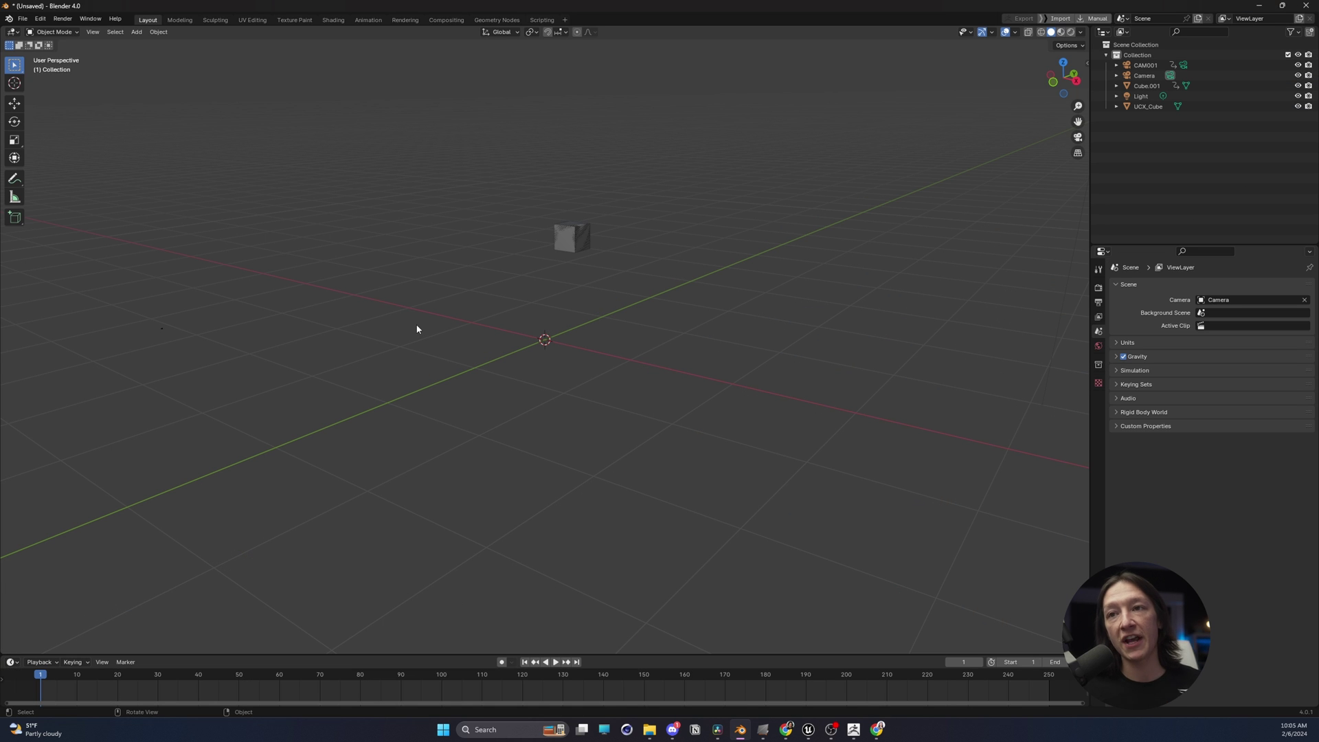
Delete the default Camera, Light and UCX_Cube, then inspect Cube.001 and CAM001
click(572, 237)
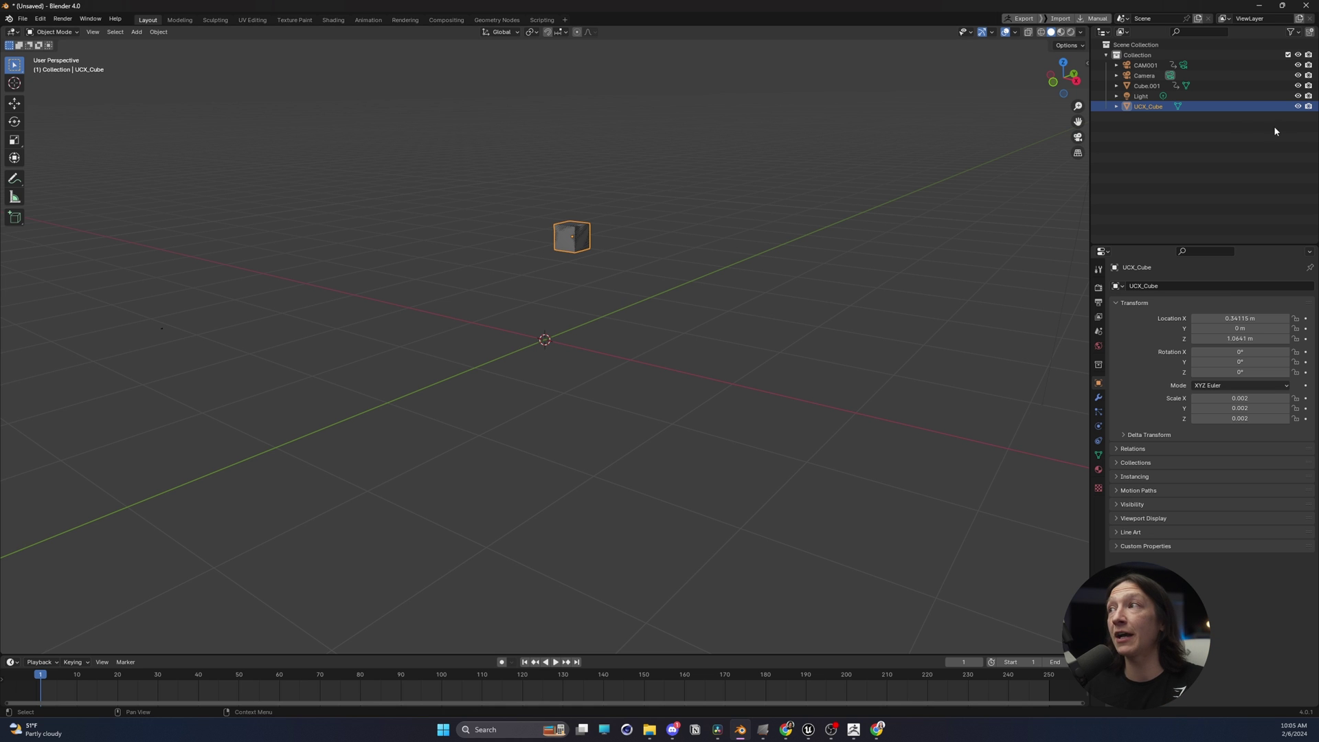
click(1143, 76)
key(Delete)
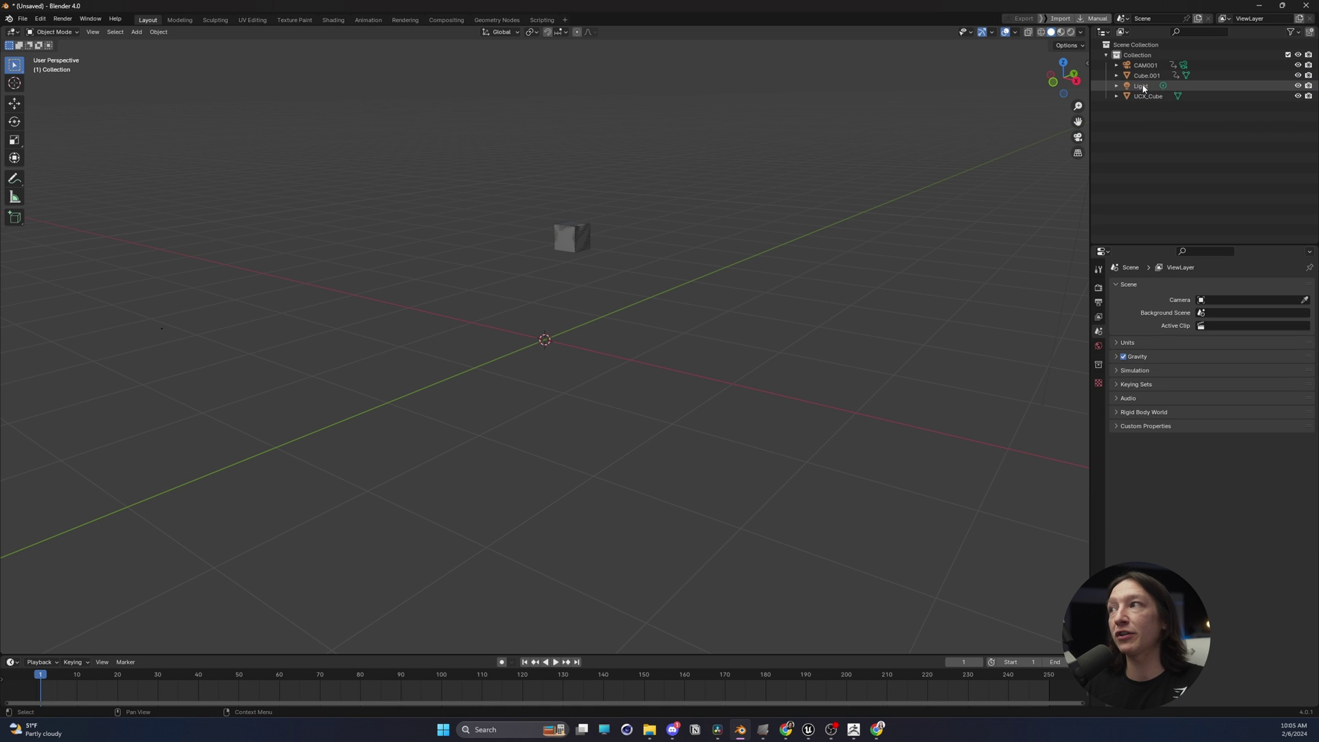
click(1141, 84)
key(Delete)
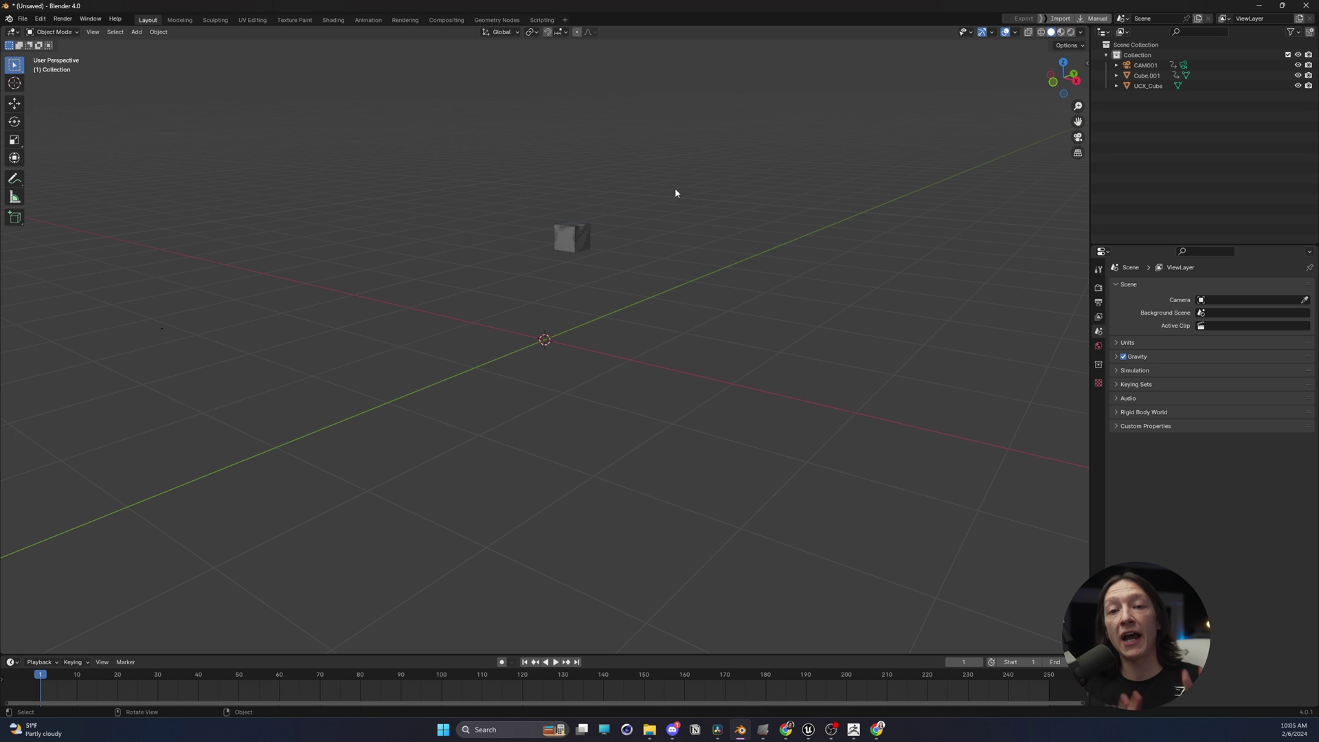
click(1142, 86)
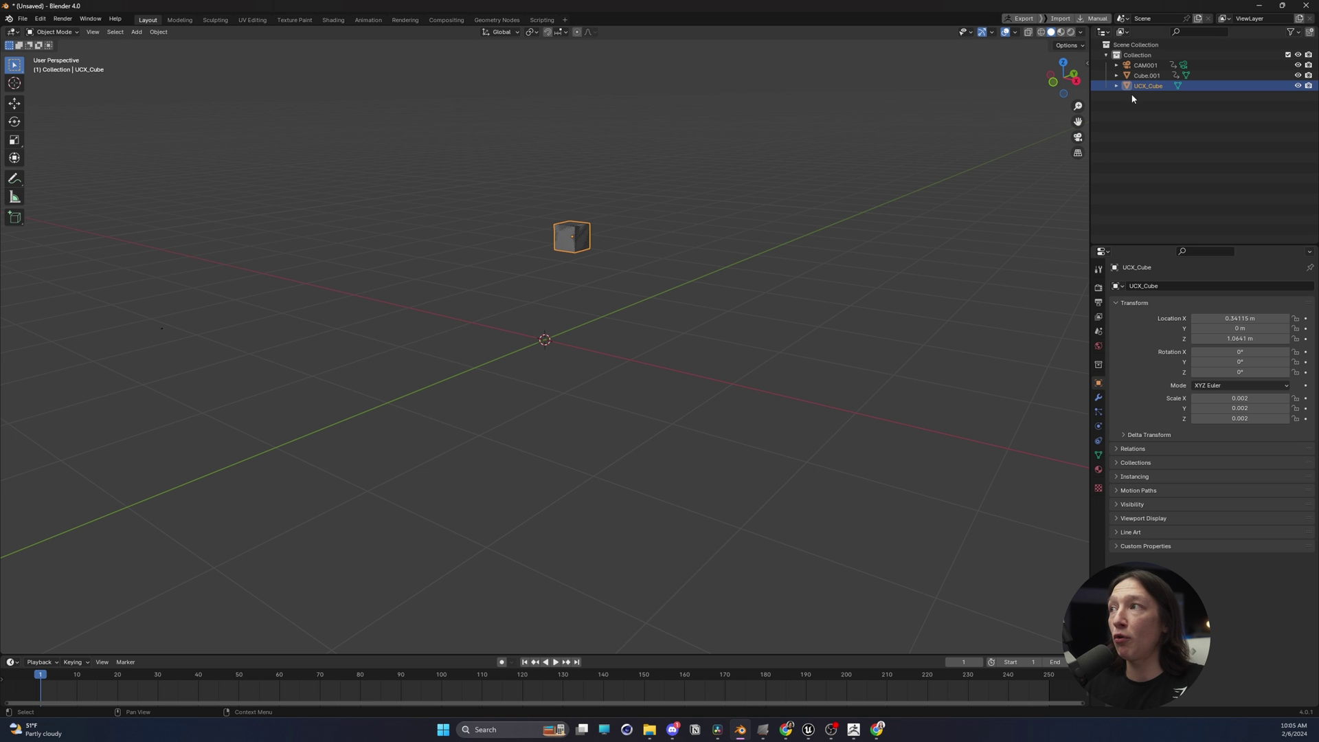
key(Delete)
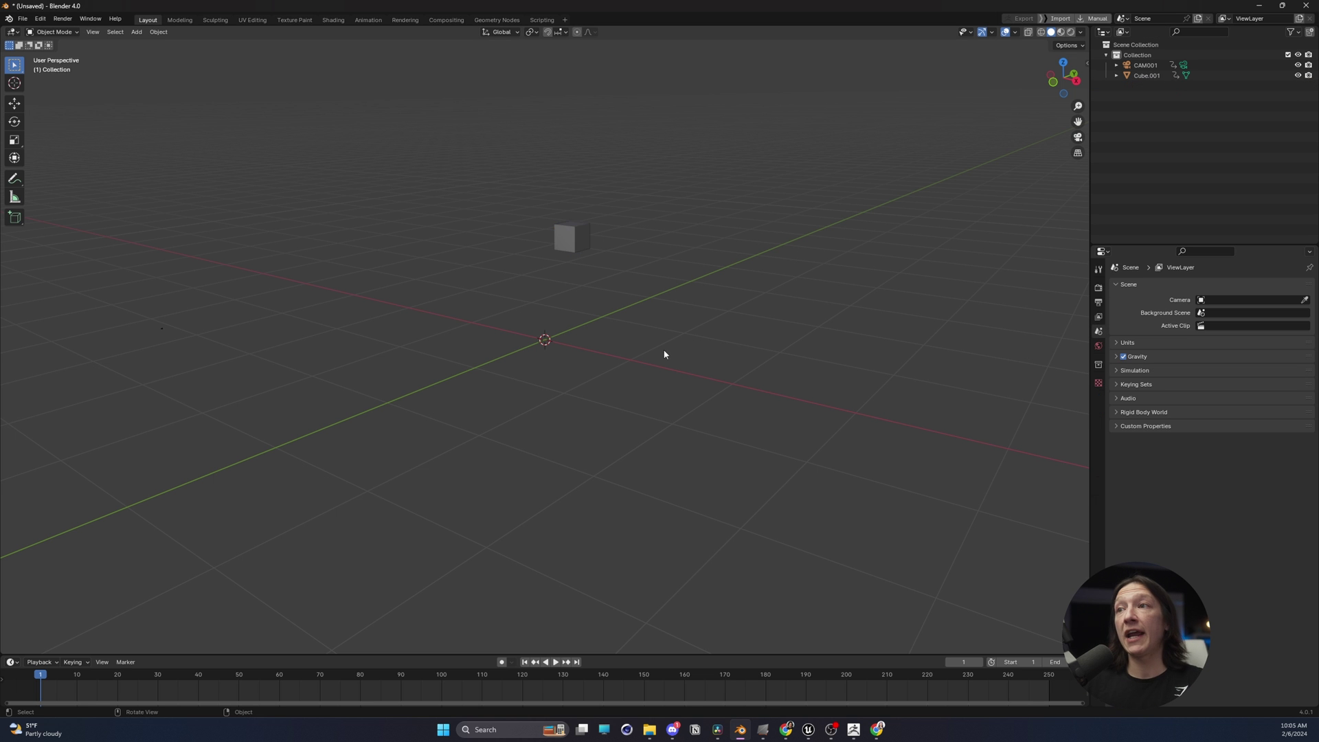
drag(702, 363, 542, 359)
click(517, 247)
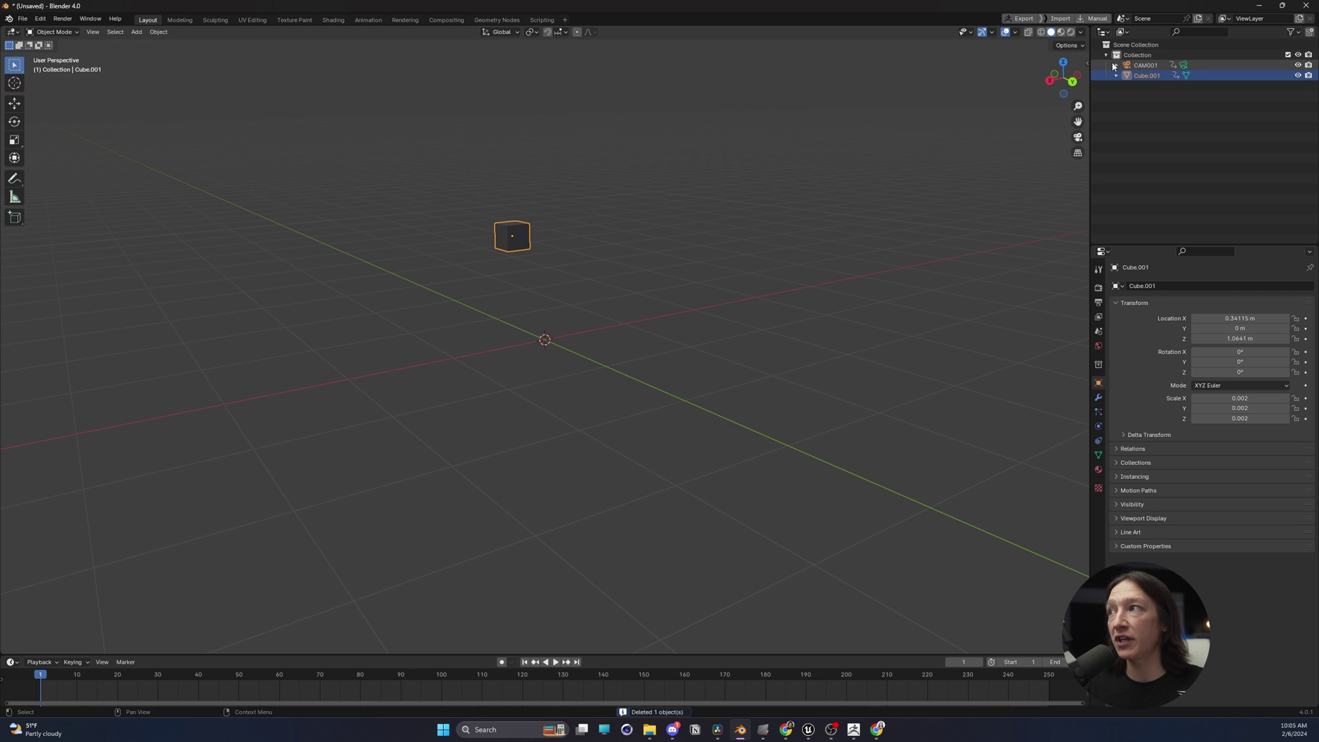
click(1145, 65)
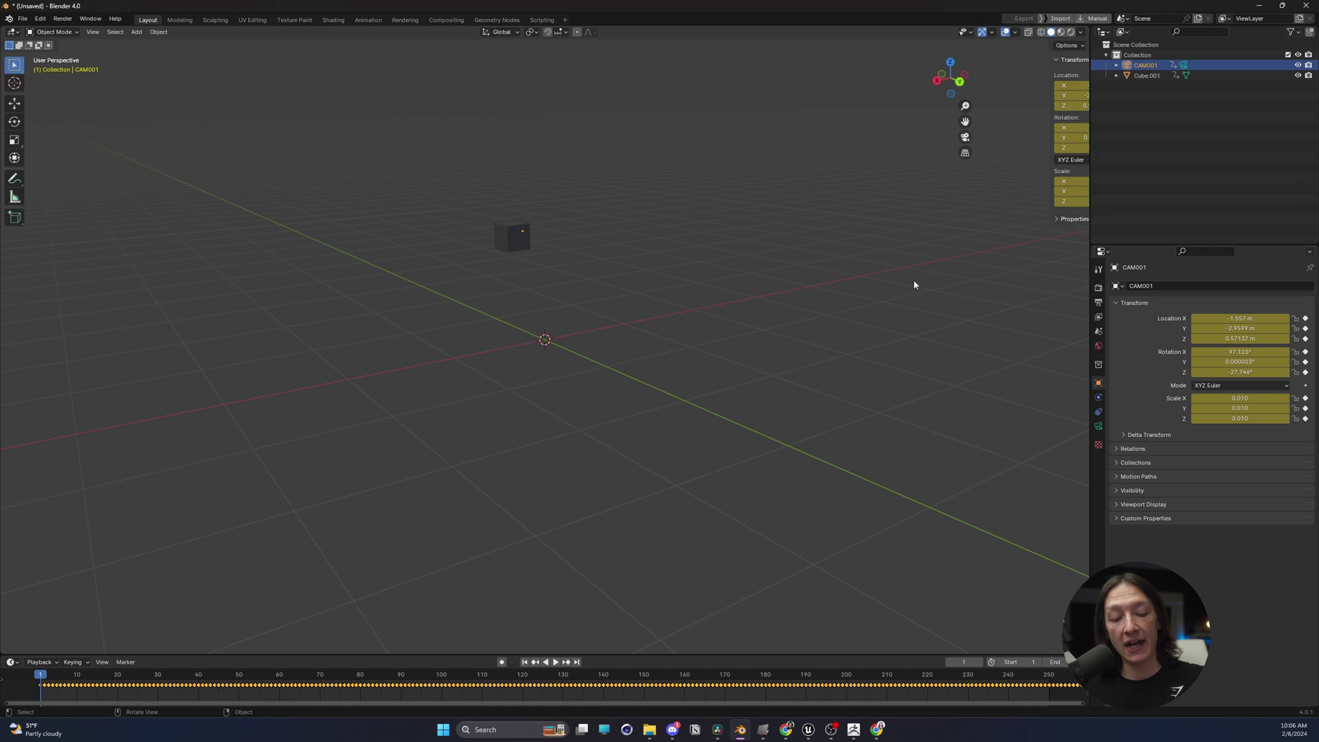
Clear CAM001's scale keyframes and set its scale to 1 on X, Y and Z
key(n)
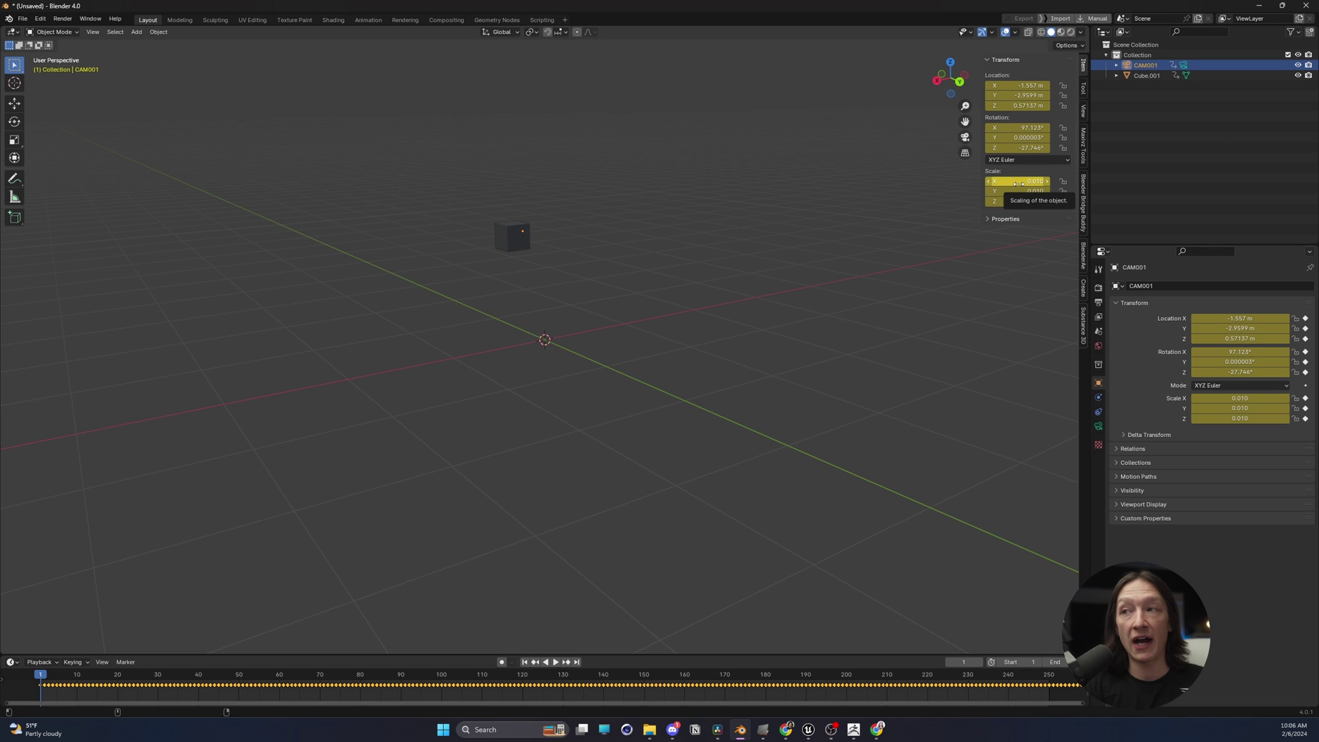
key(shift+alt+i)
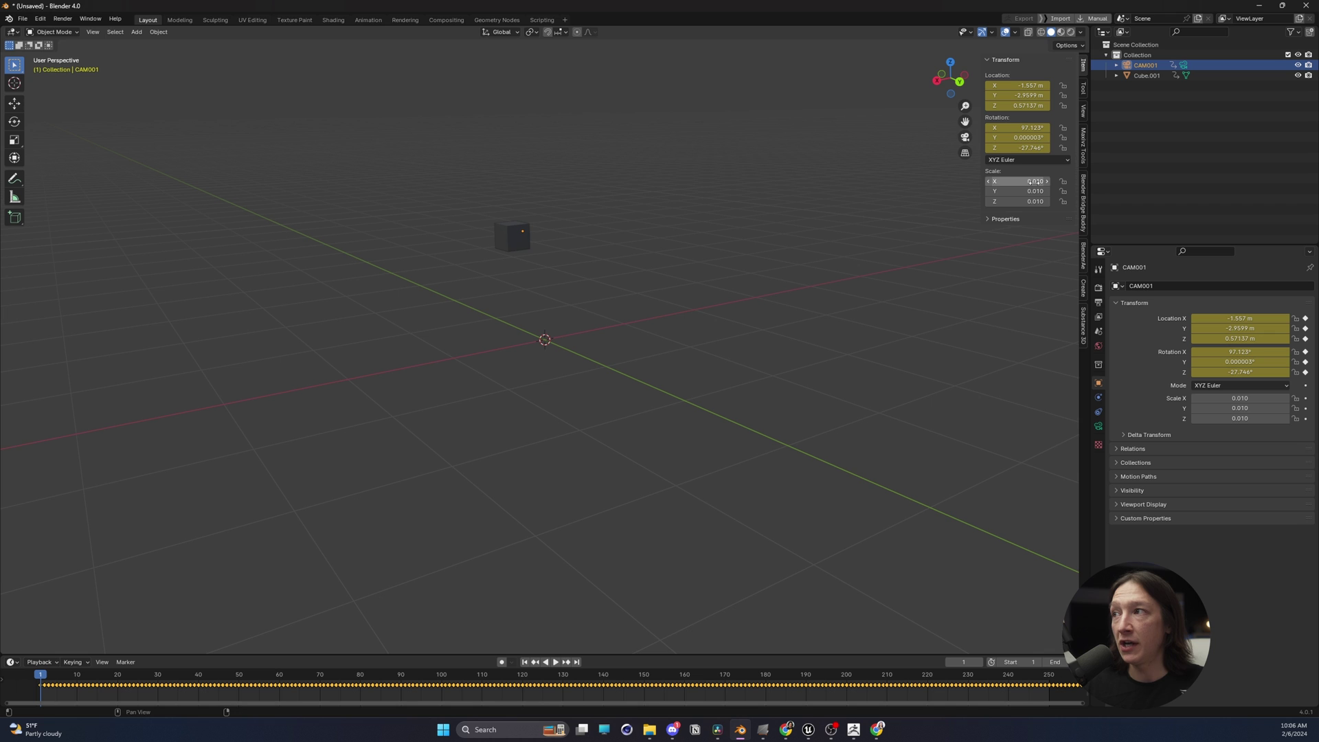
click(1022, 182)
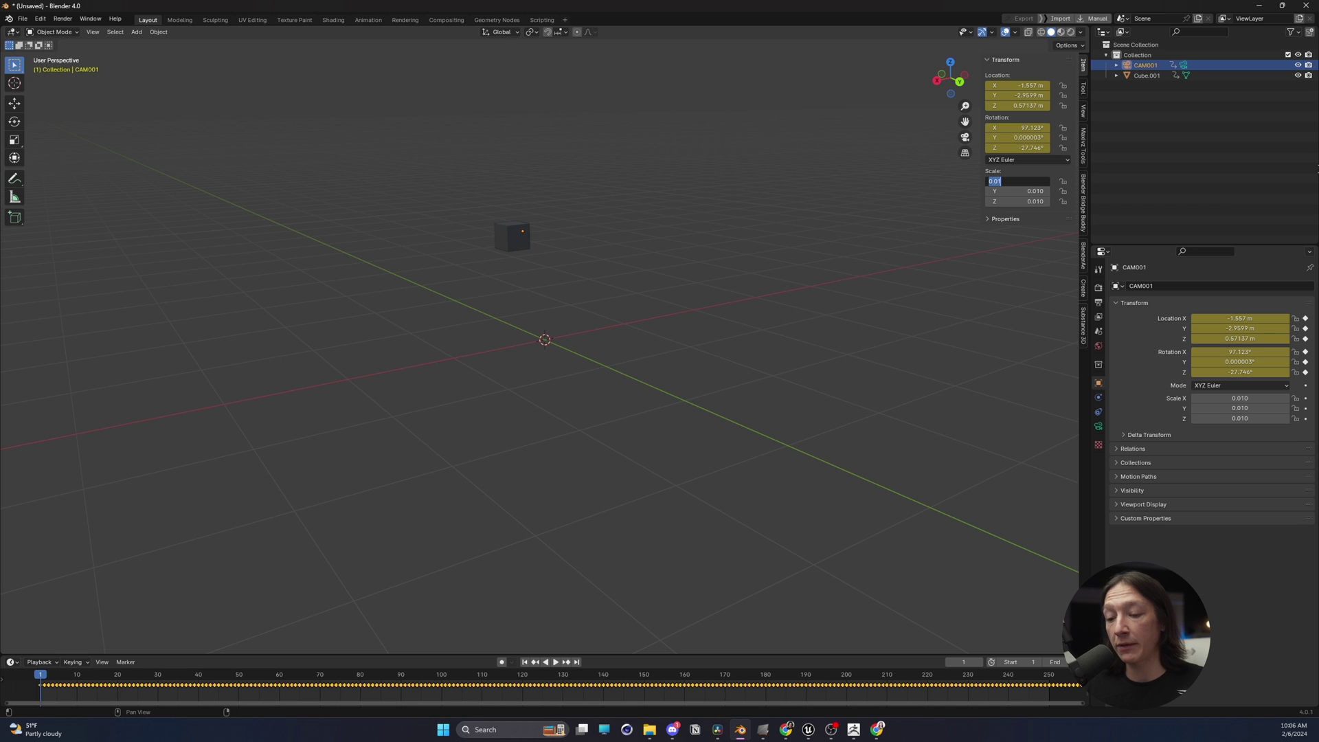
text(1)
key(Tab)
text(1)
key(Tab)
text(1)
key(Return)
Look through CAM001 and play the animation to check Cube.001's framing
mouse_move(683, 265)
mouse_down()
mouse_move(695, 259)
mouse_move(633, 265)
mouse_move(673, 252)
mouse_up()
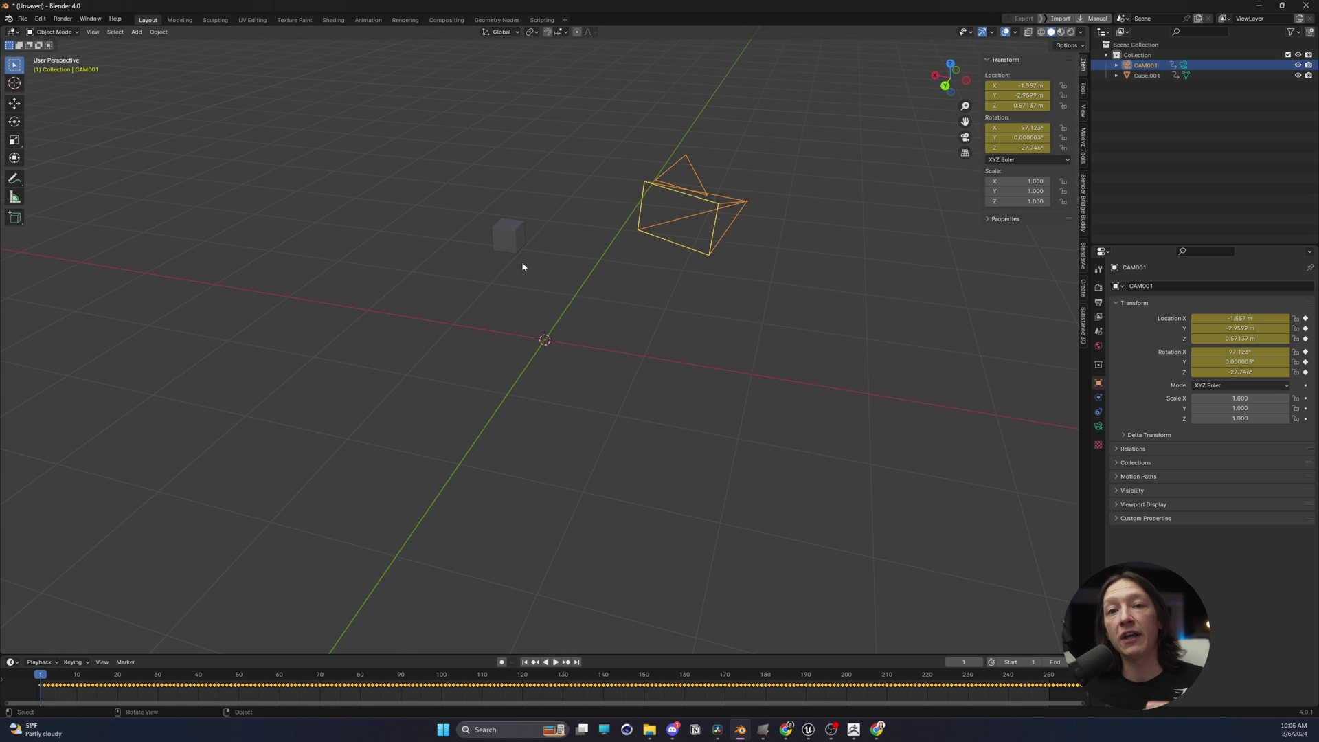
key(KP_0)
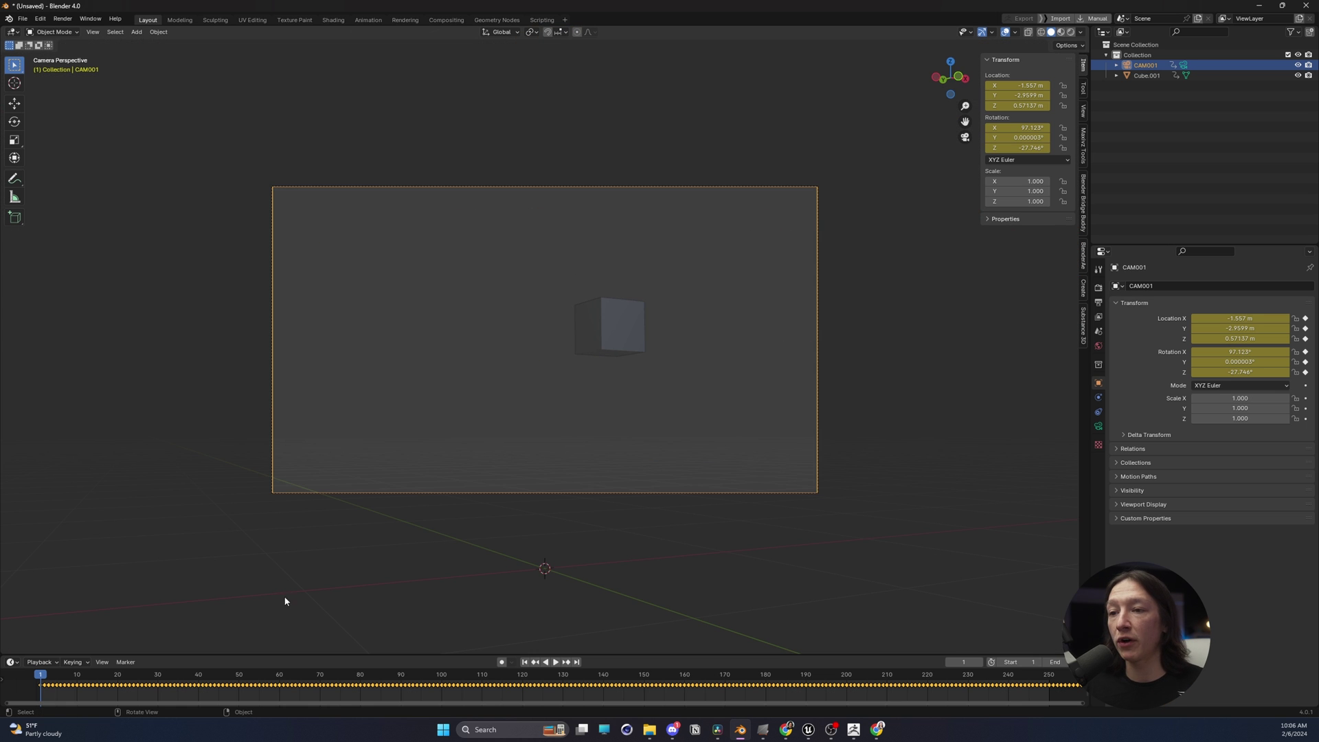
key(space)
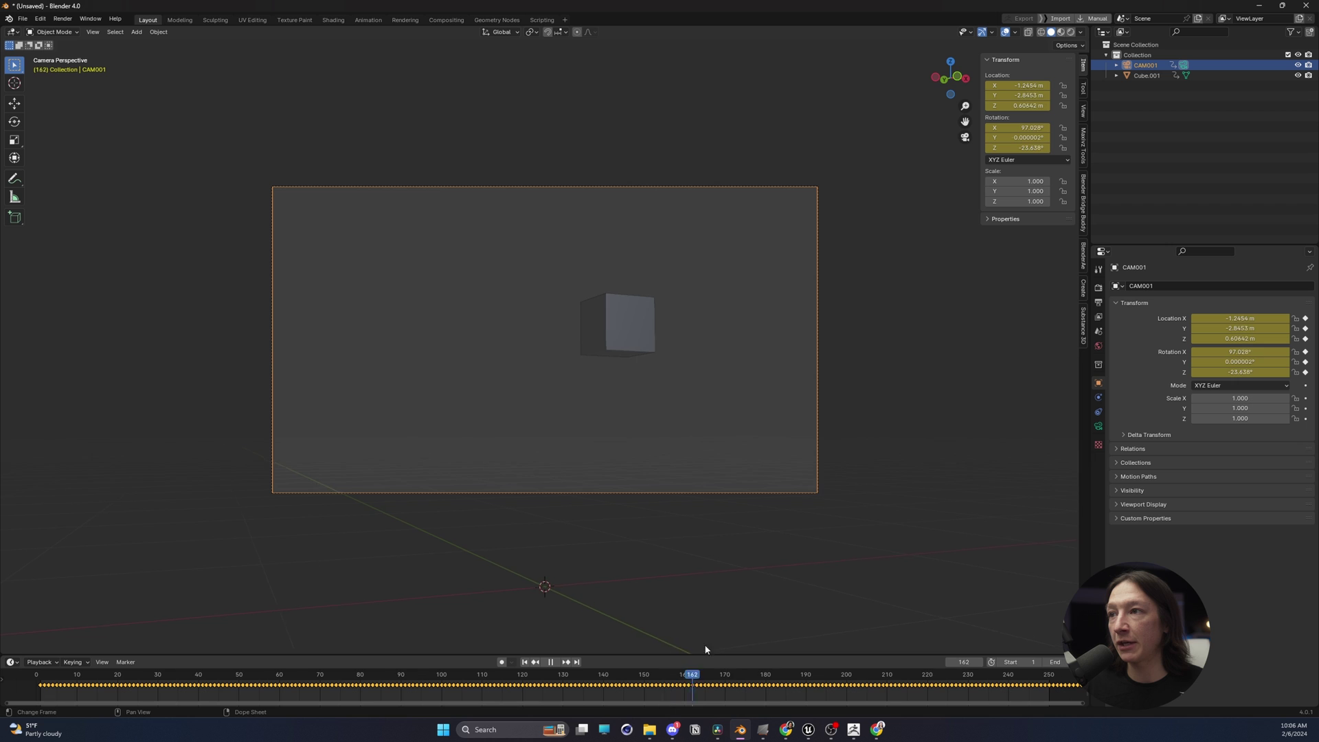
key(space)
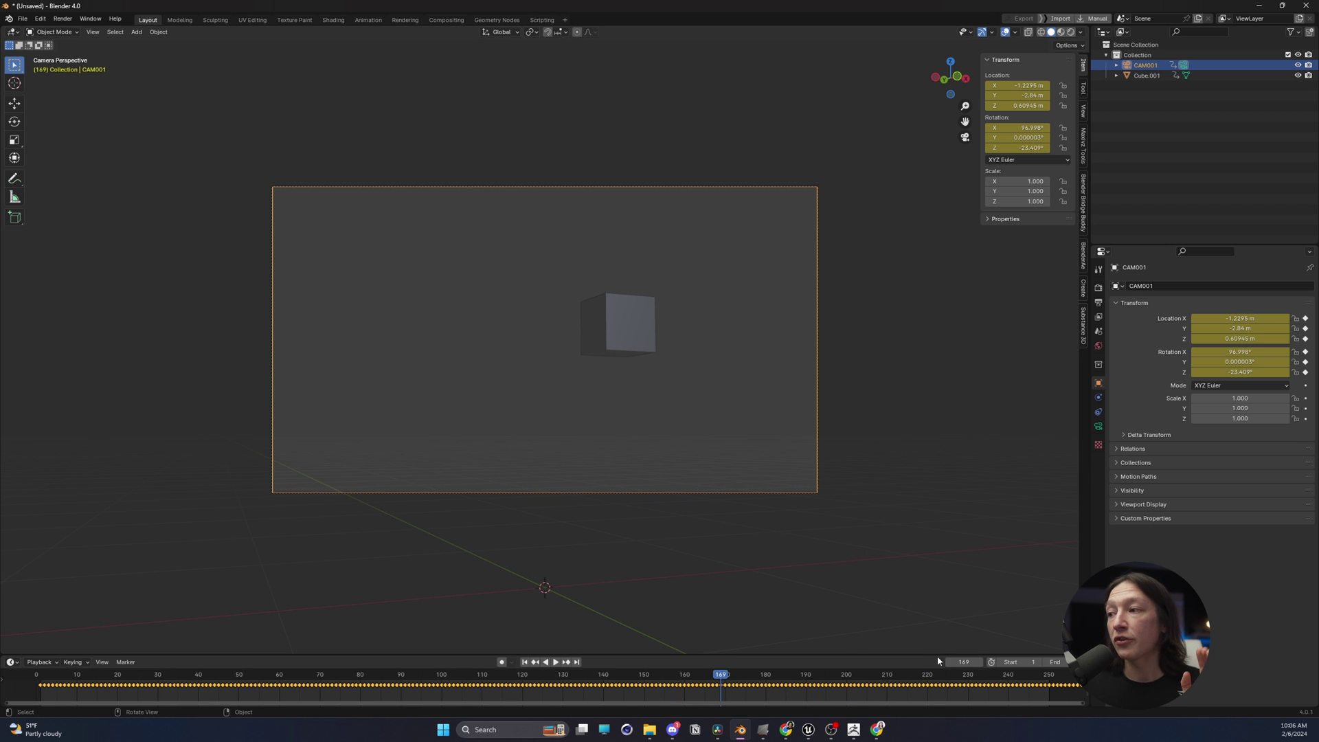
Set the scene end frame to 720 and scrub the camera move to frame 645
drag(769, 655, 730, 629)
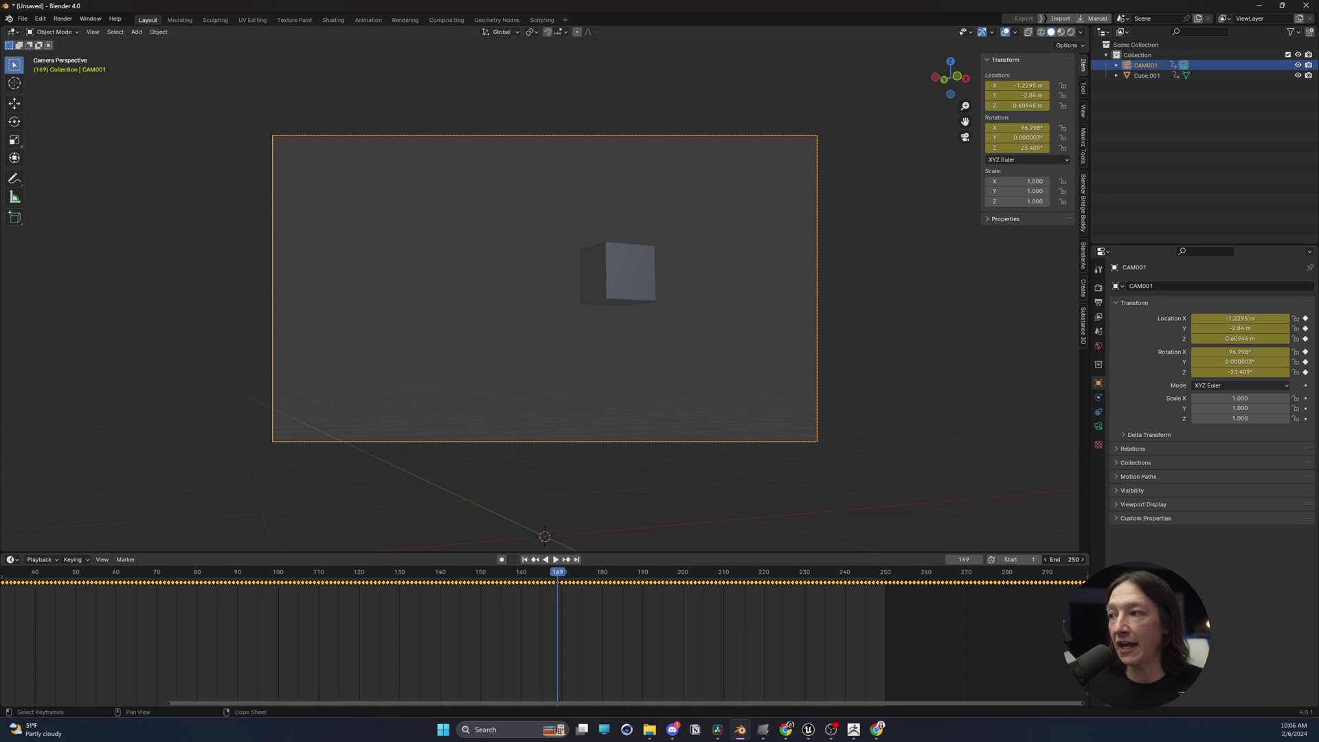
drag(1063, 559, 1071, 560)
double_click(1063, 559)
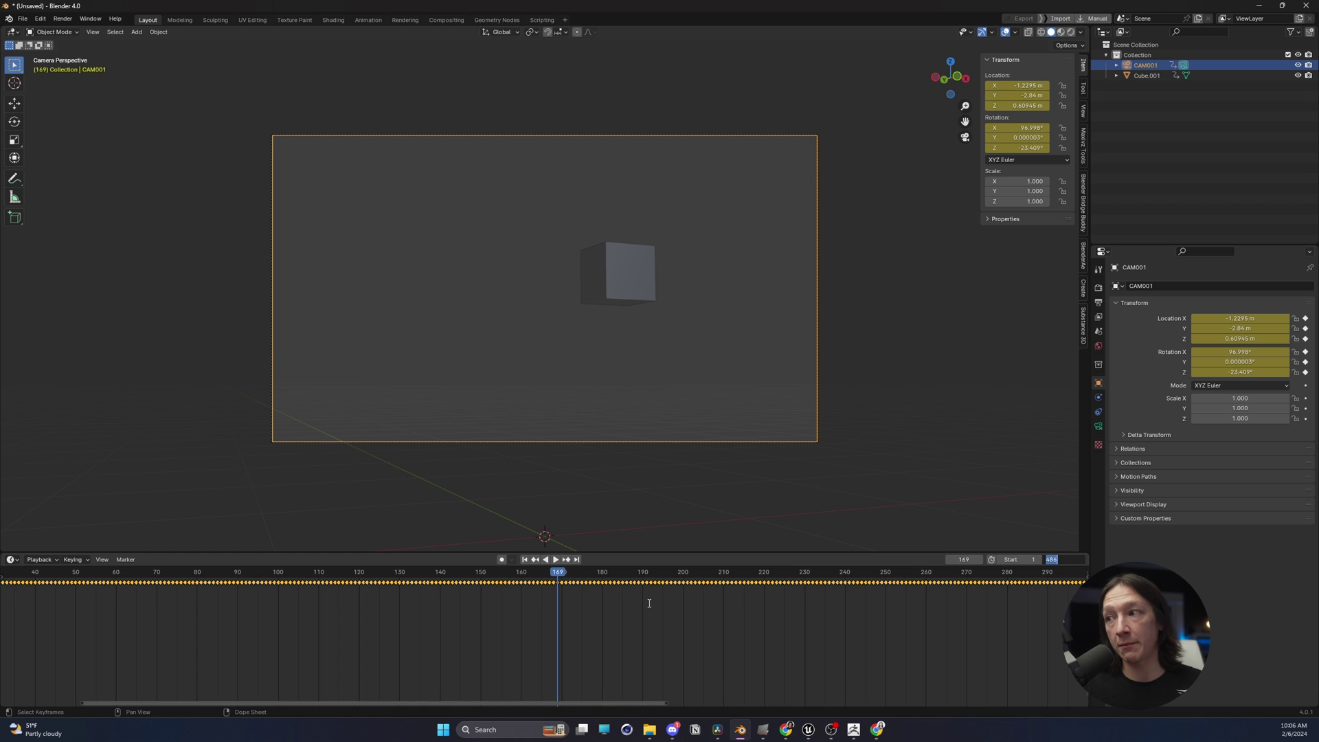
text(720)
key(Return)
scroll(647, 617, down, 8)
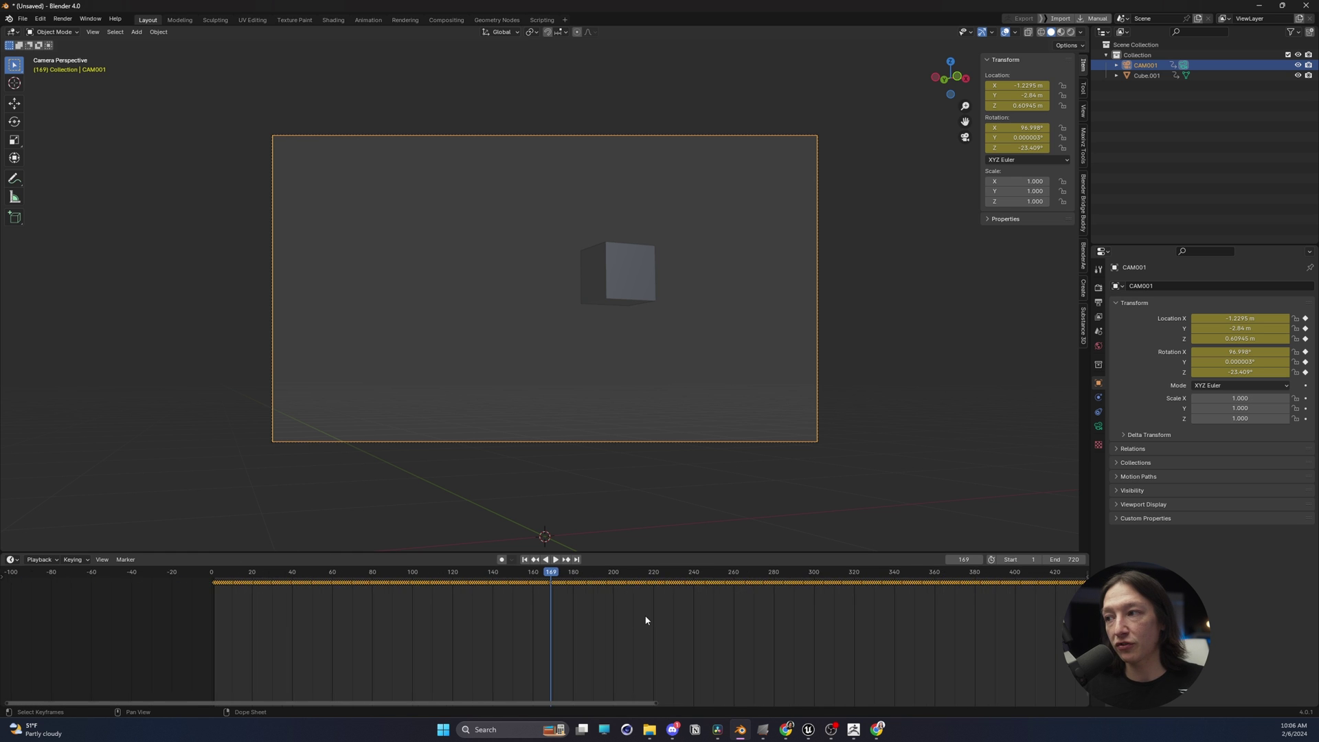
scroll(648, 617, down, 3)
scroll(701, 621, right, 3)
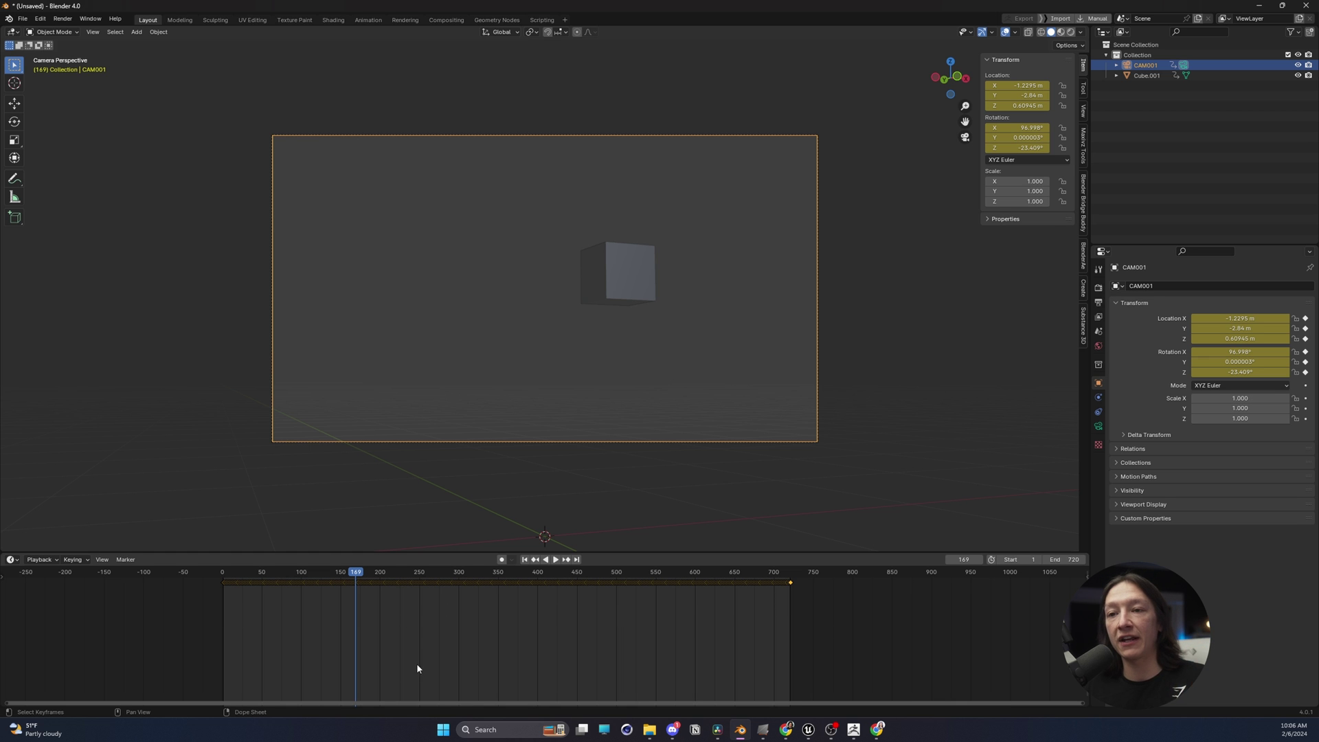
drag(265, 578, 730, 574)
key(Escape)
Export the scene as the Alembic file Unreal-Sword-Composite_ABC.abc
click(22, 19)
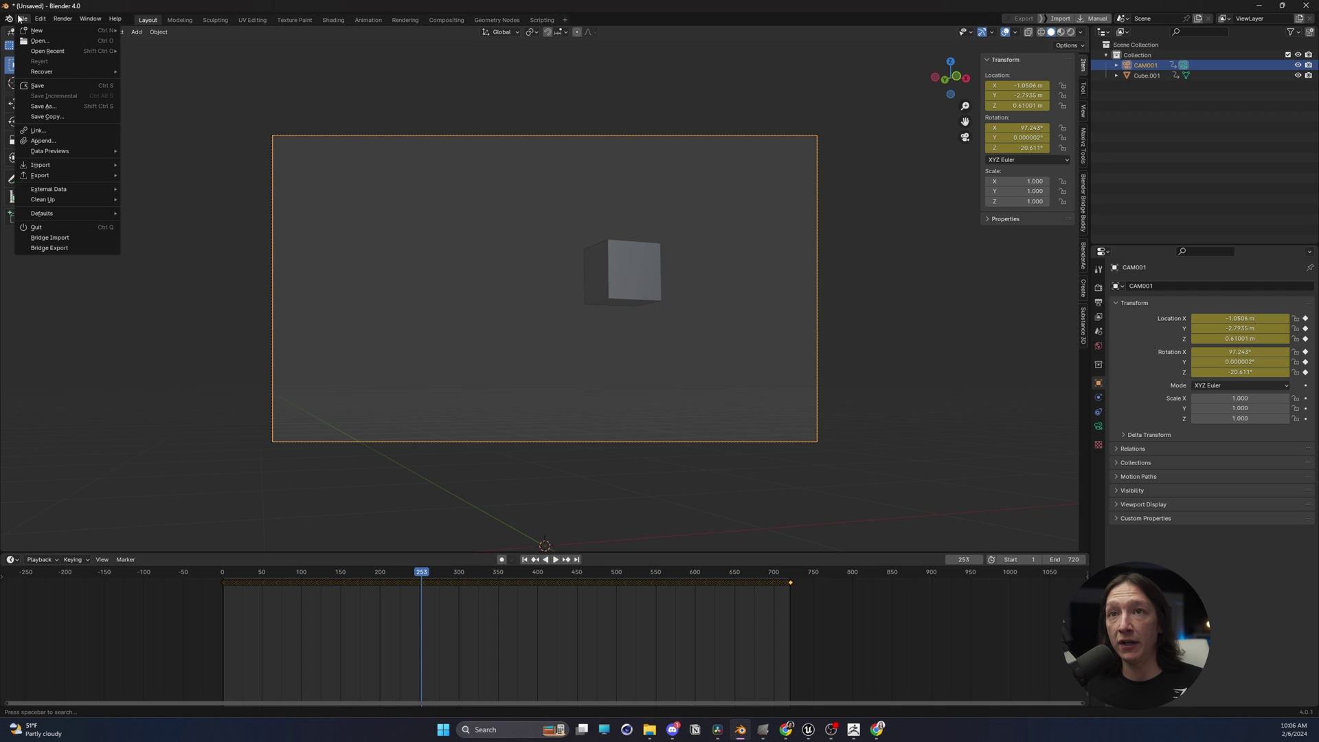
mouse_move(82, 176)
click(175, 184)
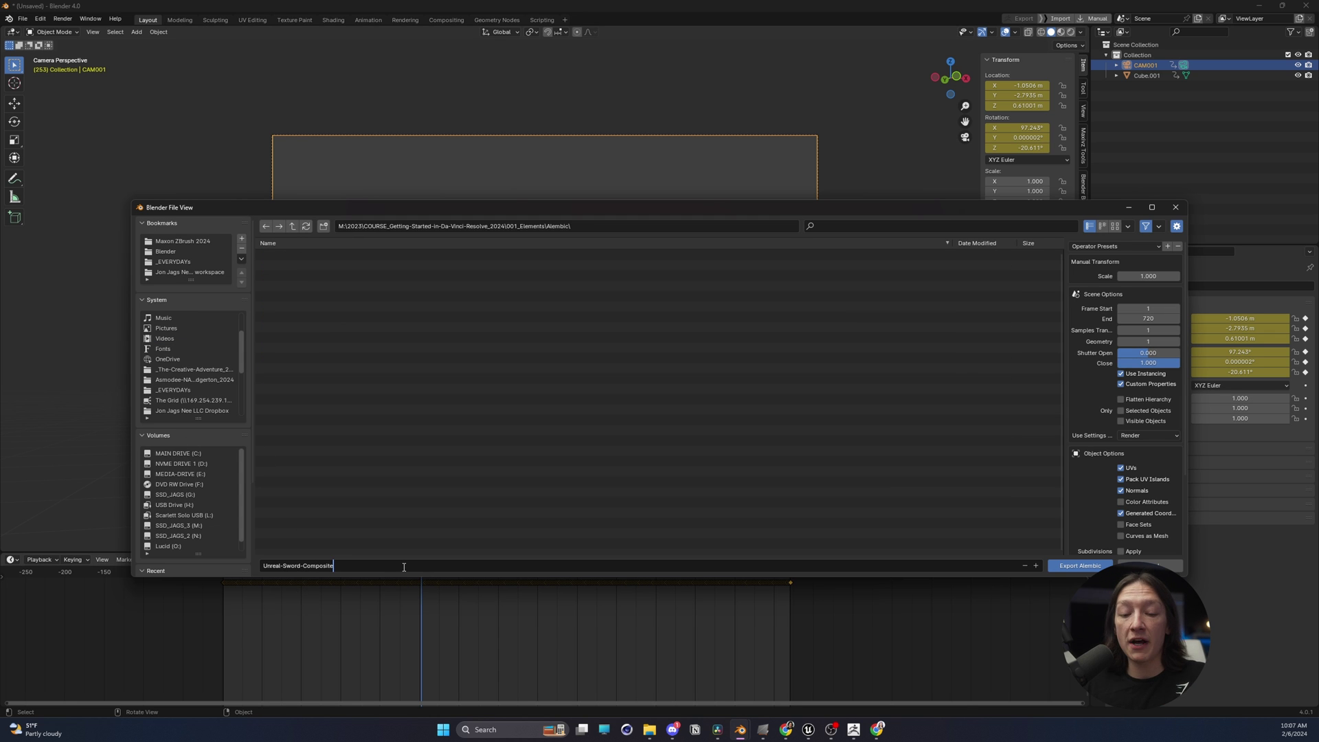
text(_ABC)
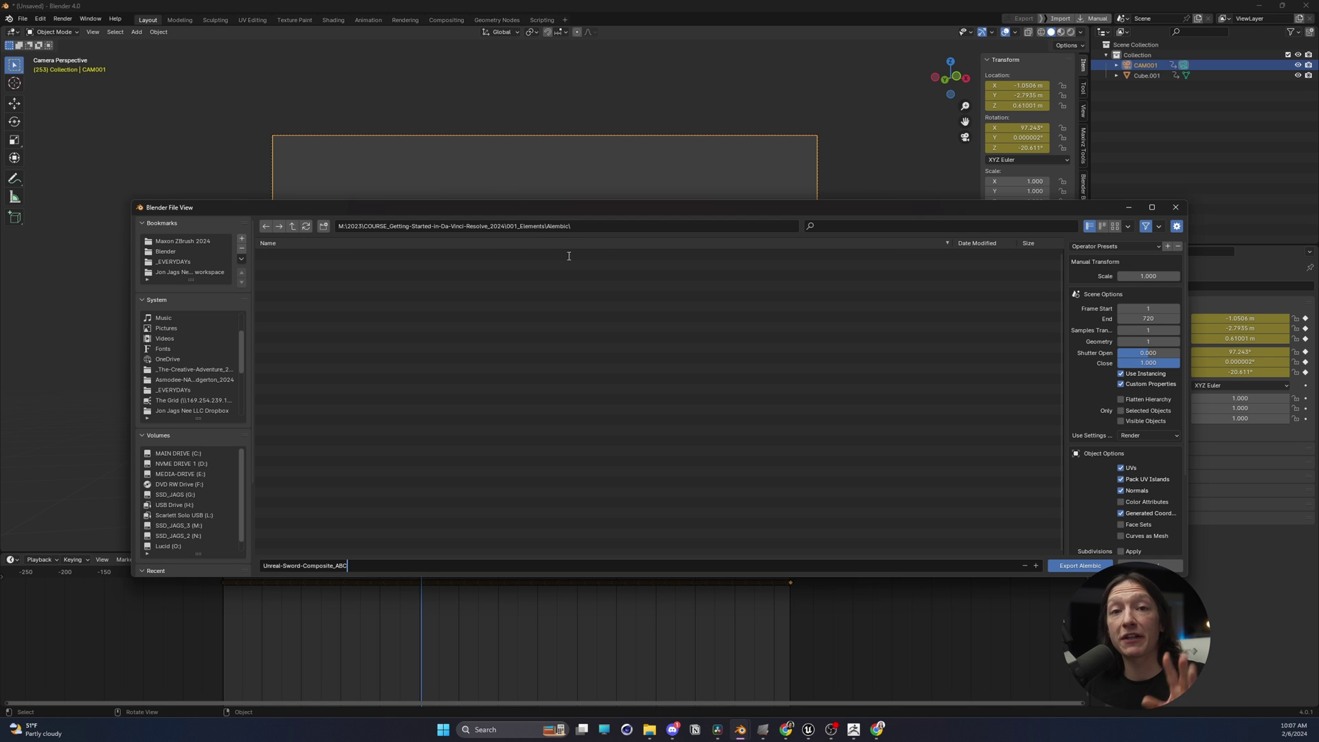
click(1079, 569)
click(1081, 570)
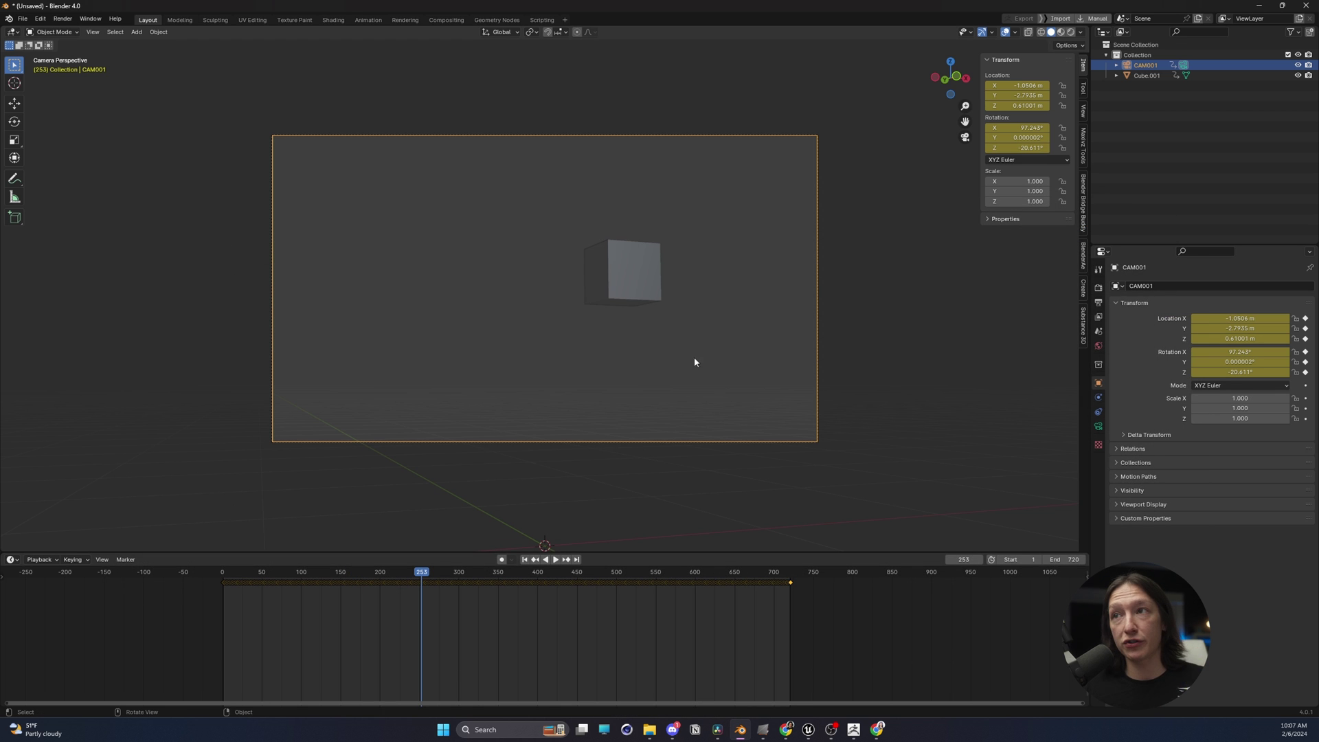
Return from Blender and open the exported .abc camera file as a Fusion Alembic scene
click(1259, 7)
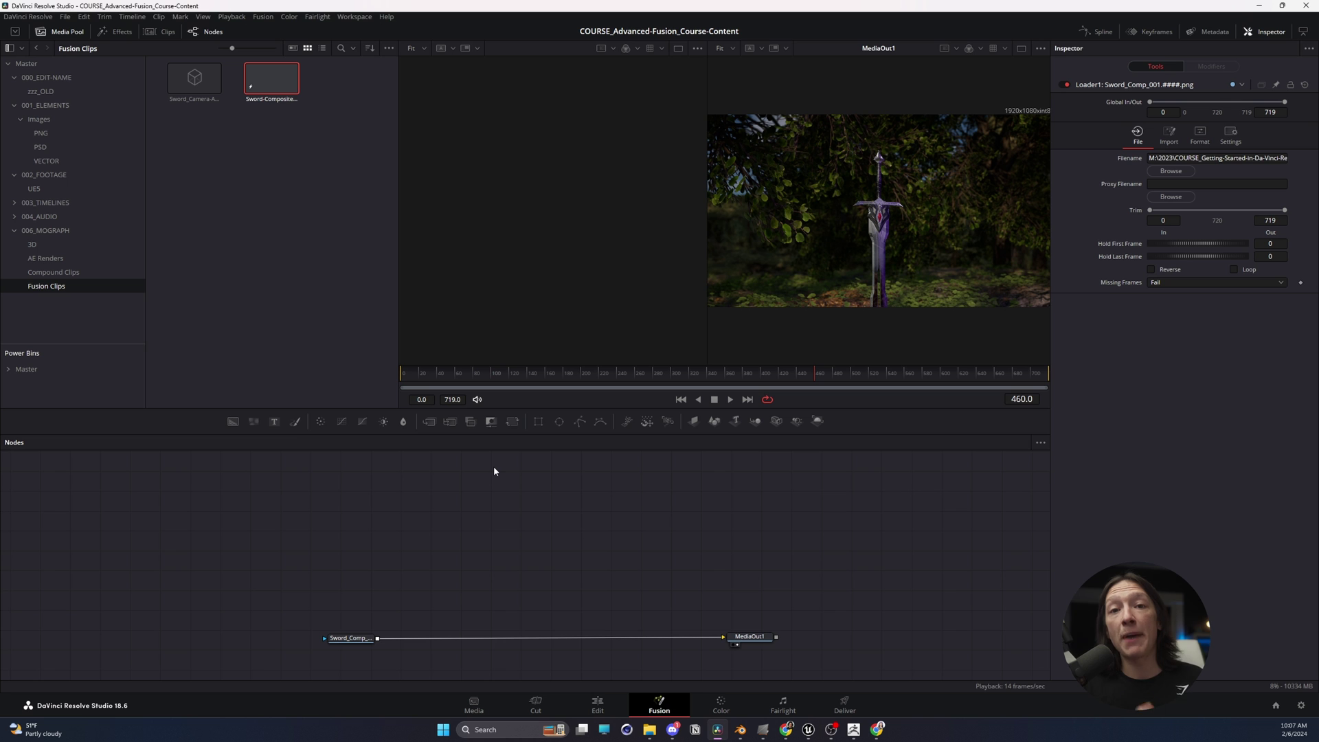
click(263, 16)
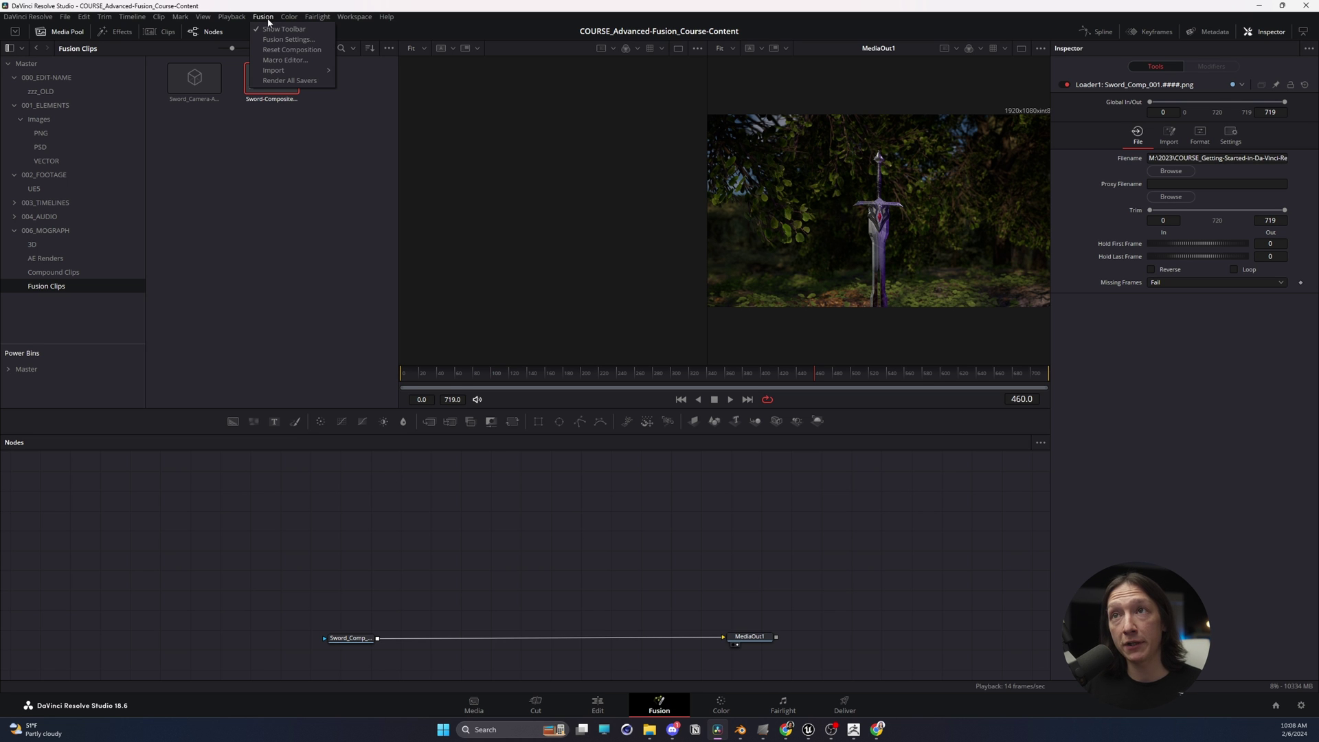
mouse_move(309, 71)
click(349, 71)
scroll(103, 381, down, 4)
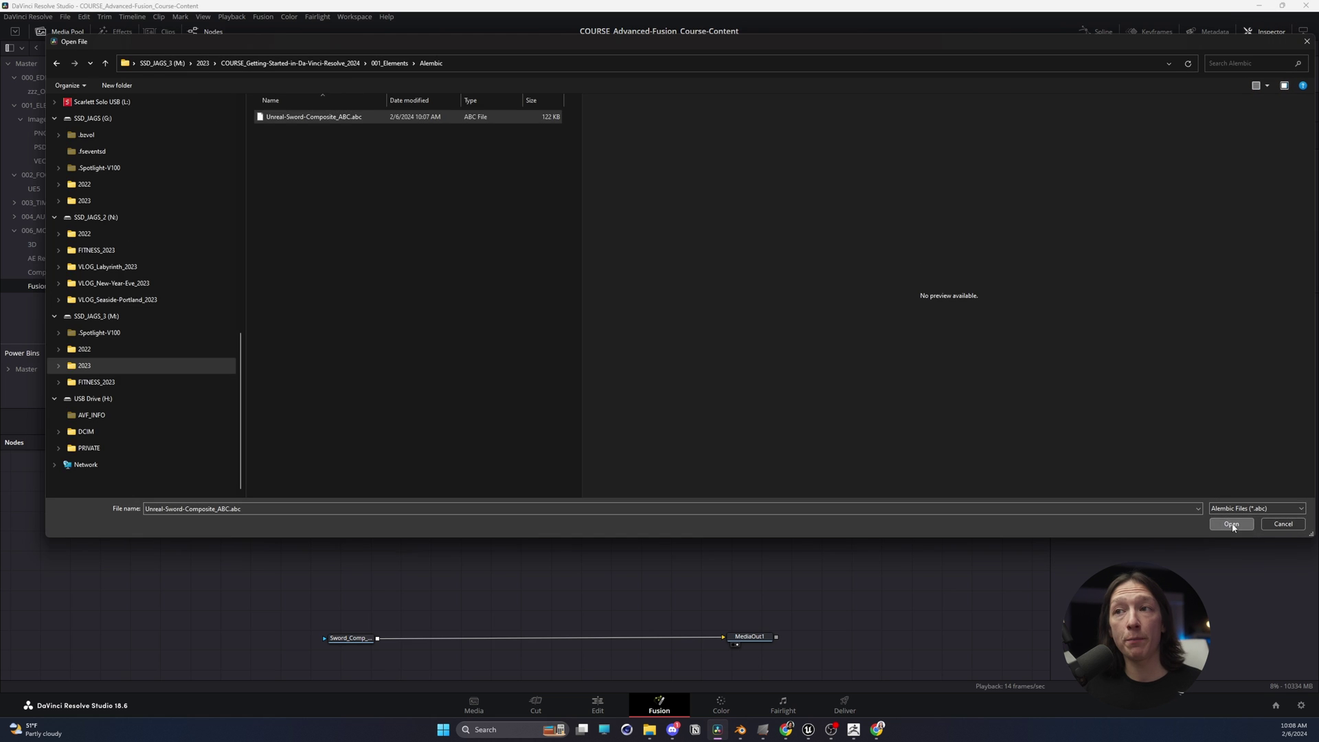
click(1225, 524)
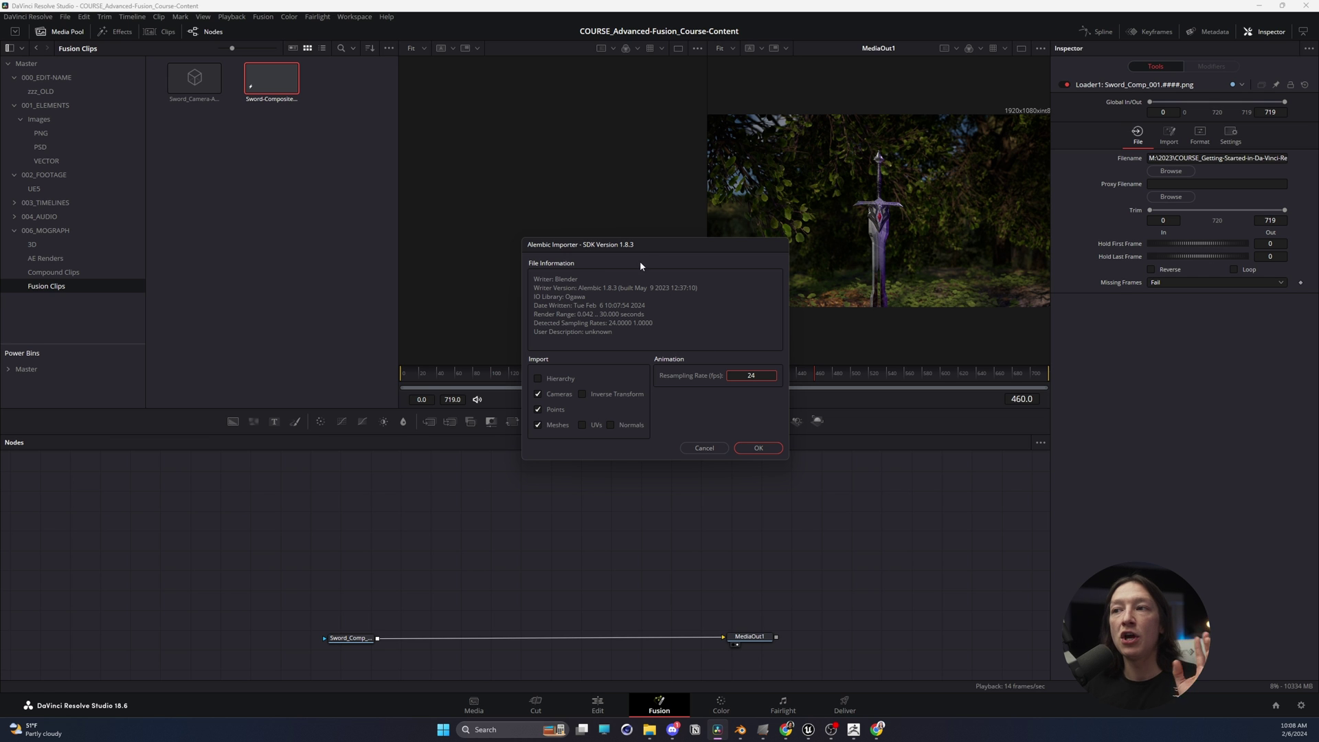
Accept the Alembic import and bring the imported CAM001, Cube_001 and Merge3D4 nodes into view
click(759, 448)
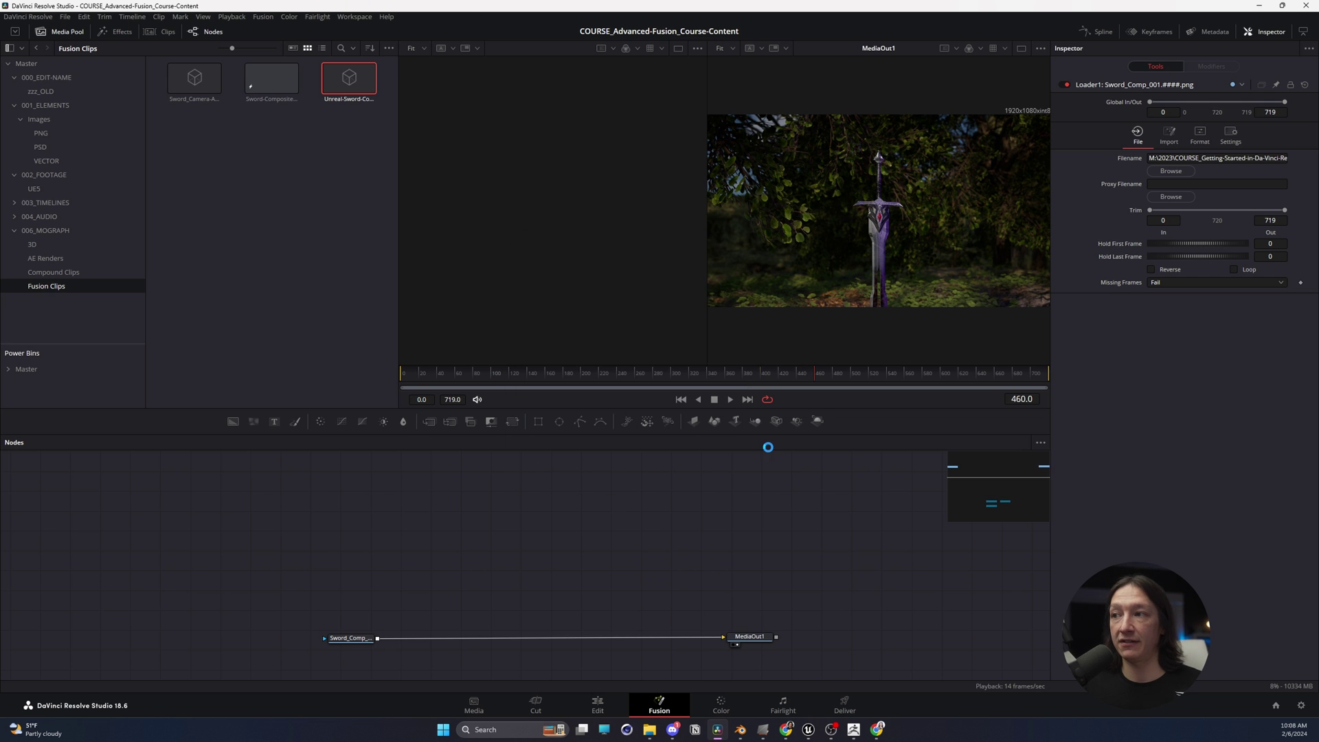
click(996, 504)
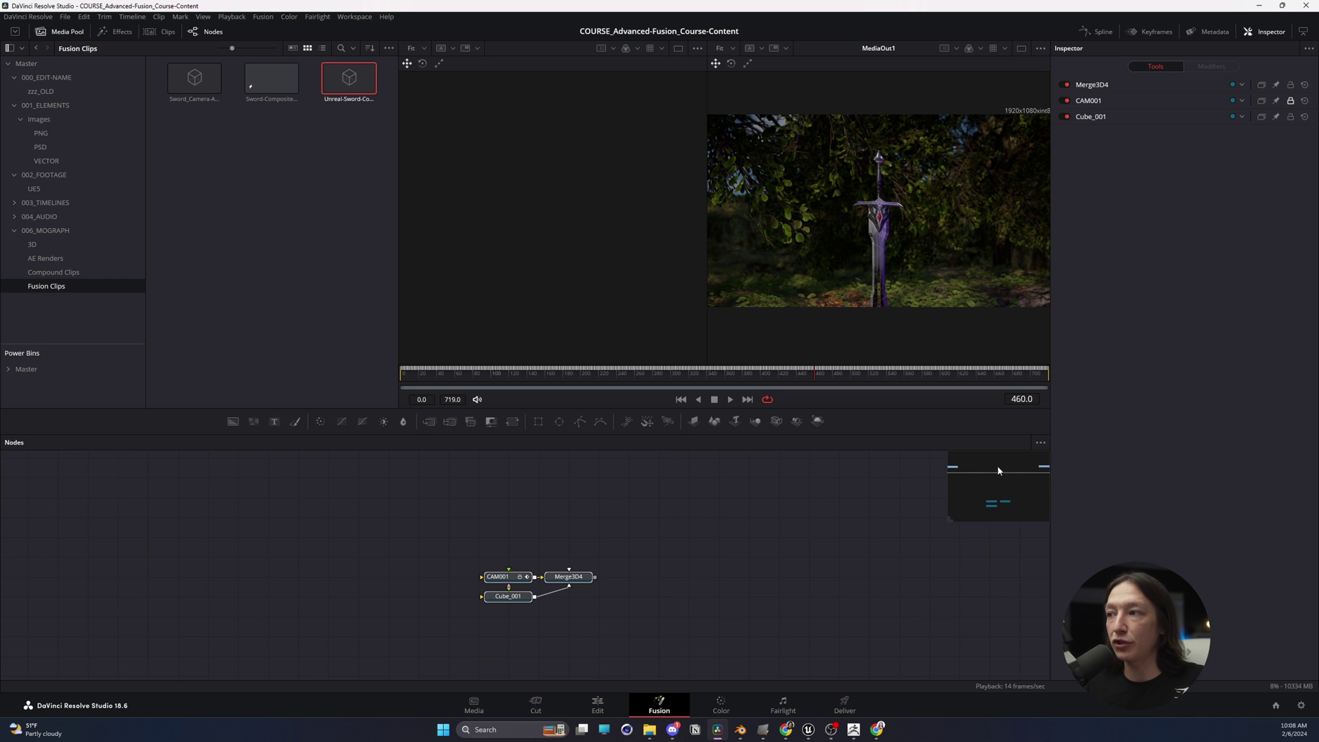
drag(447, 516, 643, 606)
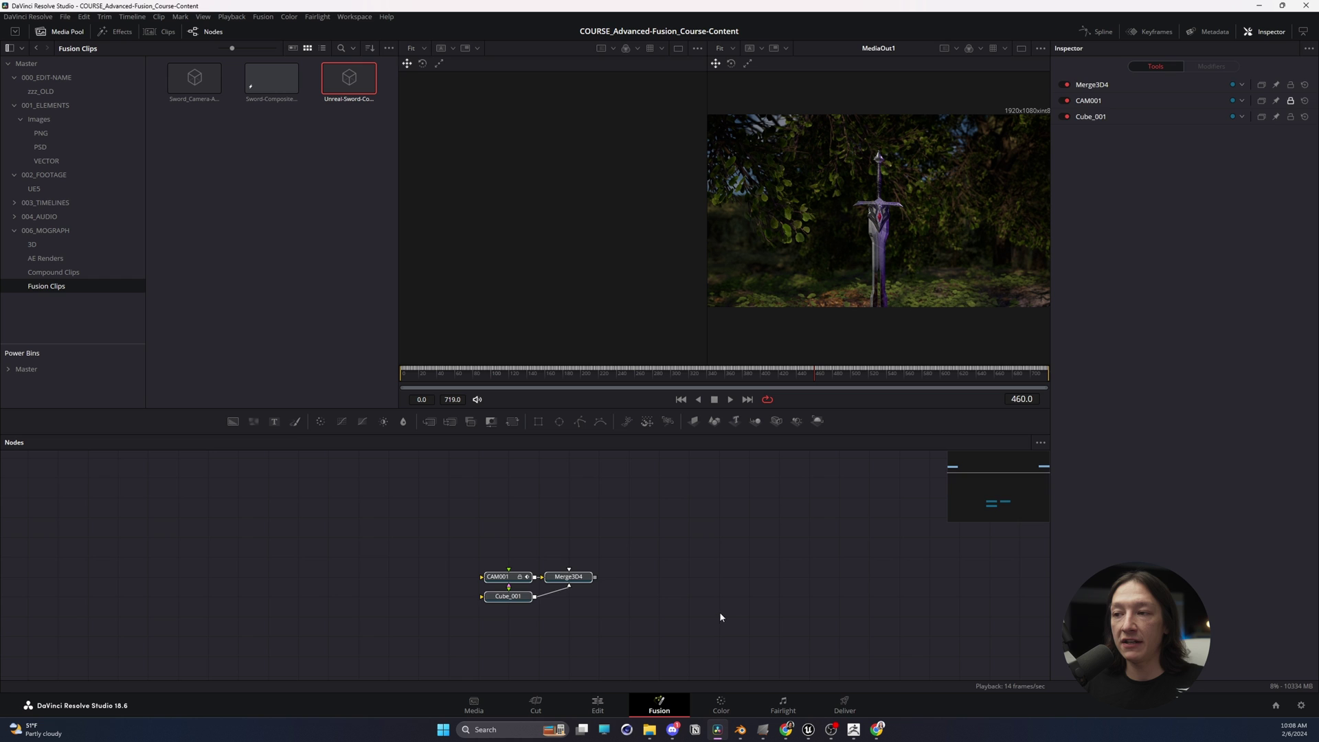
key(Delete)
drag(951, 489, 962, 482)
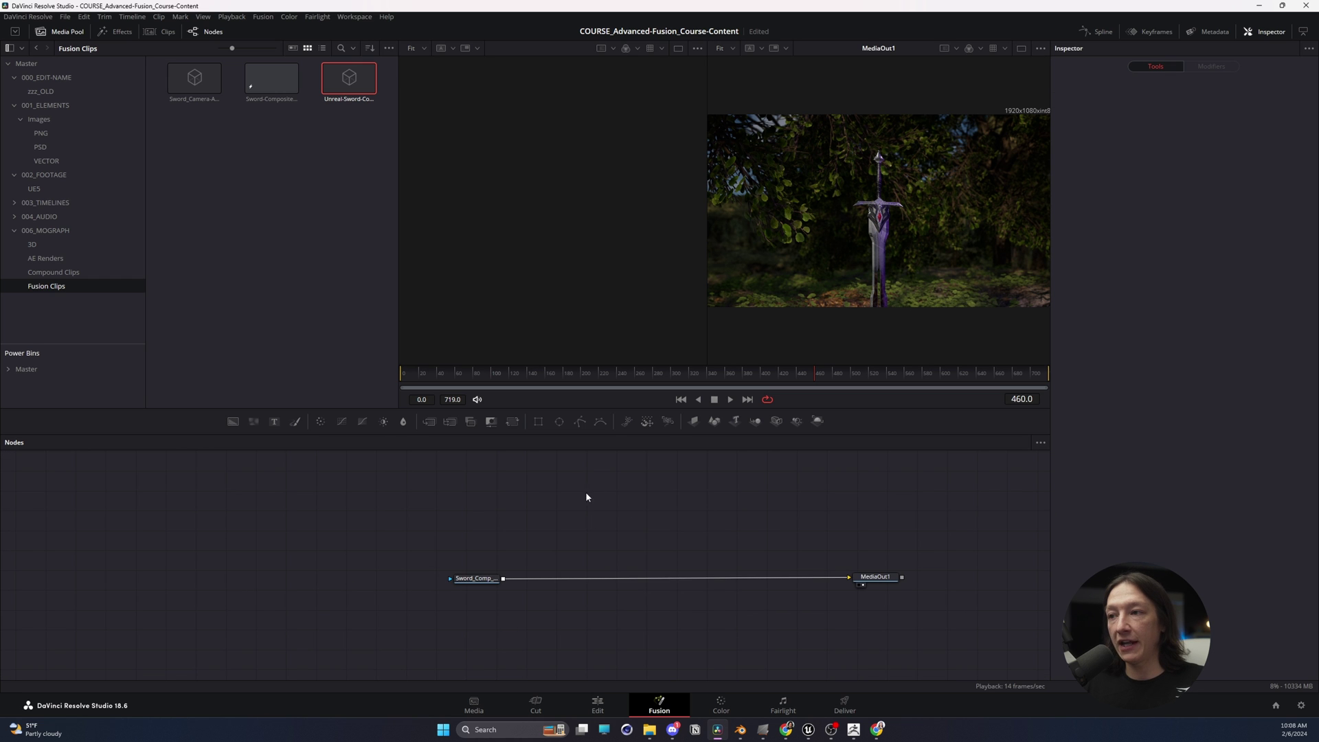
key(ctrl+z)
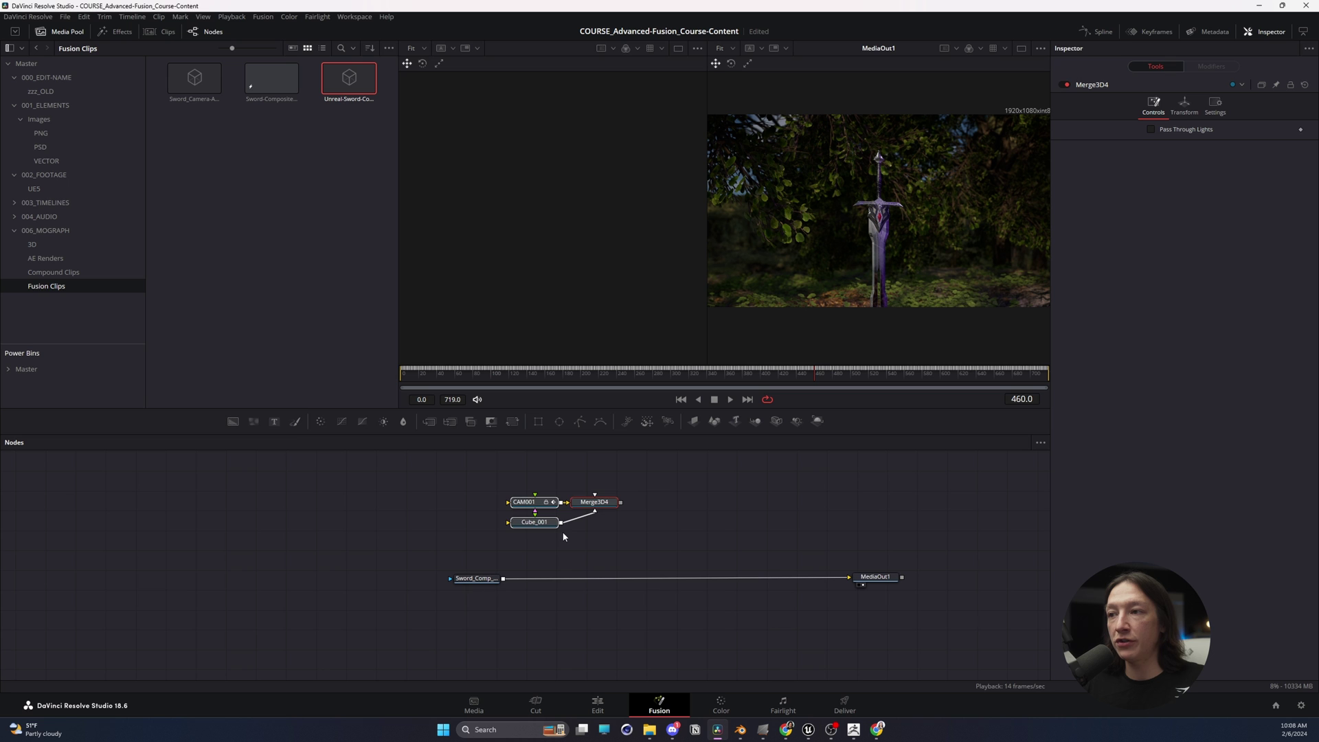
Group CAM001, Cube_001 and Merge3D4 together above the Sword_Comp–MediaOut1 chain
drag(561, 477, 470, 524)
drag(604, 506, 566, 507)
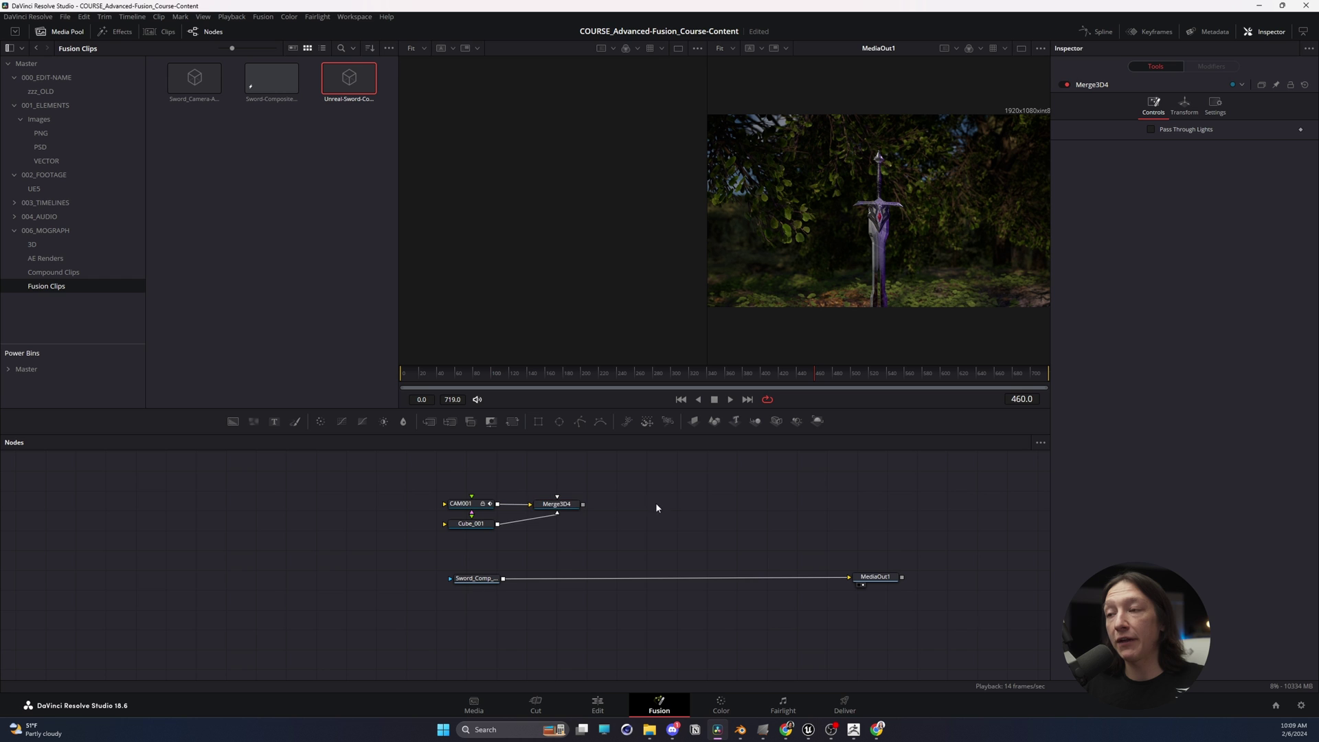
drag(754, 420, 660, 499)
key(Delete)
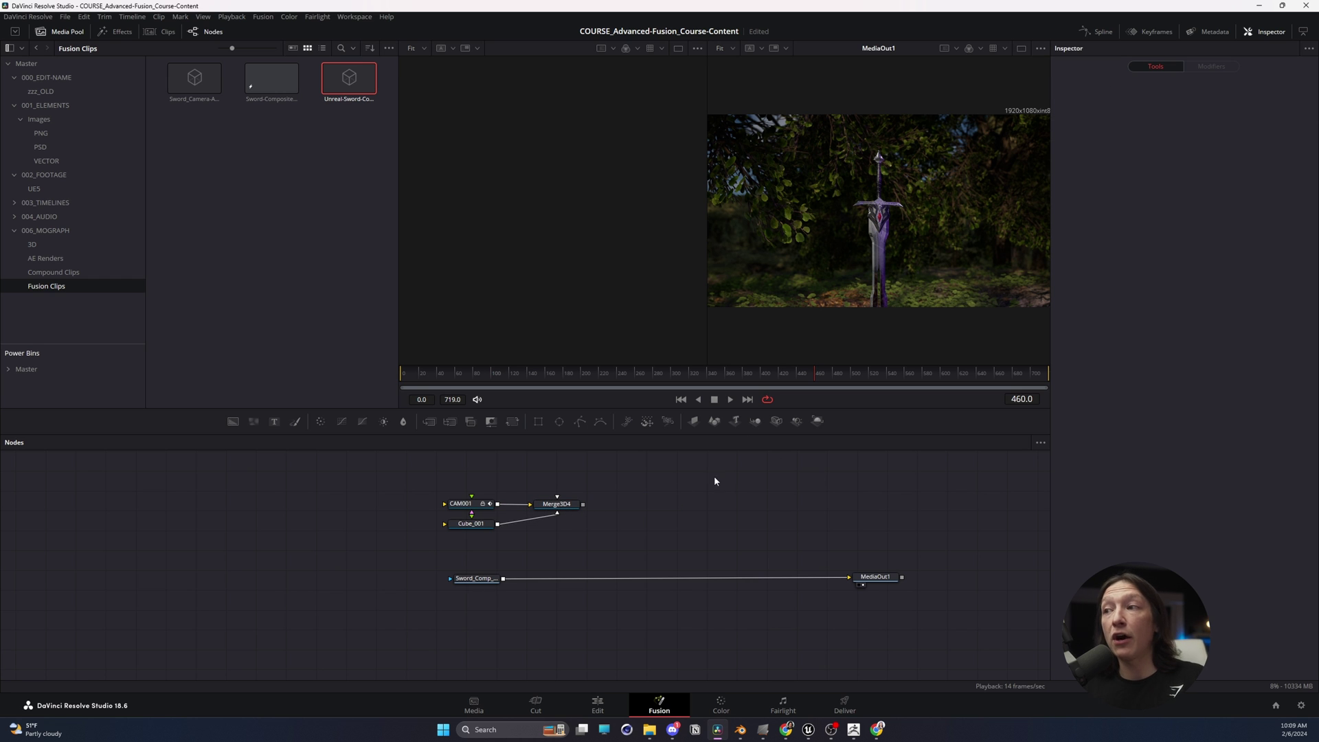
Add a Renderer3D1 node fed by Merge3D4 and view the 3D scene at frame 124
click(817, 420)
drag(584, 504, 648, 502)
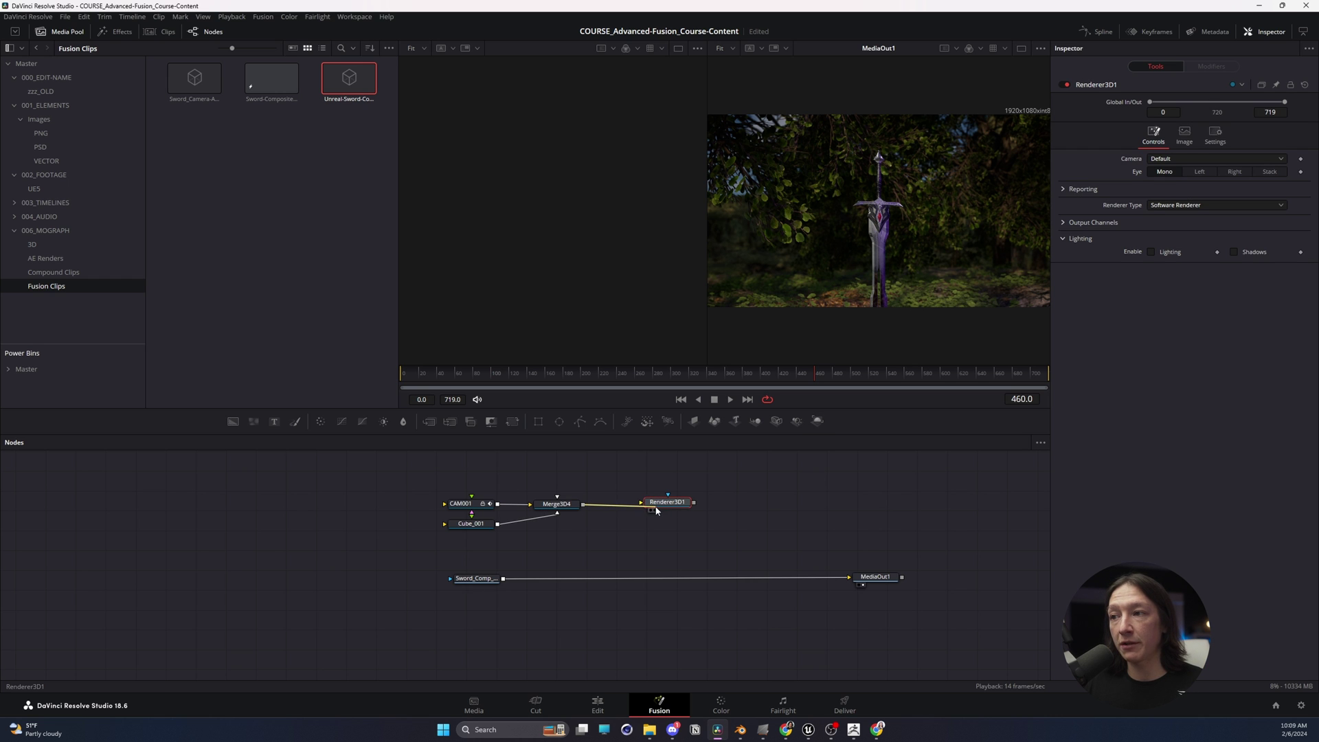
click(570, 509)
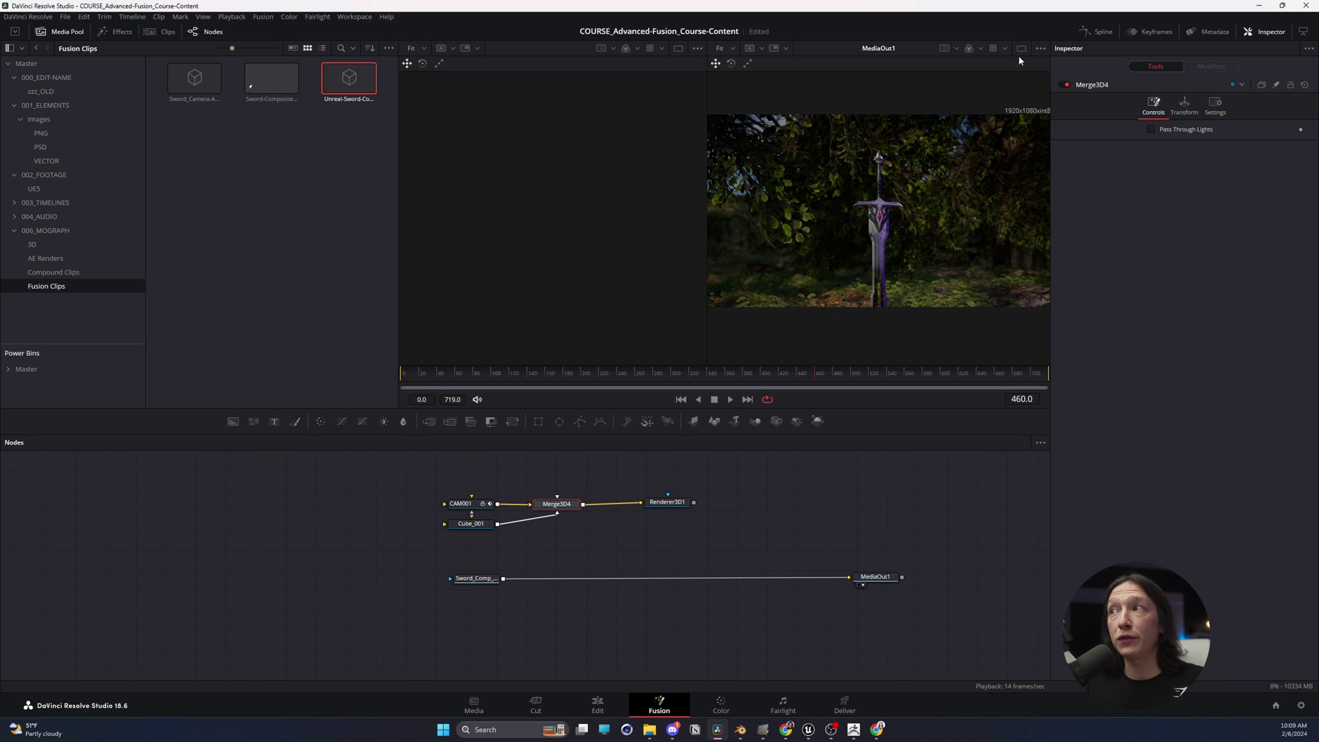
key(1)
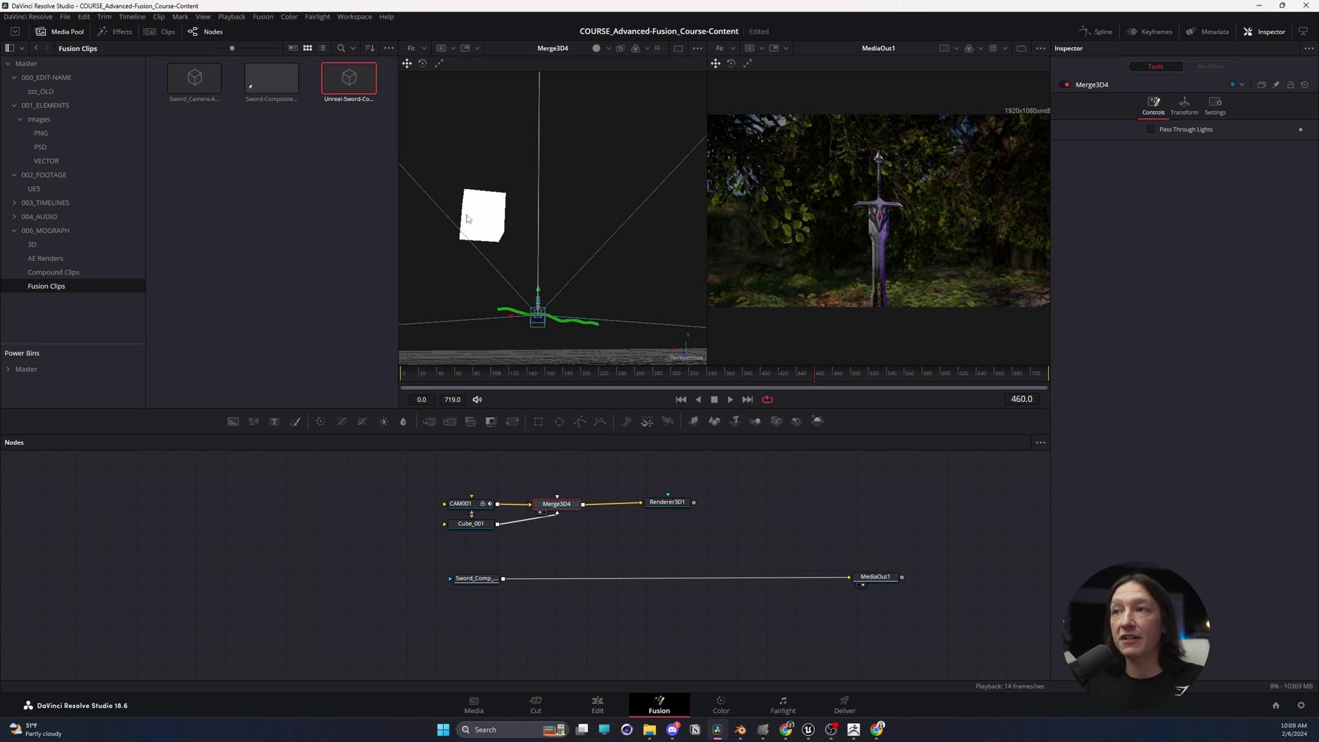
mouse_move(493, 377)
mouse_down()
mouse_move(627, 374)
mouse_move(513, 385)
mouse_up()
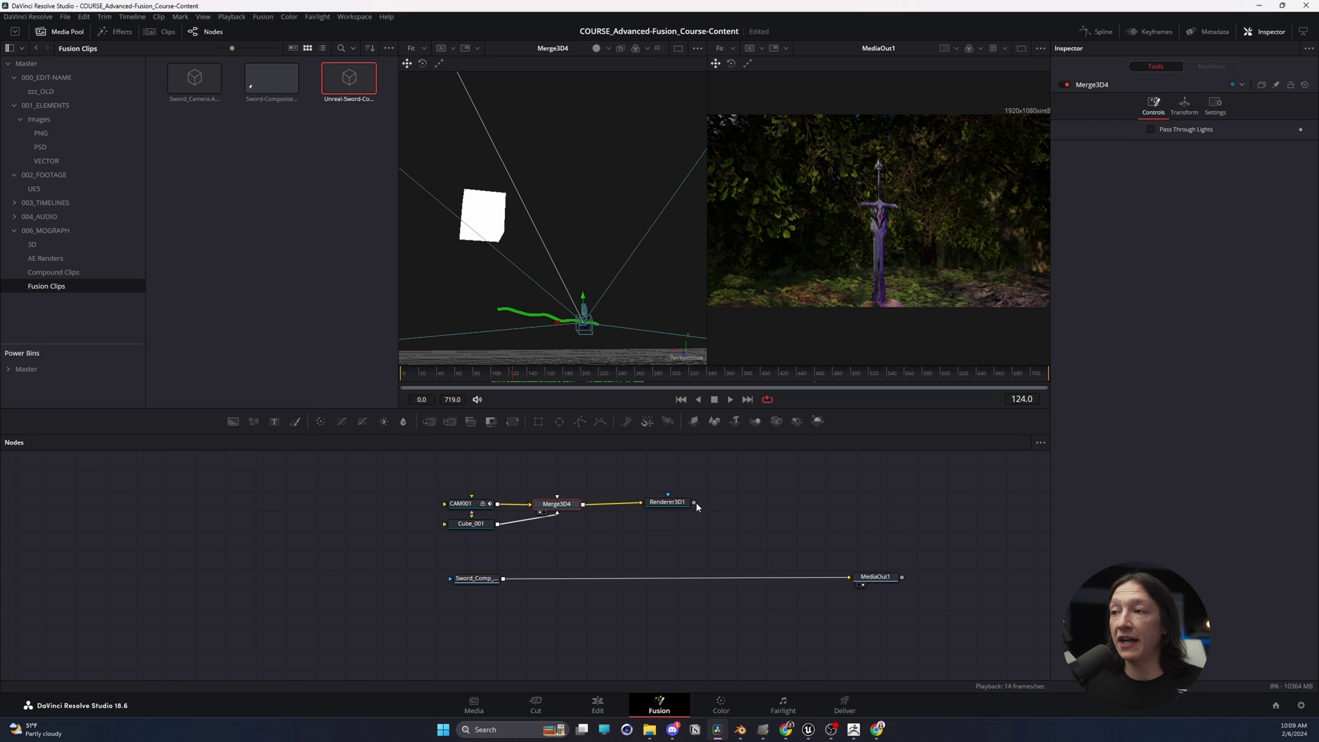
Merge the Renderer3D1 output over the Sword_Comp footage, creating Merge1
drag(693, 502, 690, 561)
drag(694, 502, 515, 589)
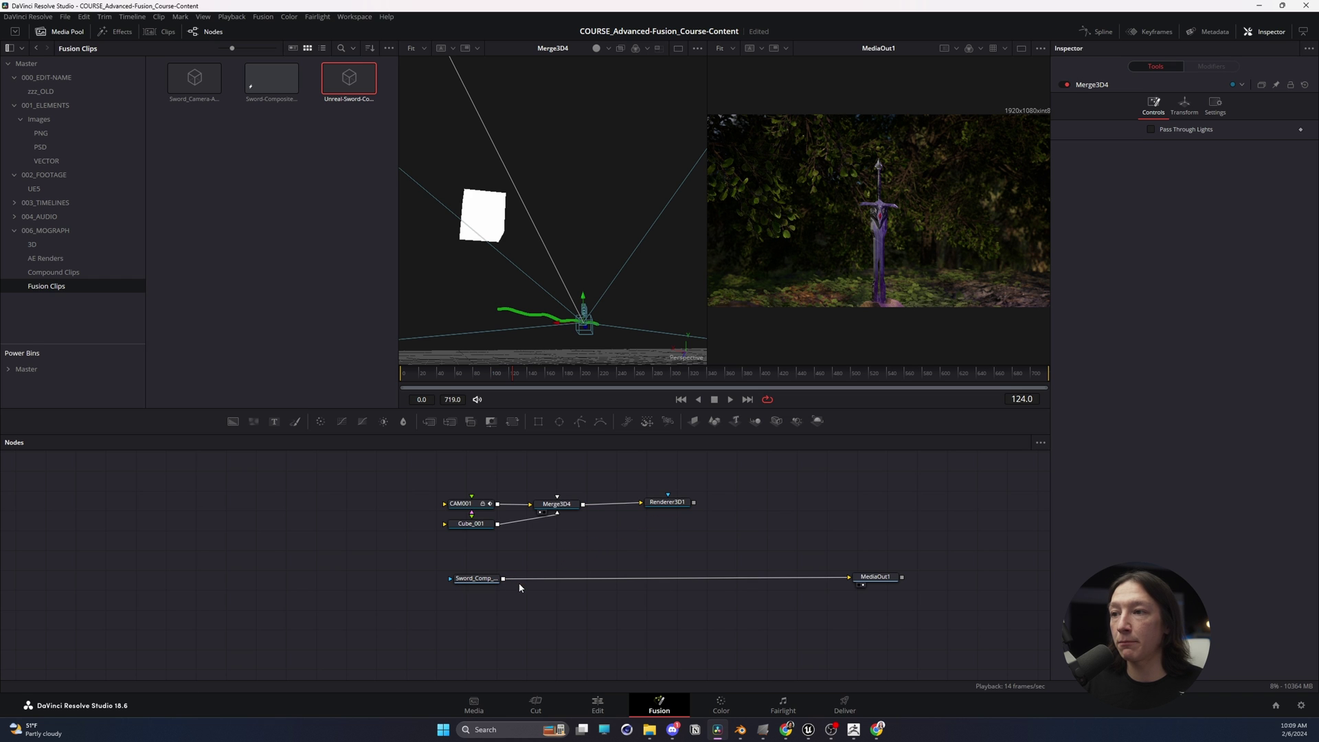
drag(694, 502, 505, 583)
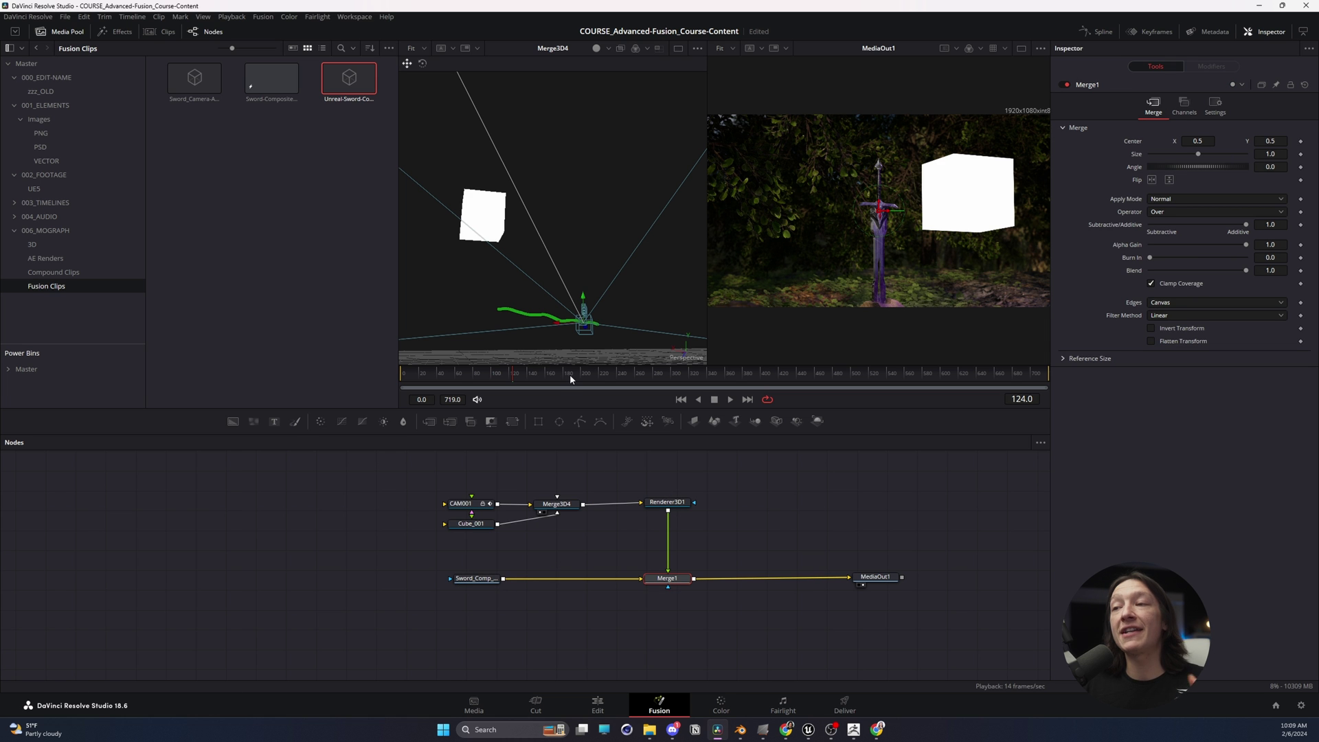
drag(570, 378, 486, 393)
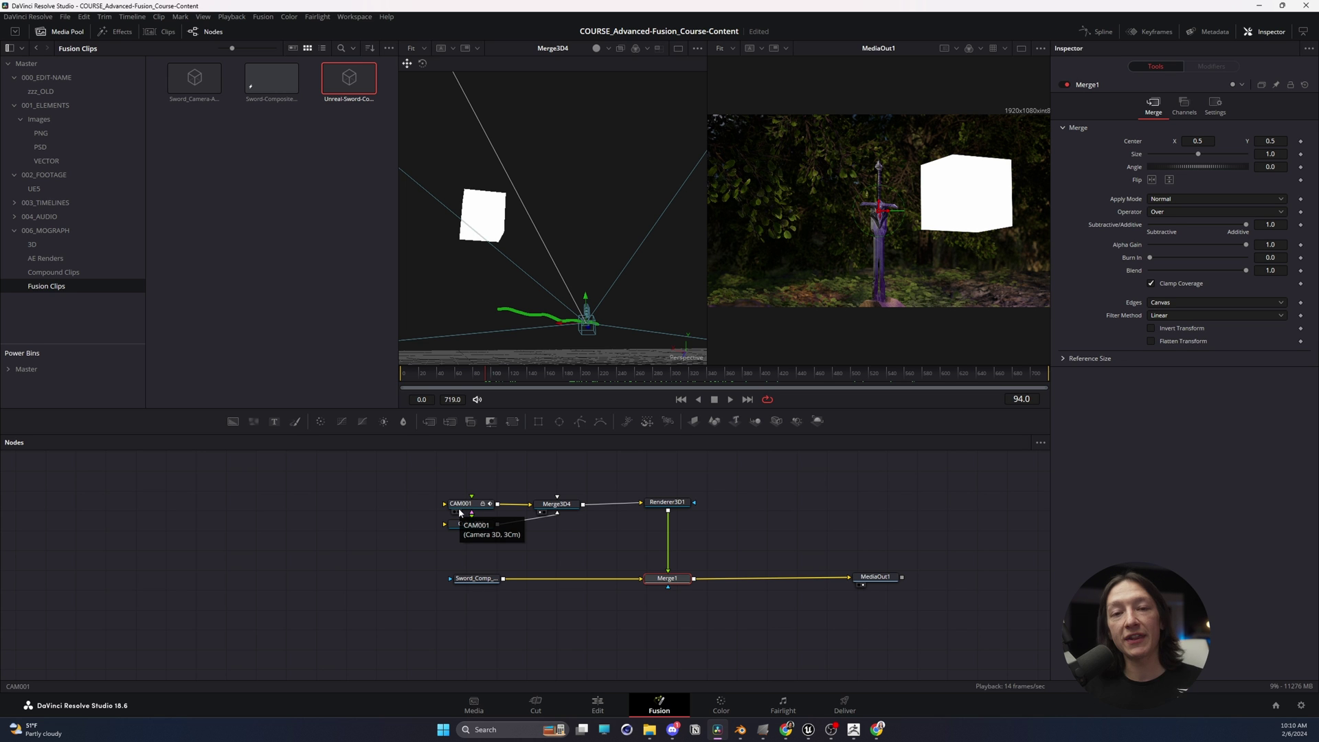
Move Cube_001 clear of the camera, check its Transform values, and select Merge3D4
drag(479, 534, 479, 486)
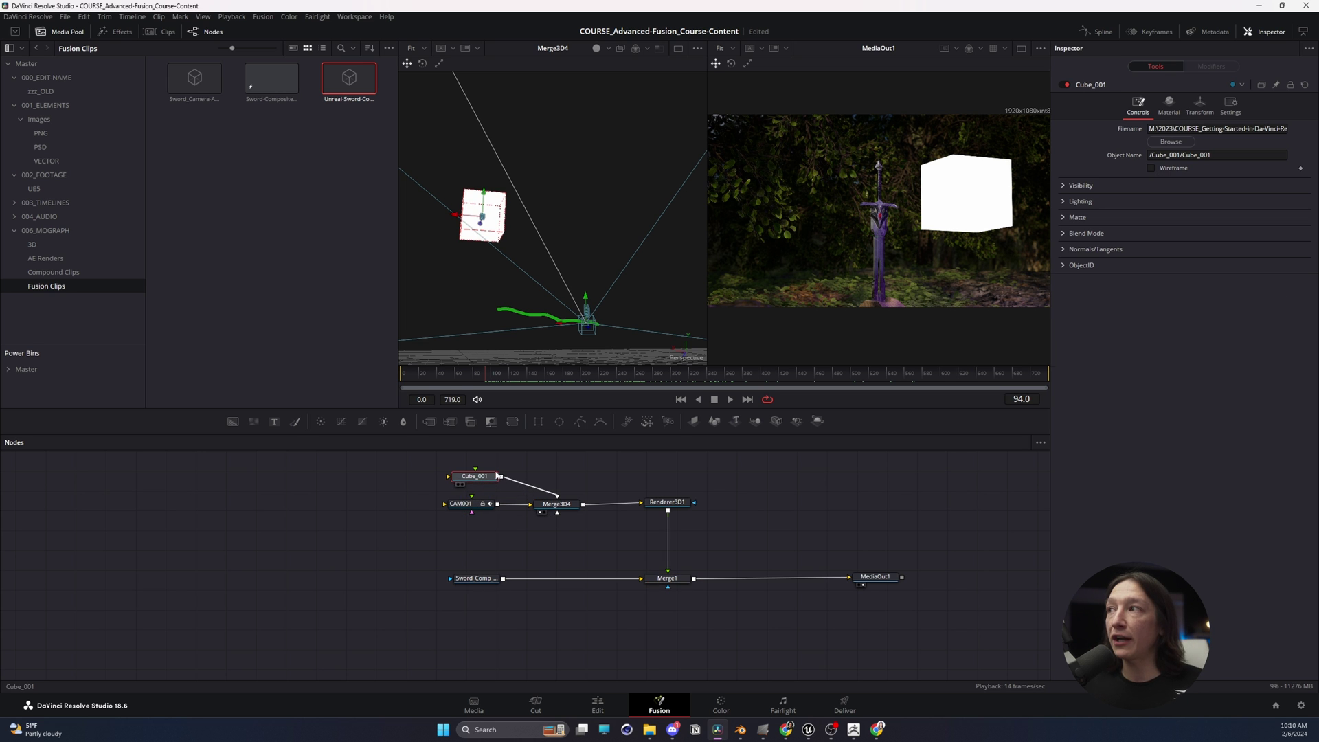
click(1198, 104)
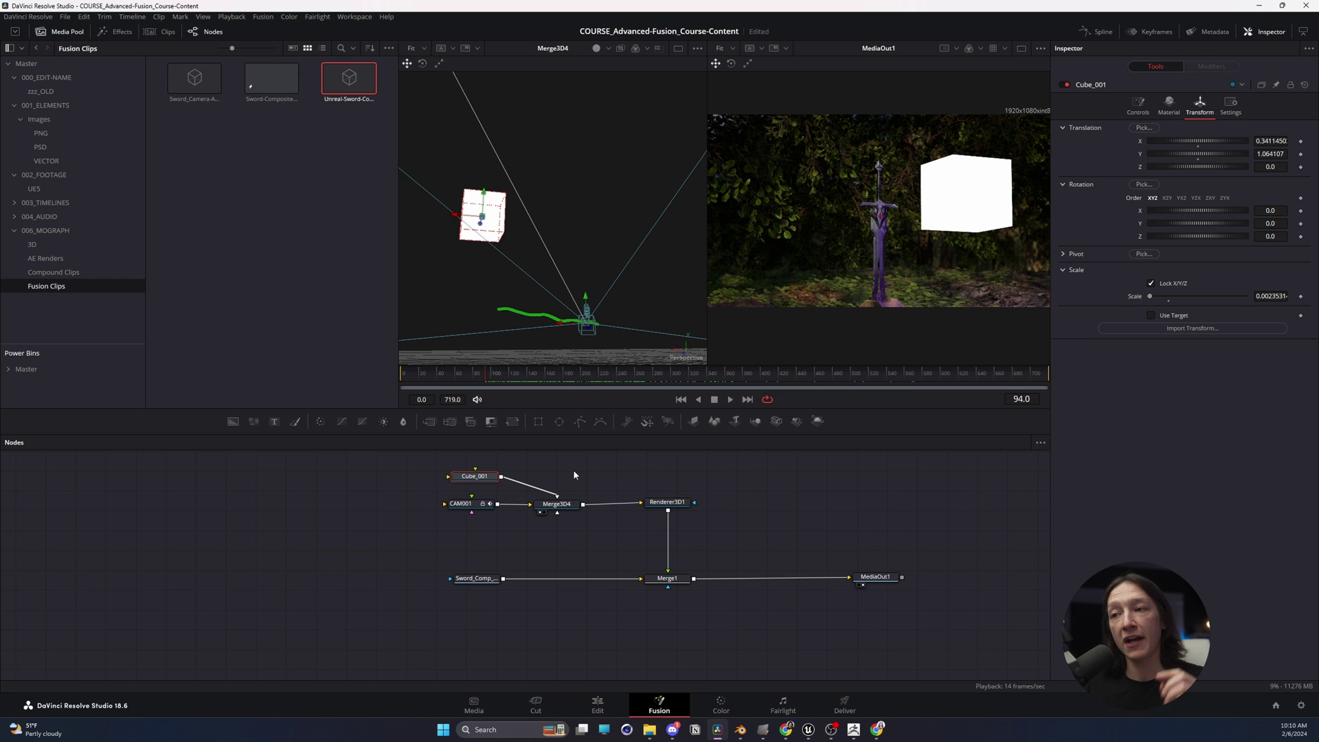
click(567, 507)
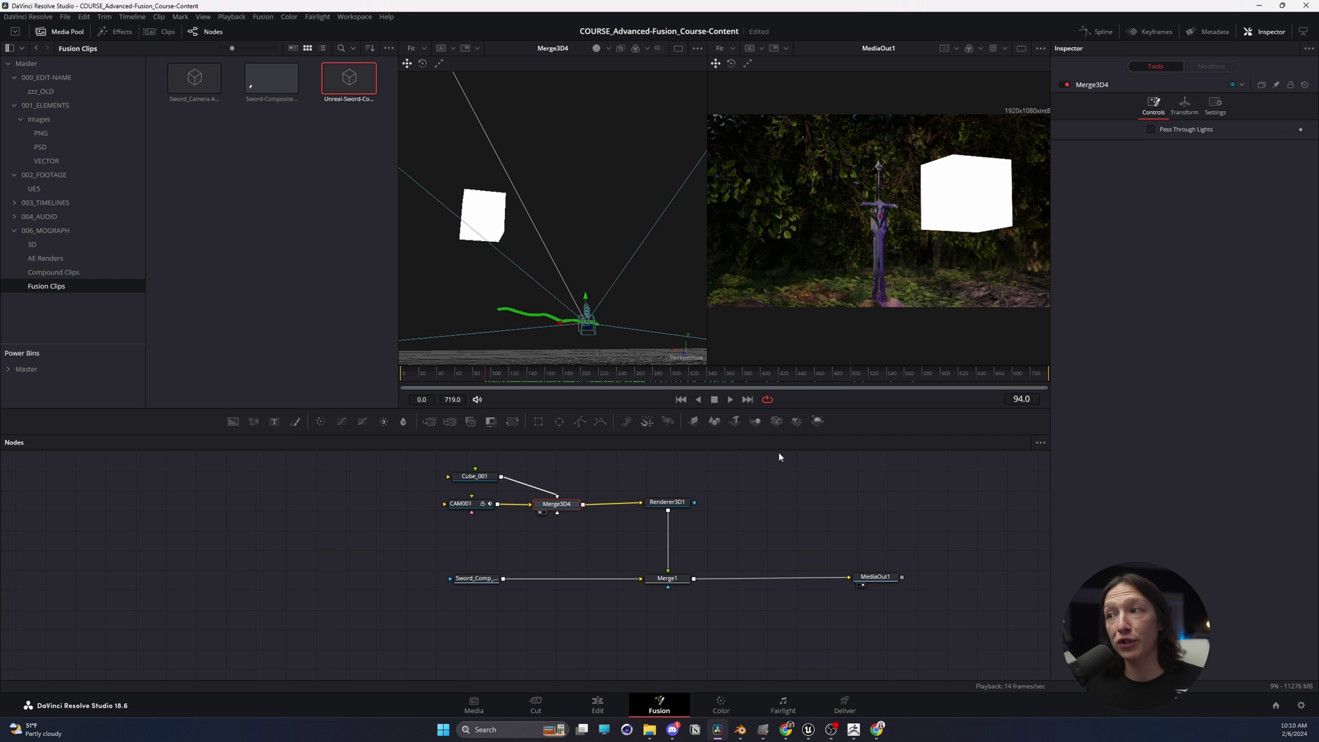
Add a Text3D1 node above Merge3D4 and set its text to 'Talon'
click(736, 422)
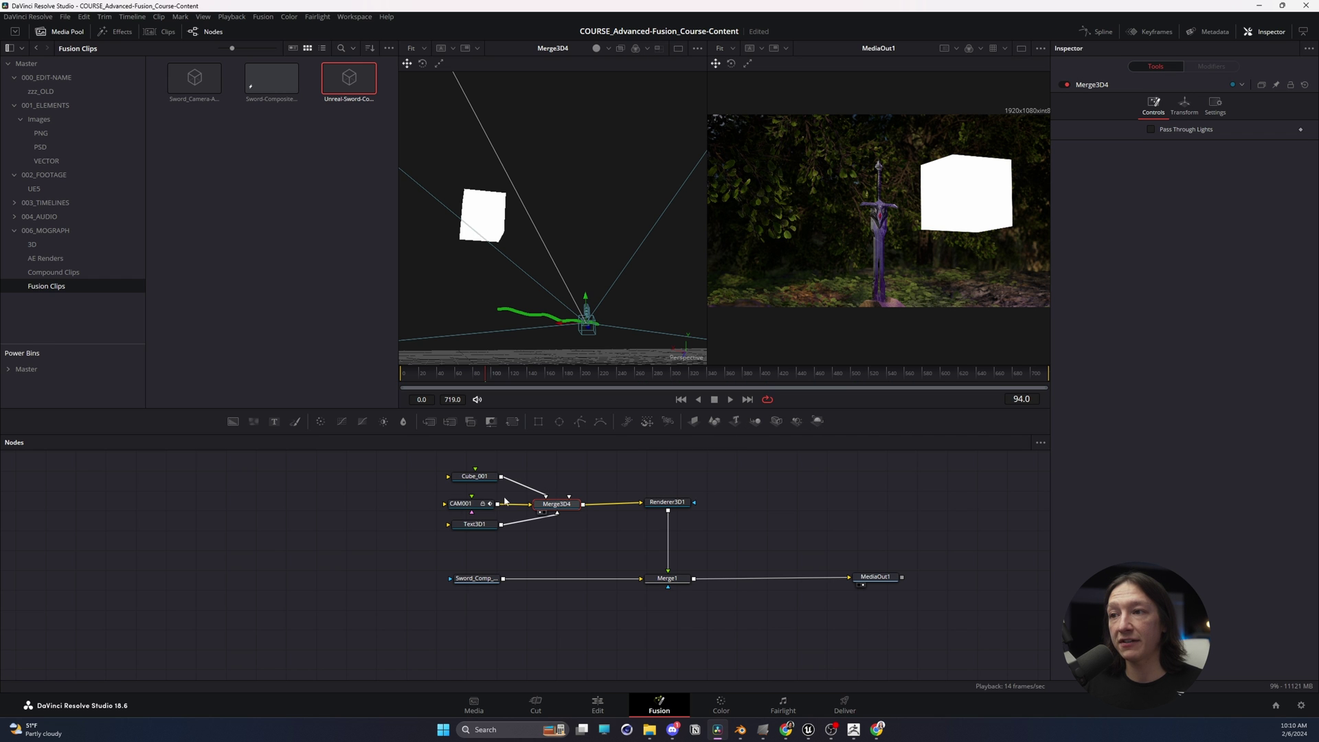
drag(490, 529, 584, 469)
click(1158, 150)
text(Talon)
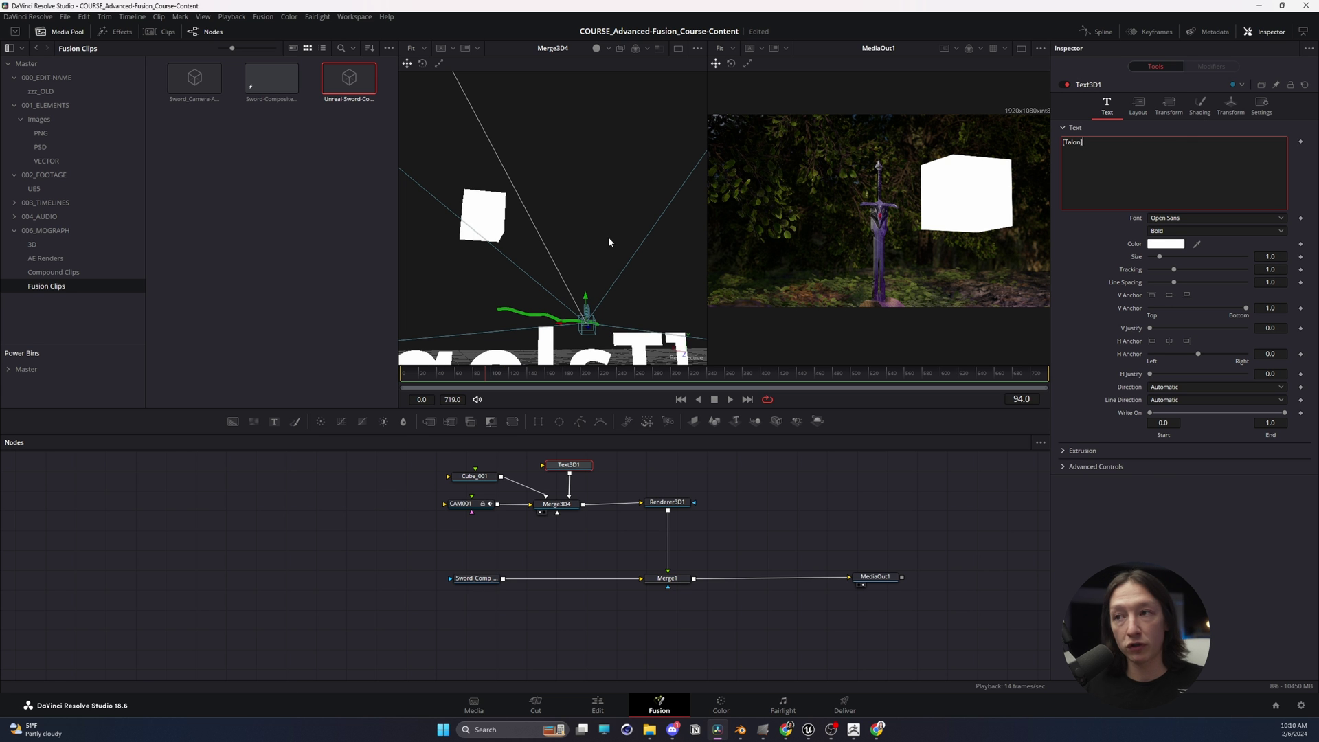
click(554, 253)
Frame and orbit the 3D view, then move the [Talon] text in front of the camera
key(f)
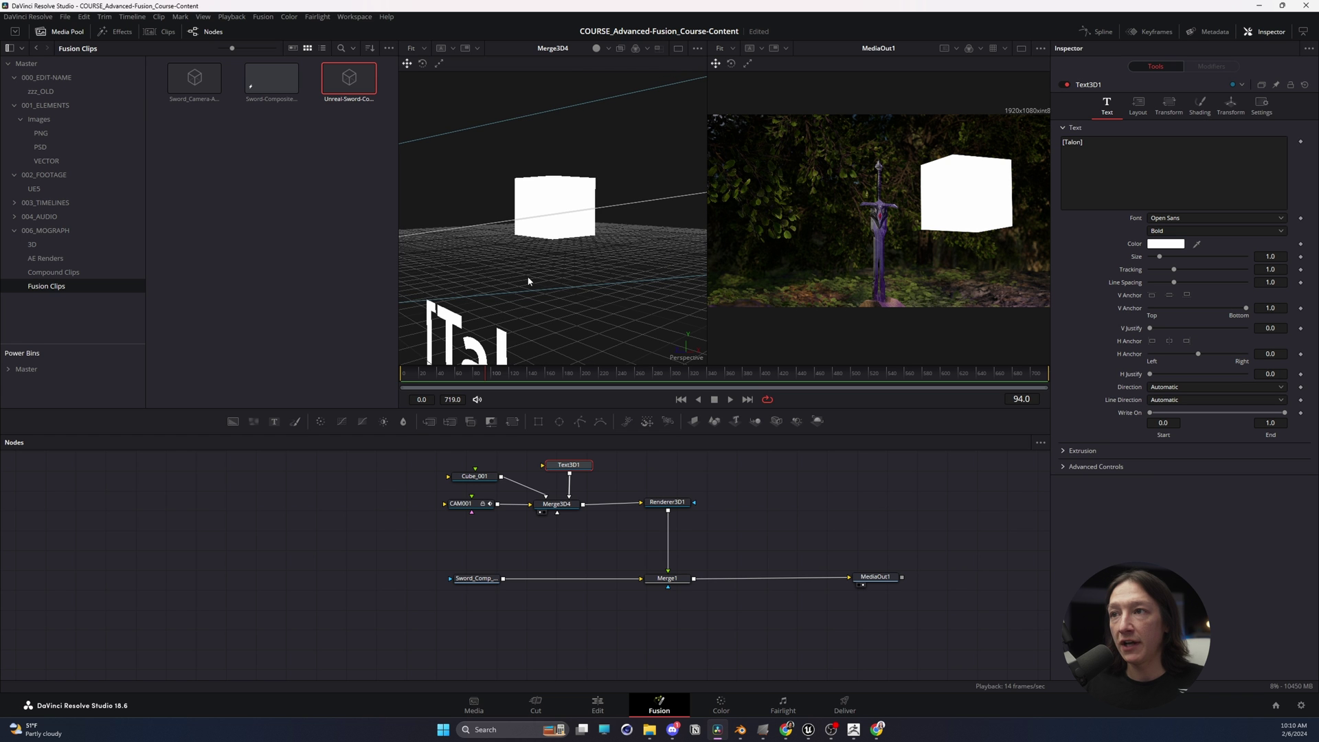
drag(529, 277, 478, 343)
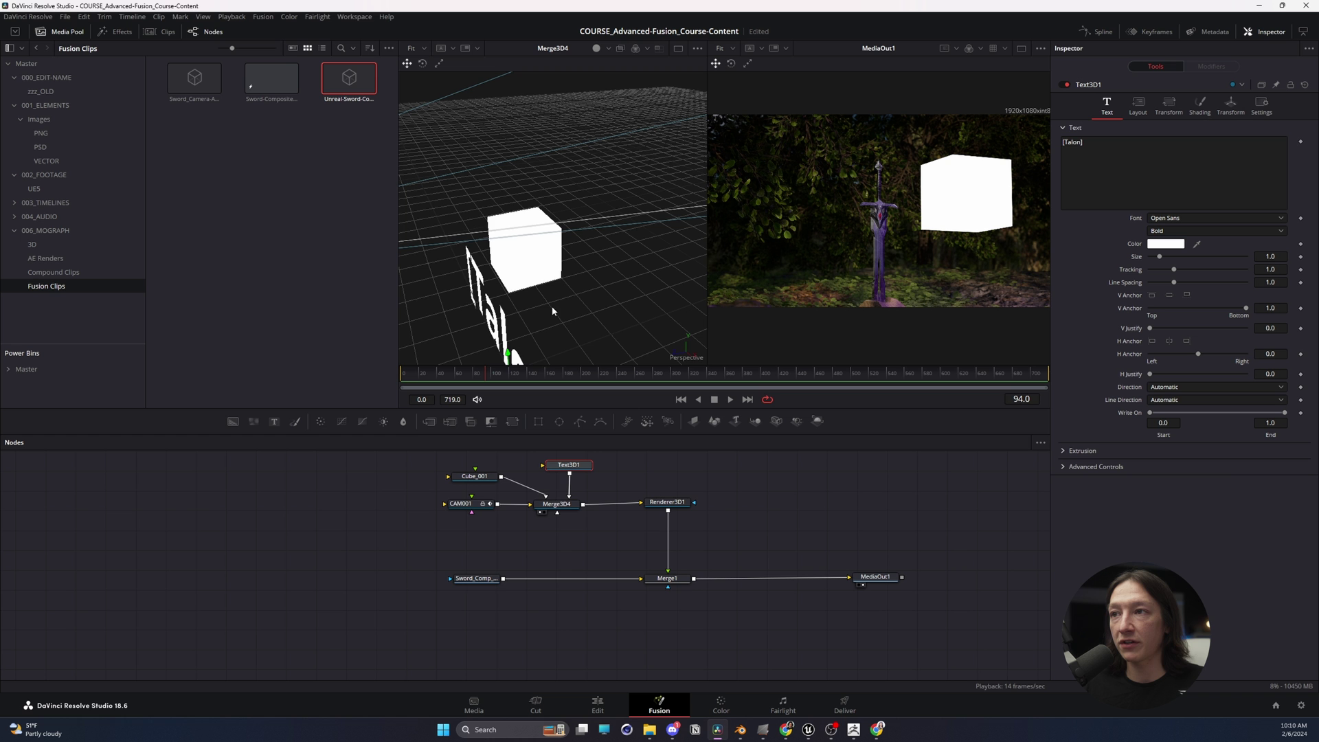
drag(522, 261, 546, 242)
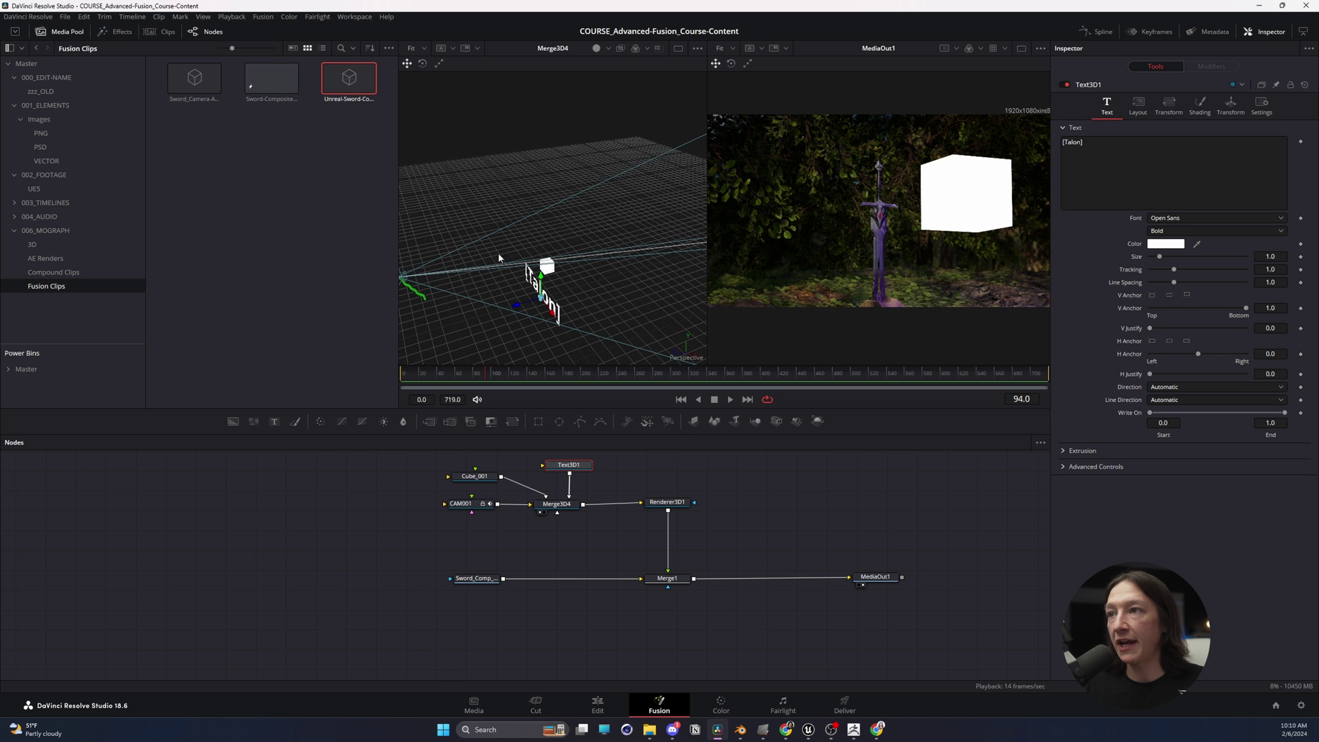
drag(541, 275, 525, 242)
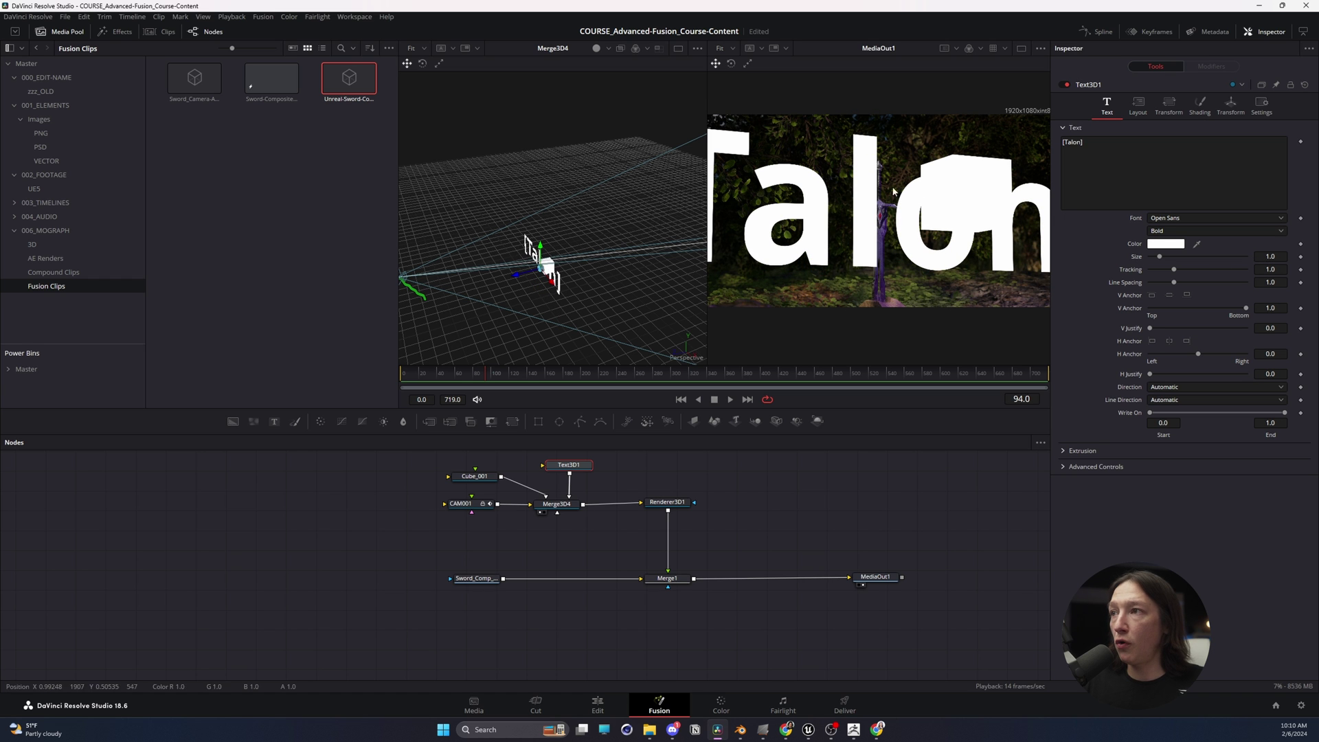
Copy Cube_001's X and Y translation into Text3D1, setting Y to 1.064107
click(473, 476)
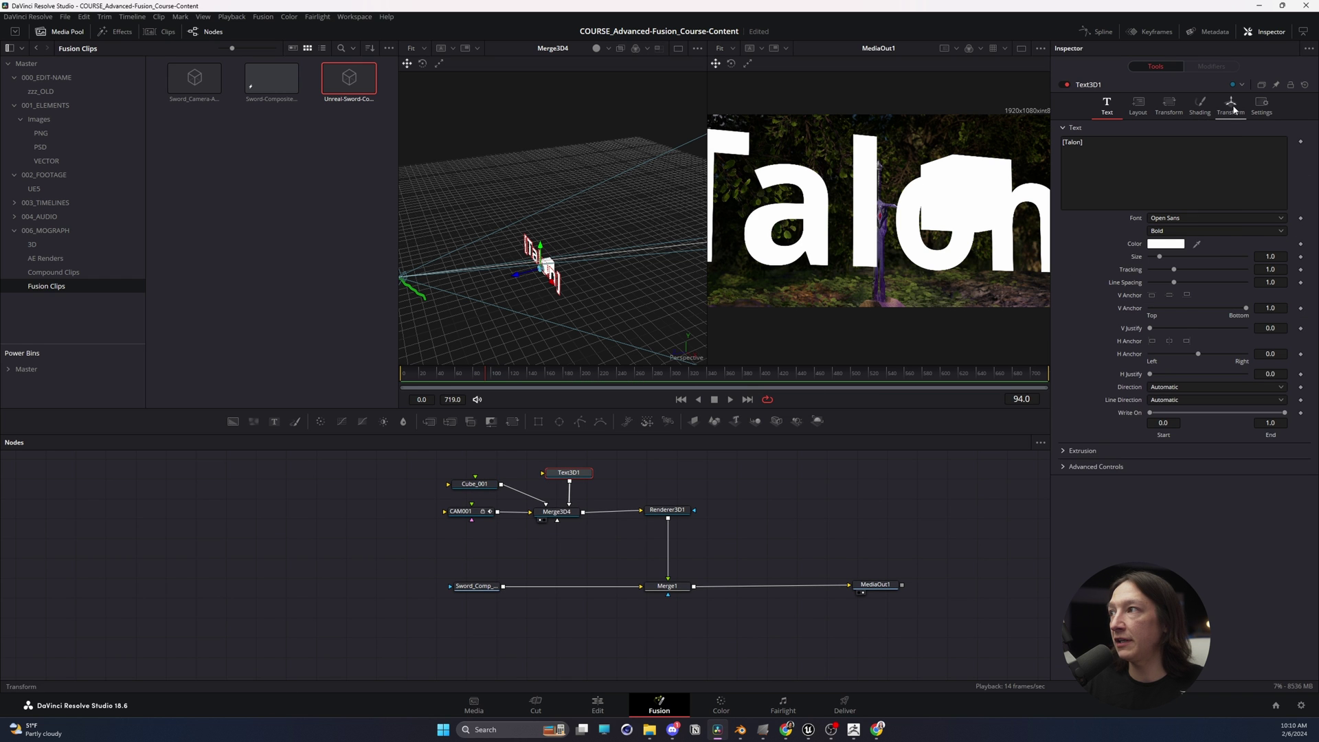
click(1230, 106)
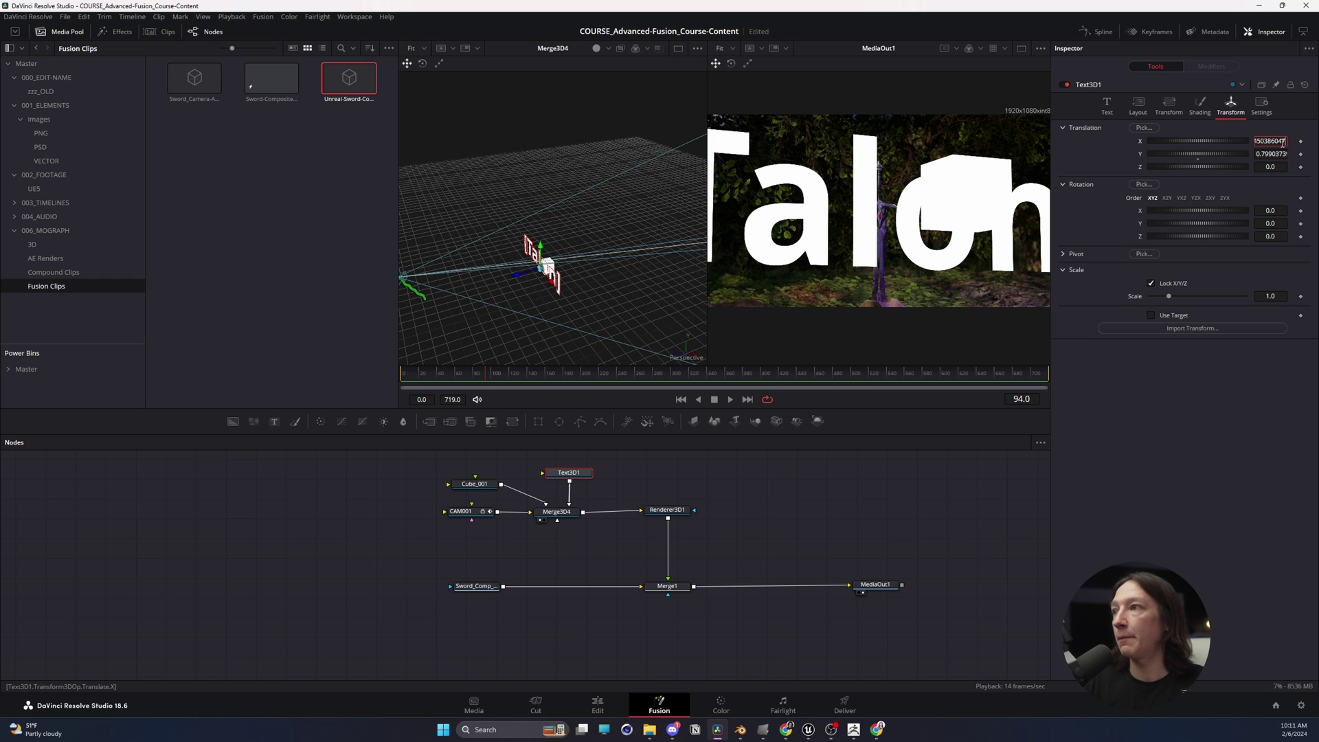
text(0)
key(Tab)
click(1281, 143)
key(Return)
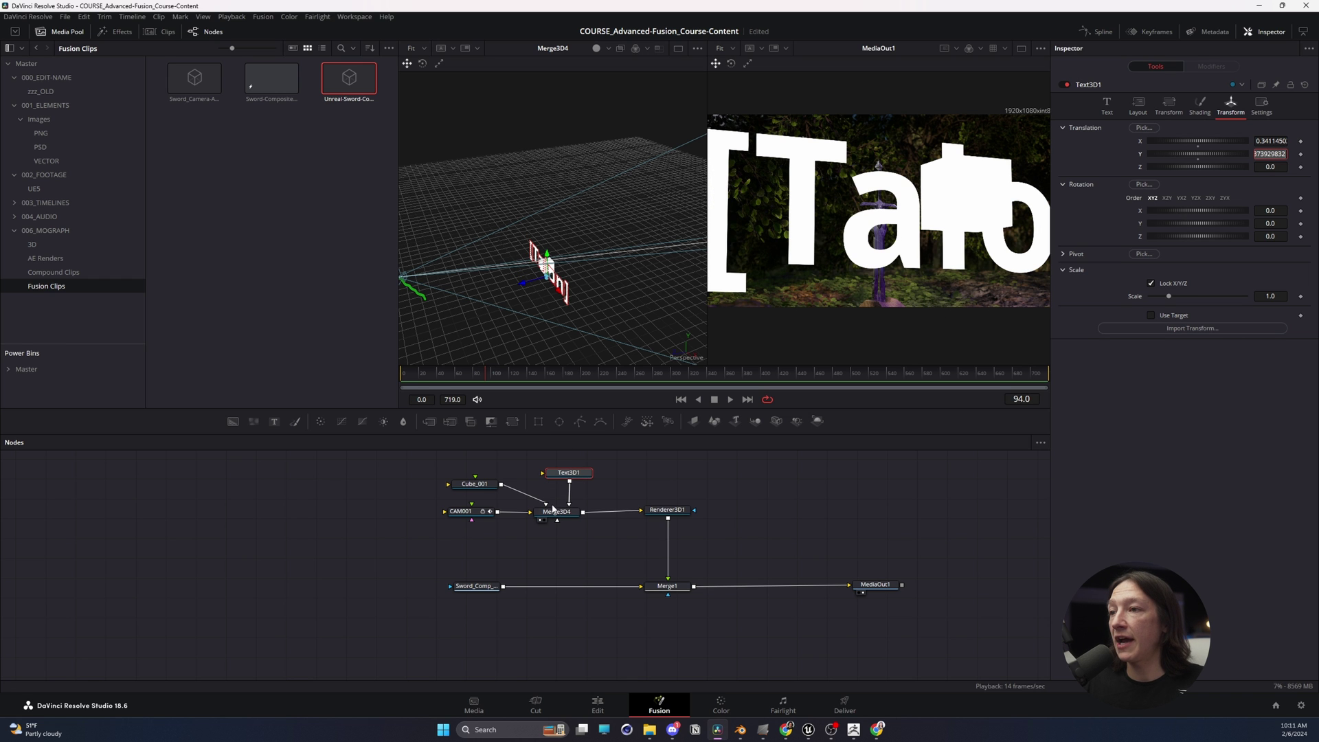
click(474, 483)
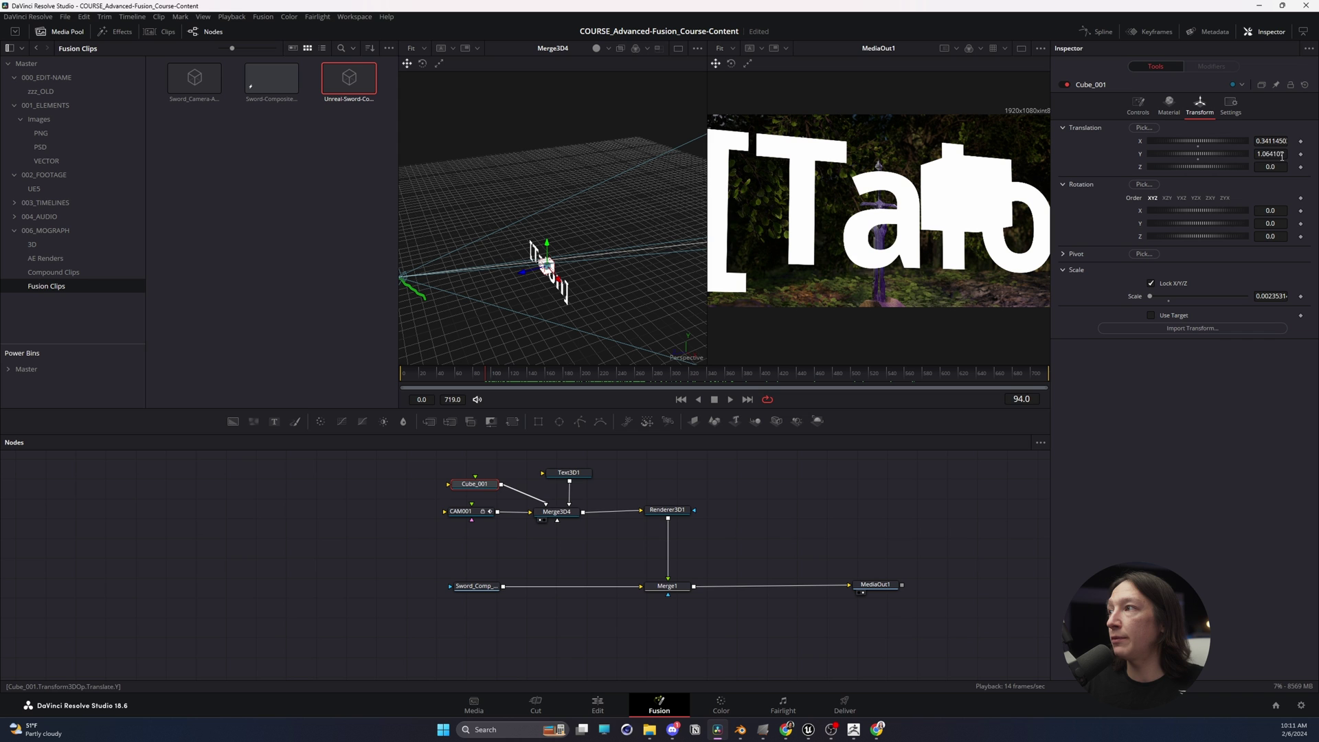
click(578, 473)
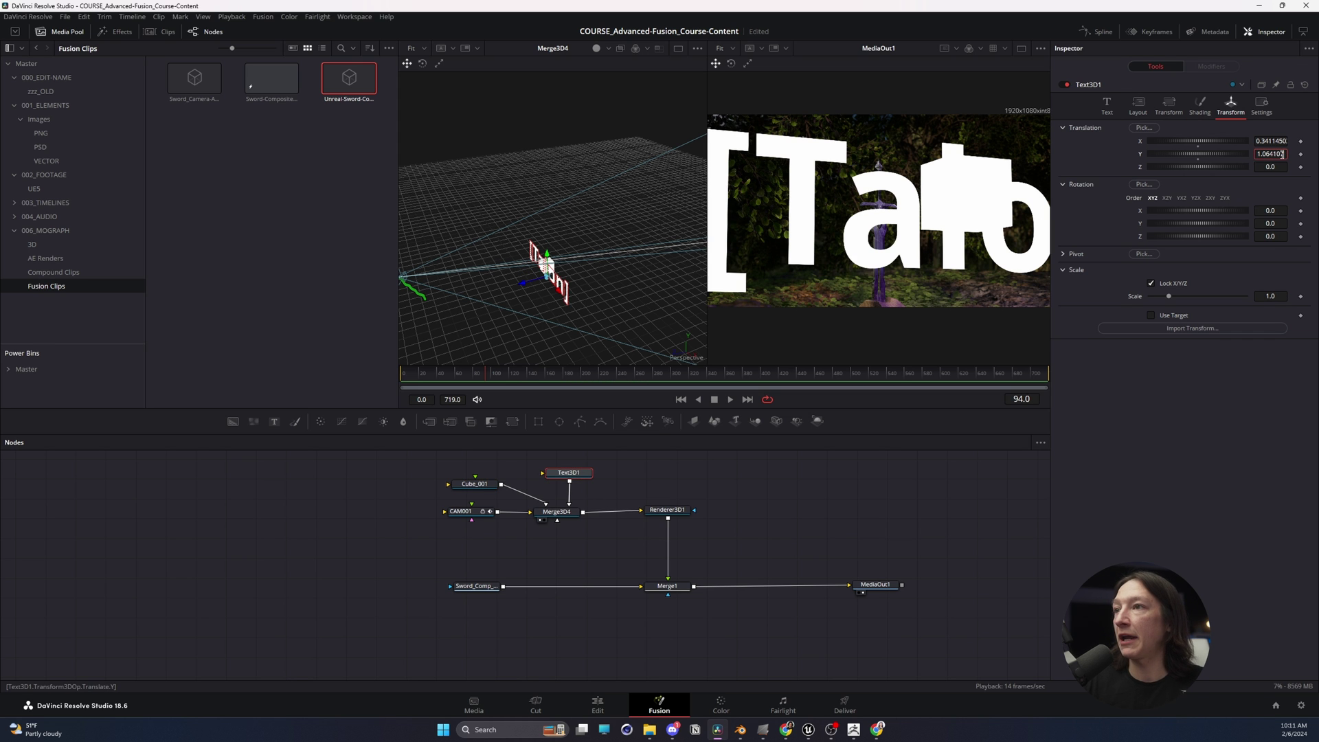
key(Tab)
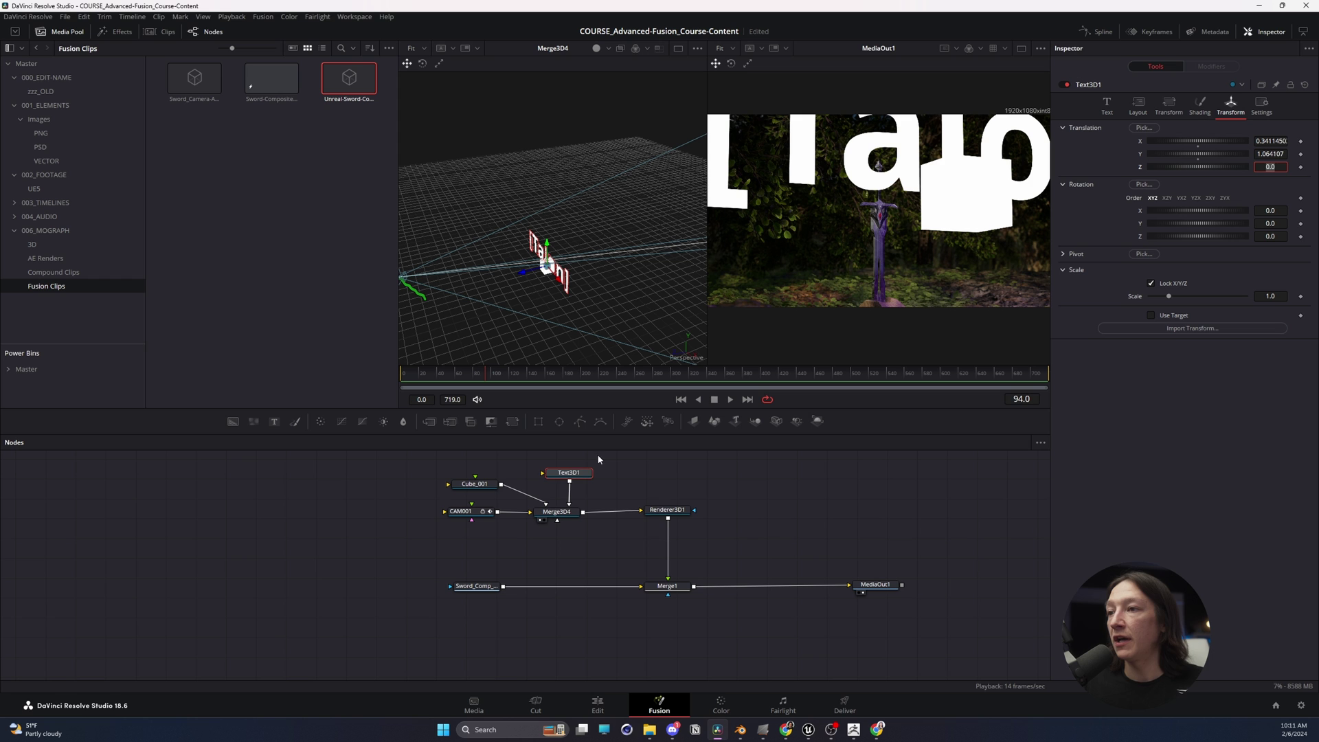
Set Text3D1's V Anchor to 0 and its Size to 0.26
click(1107, 106)
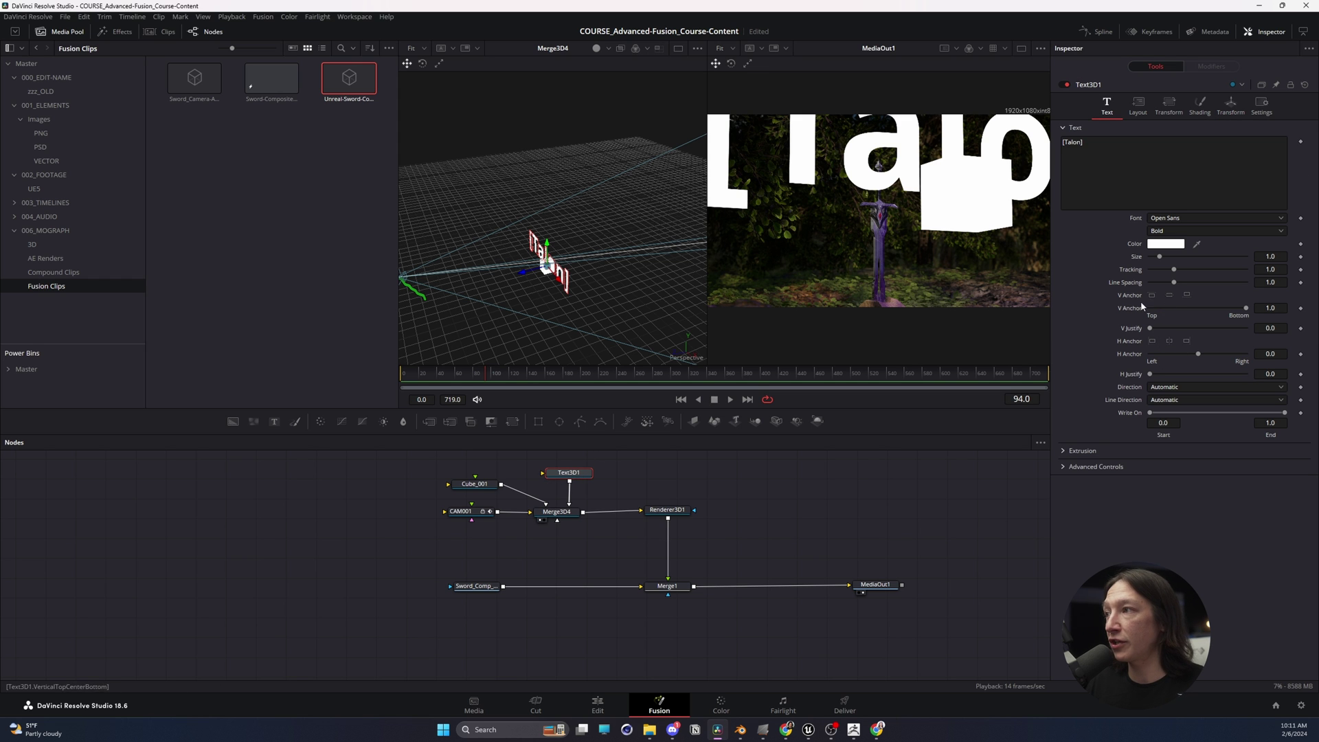
click(1168, 294)
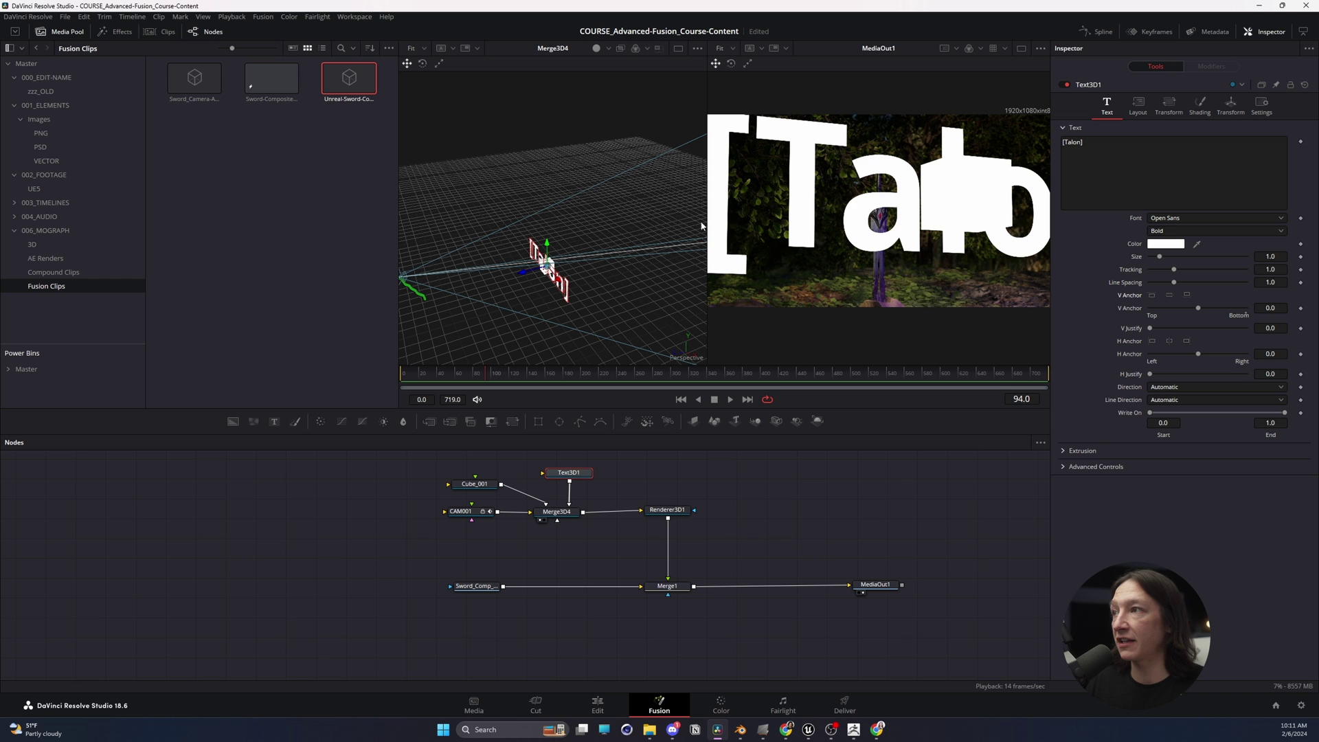
click(1267, 256)
text(0.26)
key(Return)
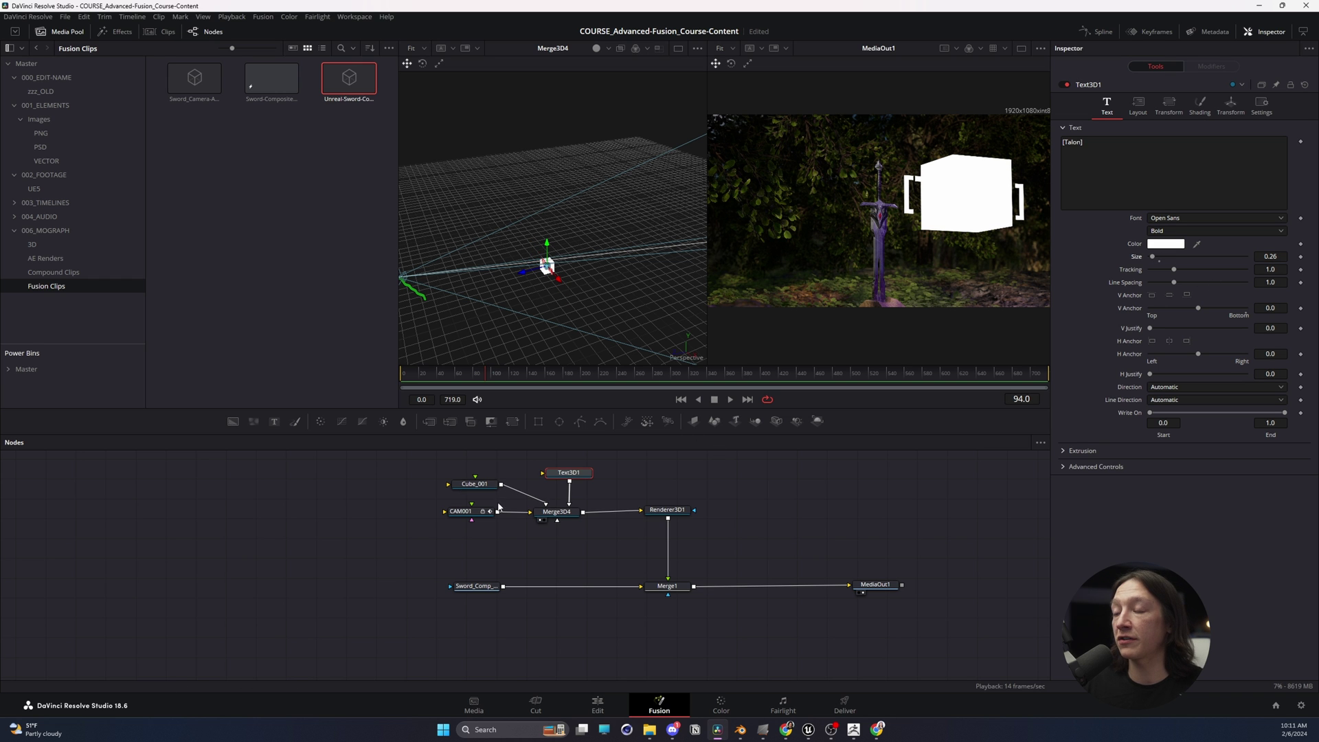
Delete the Cube_001 node and play back the composite from frame 79 to check it
click(474, 484)
key(Delete)
click(473, 374)
key(space)
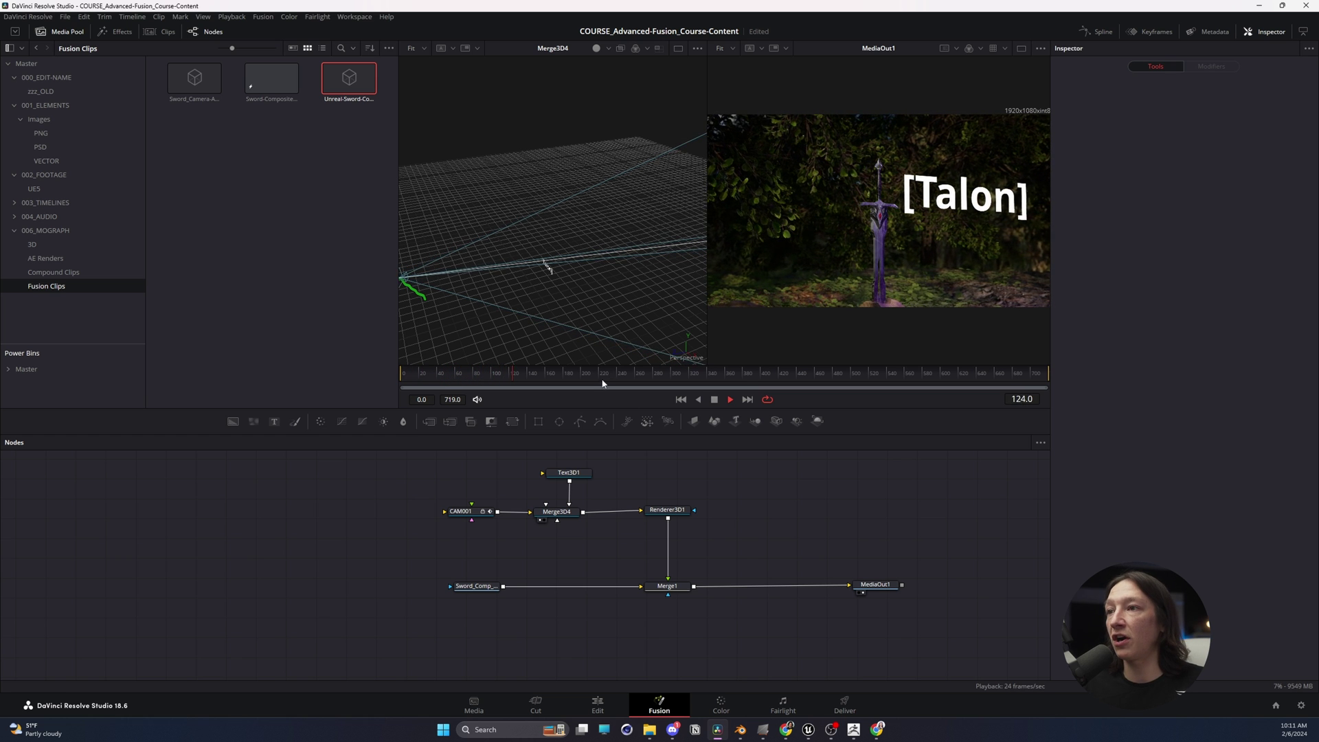
drag(596, 374, 809, 355)
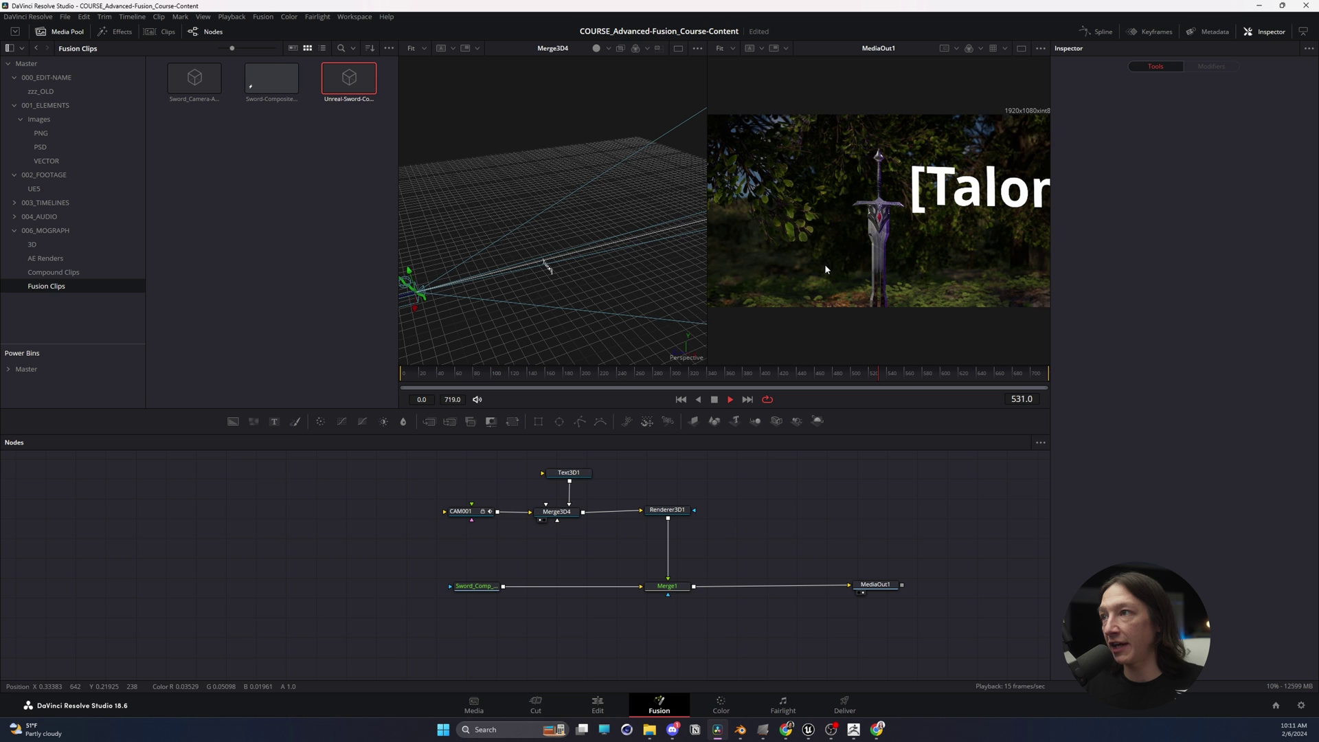
key(space)
Show only the MediaOut1 viewer at frame 127 and enlarge the viewer area
click(1021, 49)
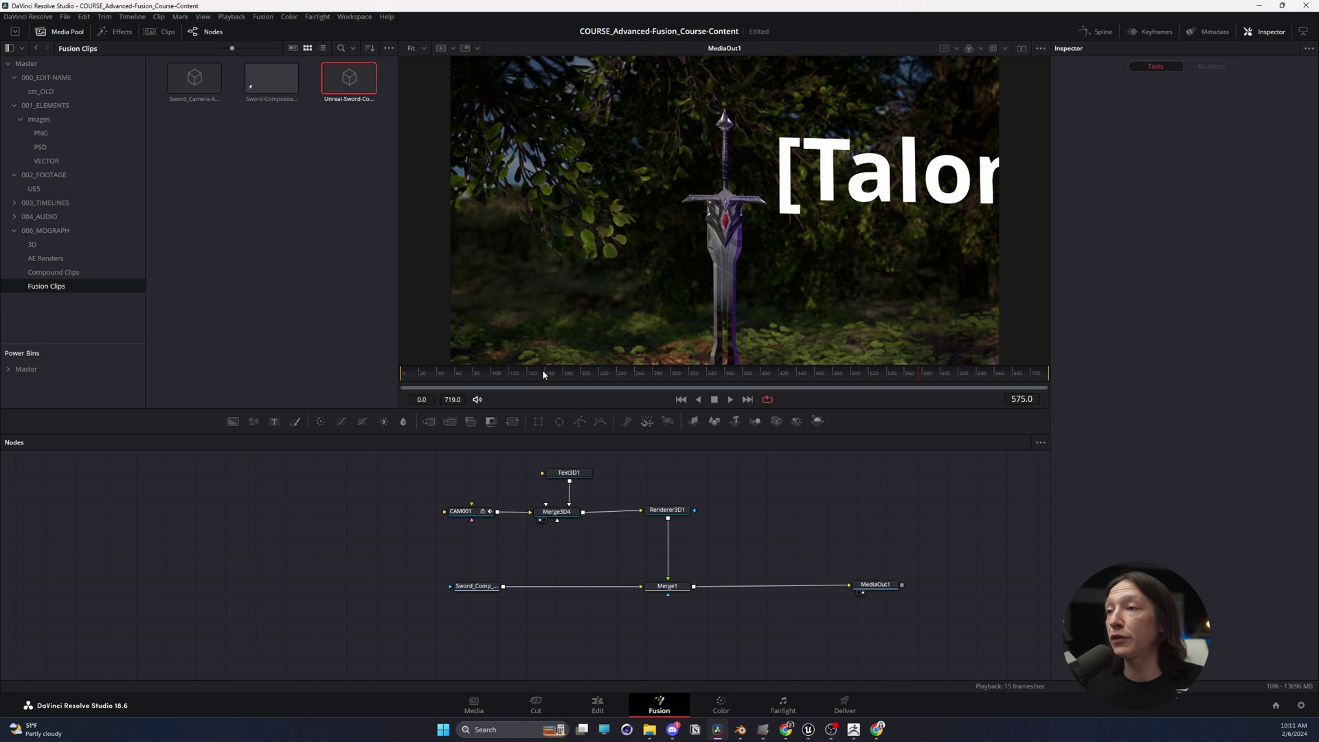
click(516, 382)
drag(511, 411, 600, 424)
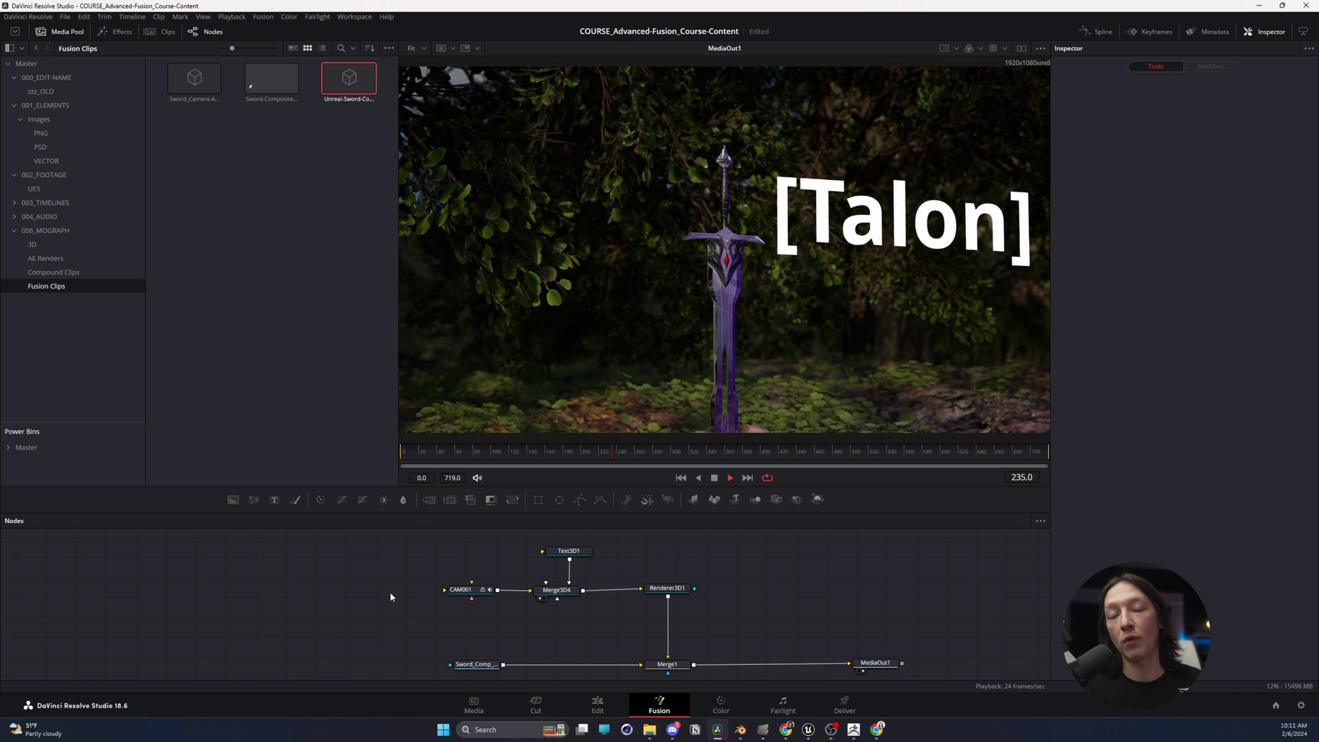